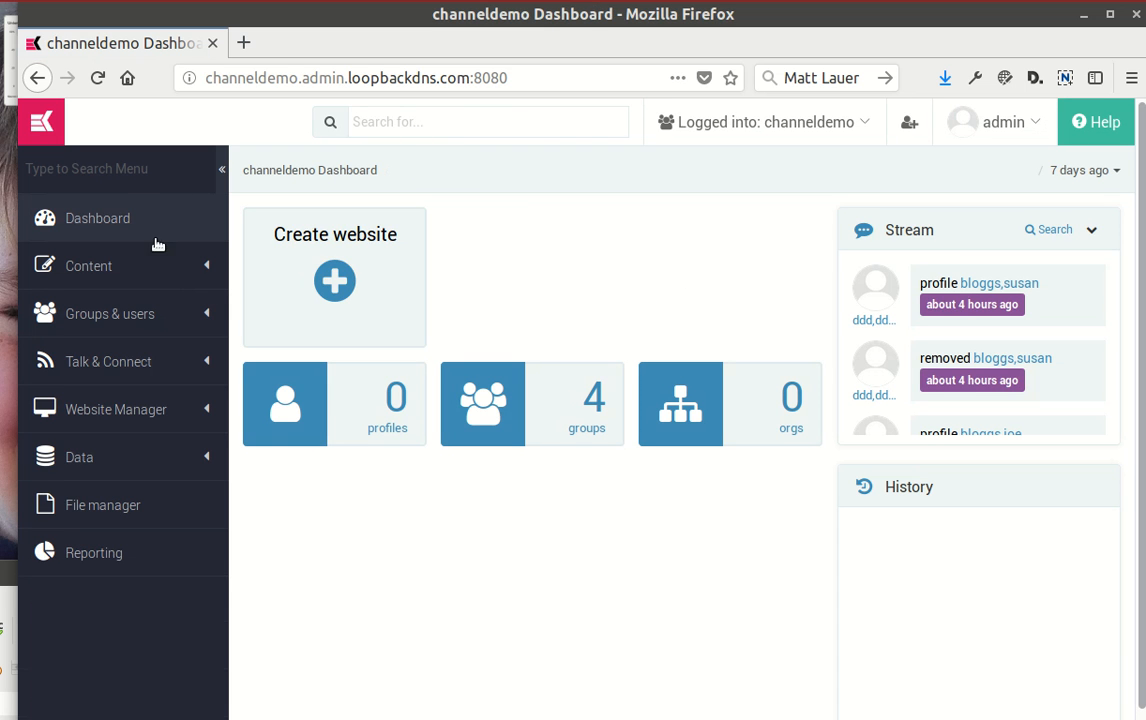
Open the Organisation Types page and examine the display name and code of the Sales Territory type.
click(90, 314)
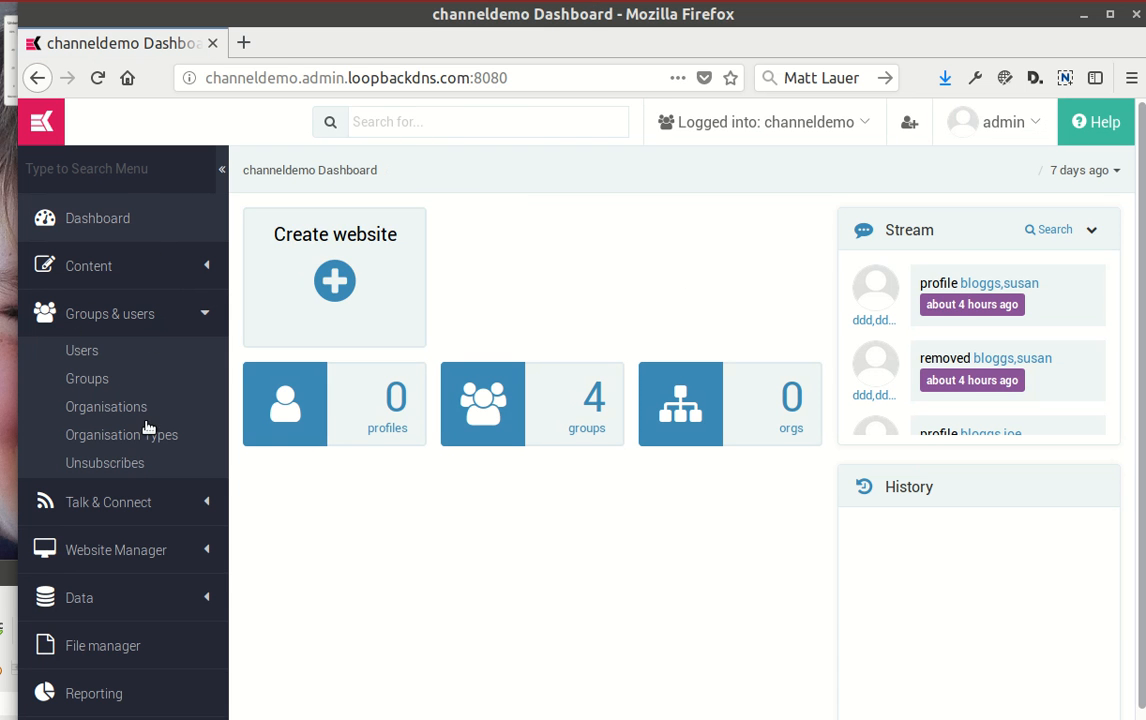
click(112, 437)
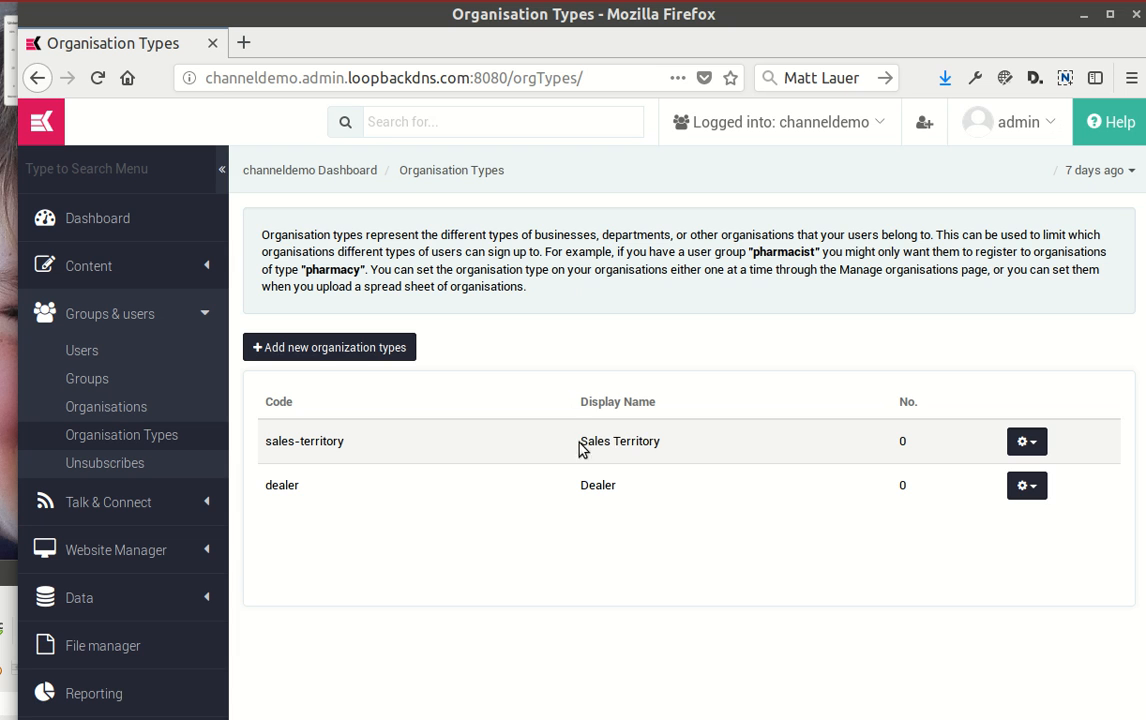
drag(581, 441, 706, 452)
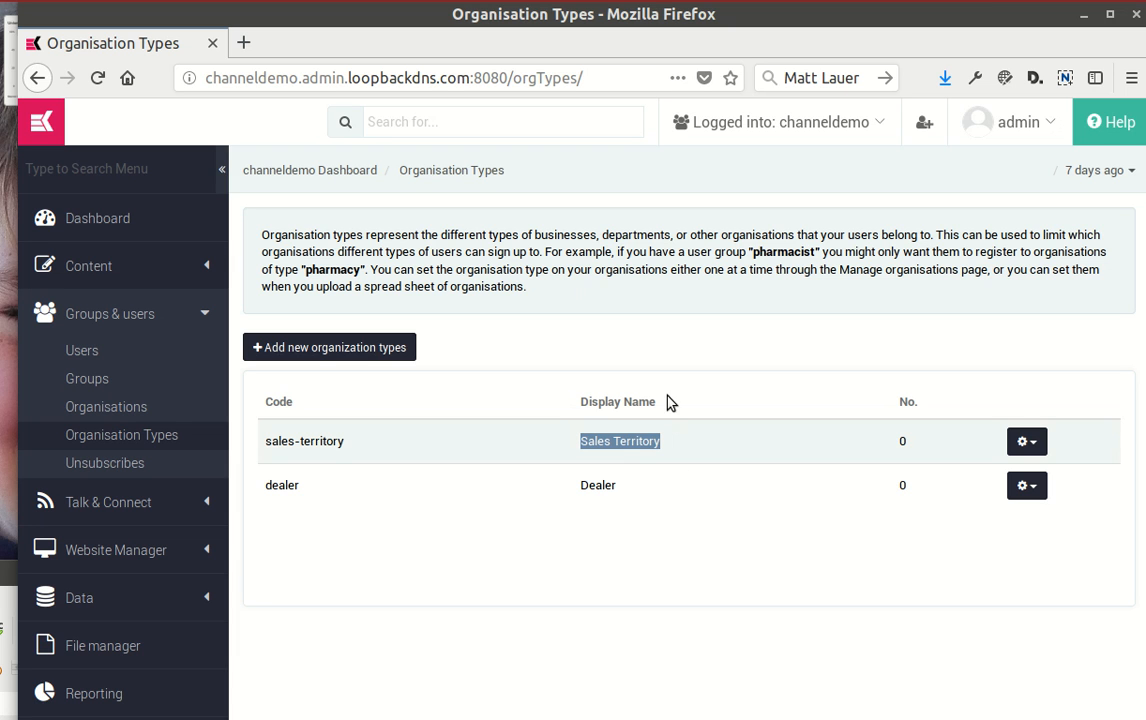
click(601, 440)
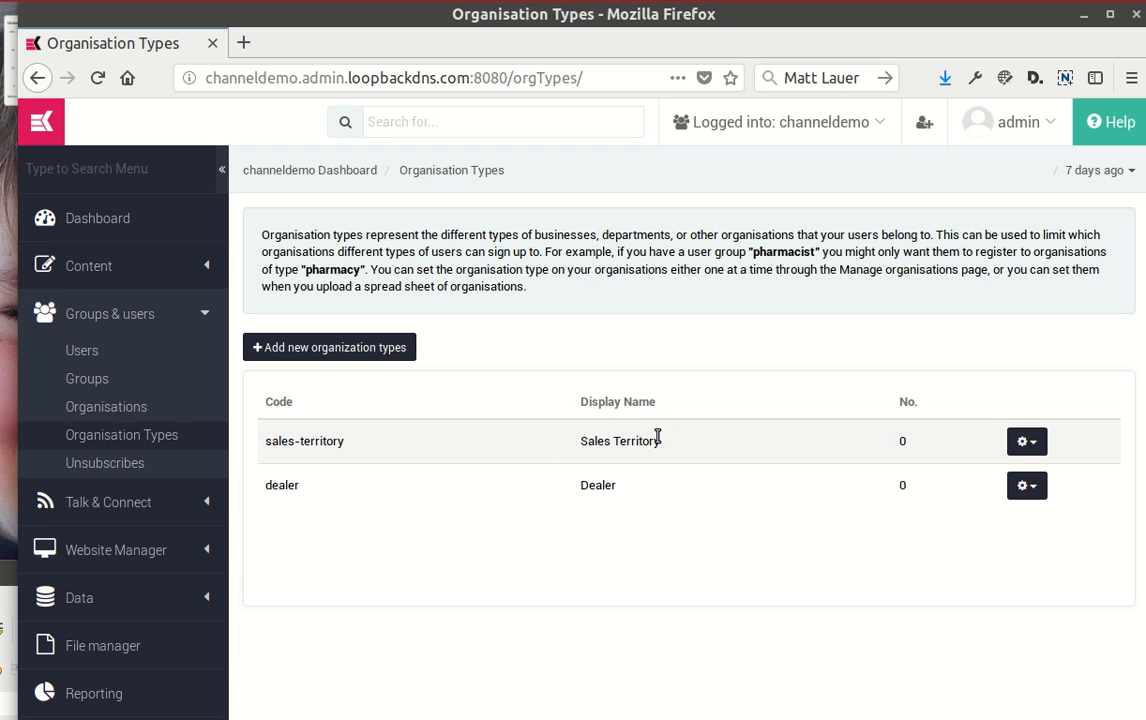
drag(581, 441, 685, 450)
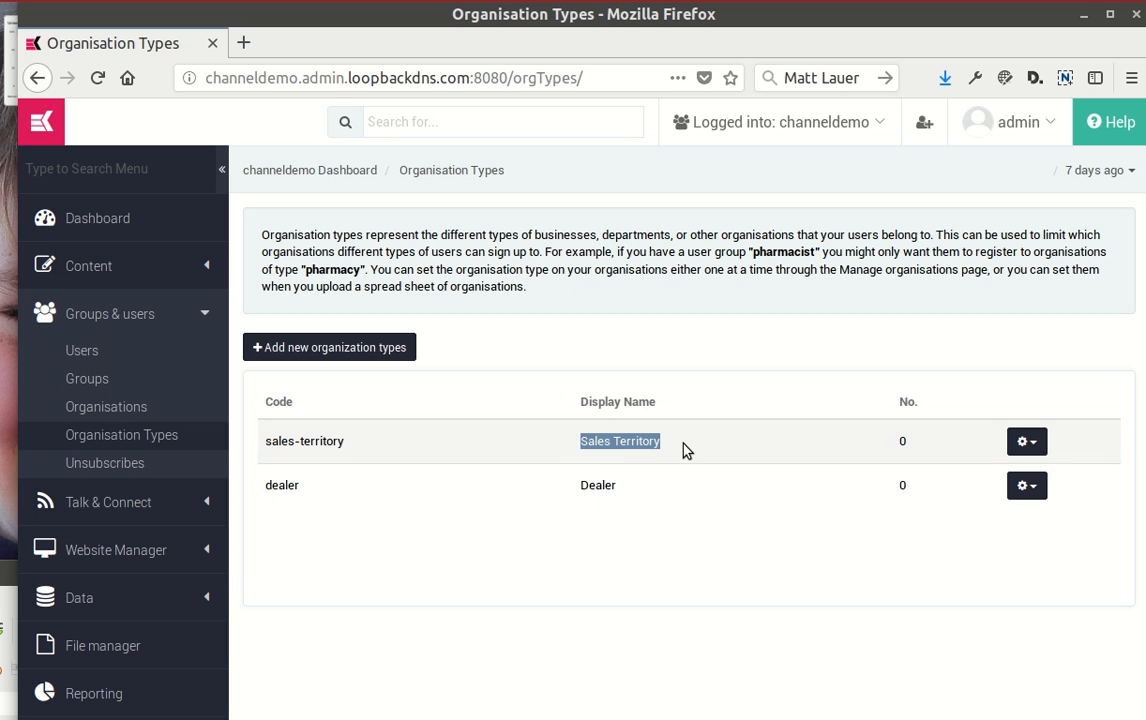
click(650, 439)
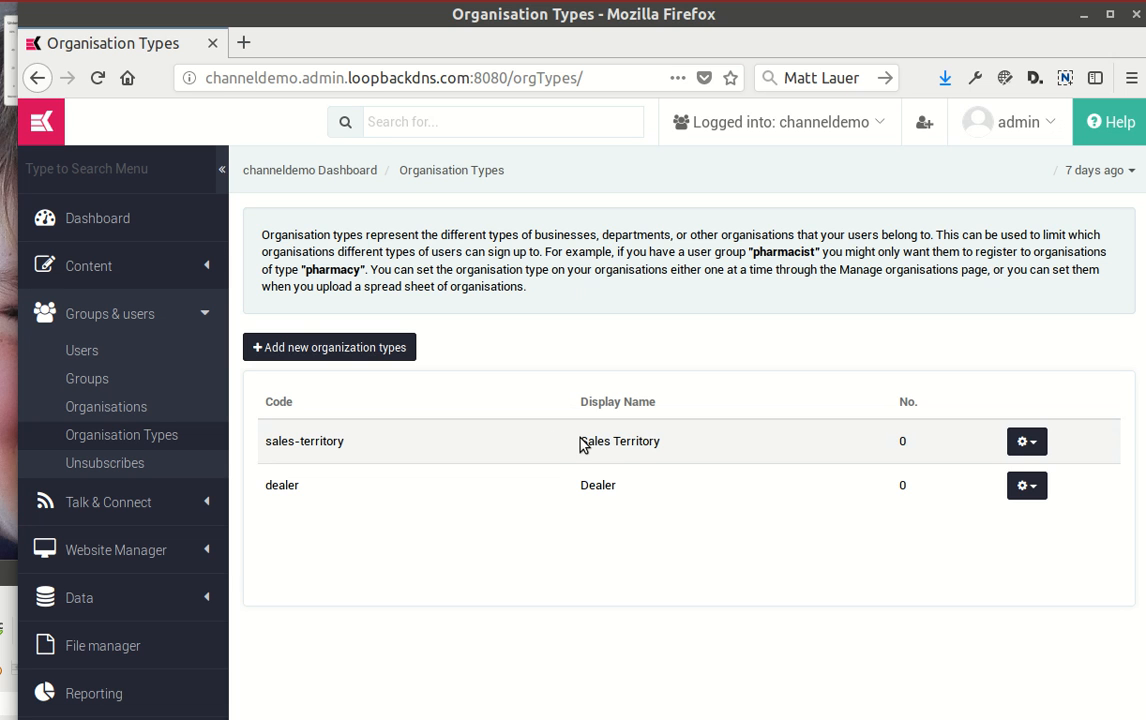
drag(578, 441, 680, 450)
click(557, 467)
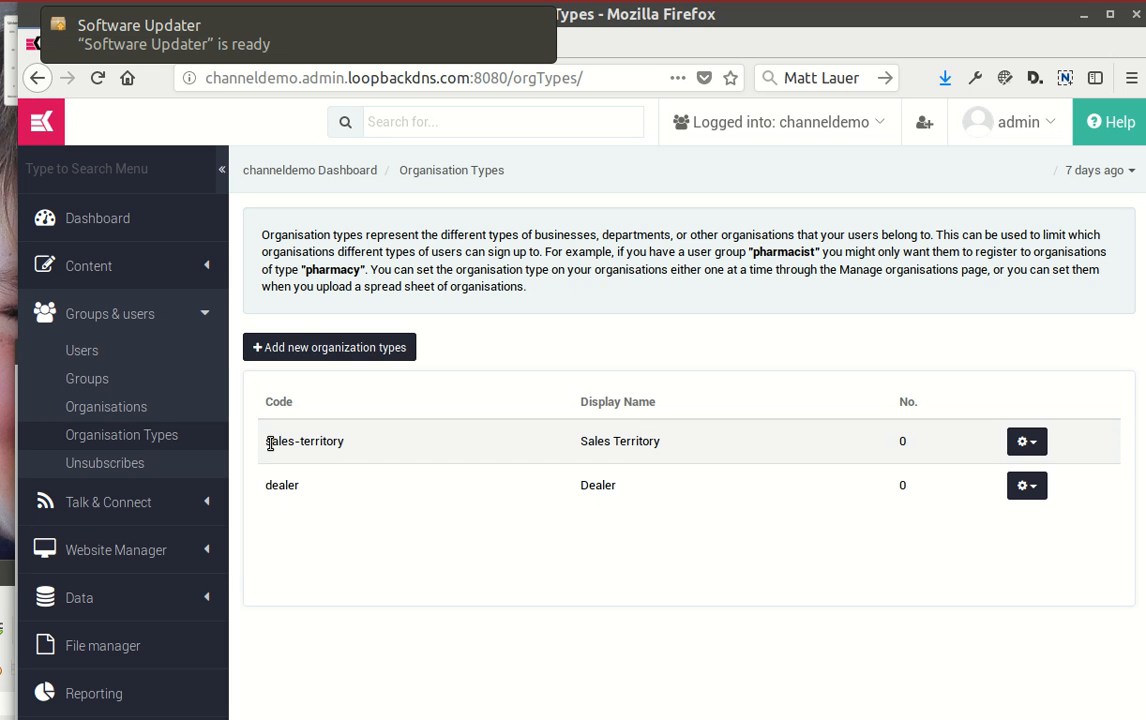
drag(263, 445, 390, 455)
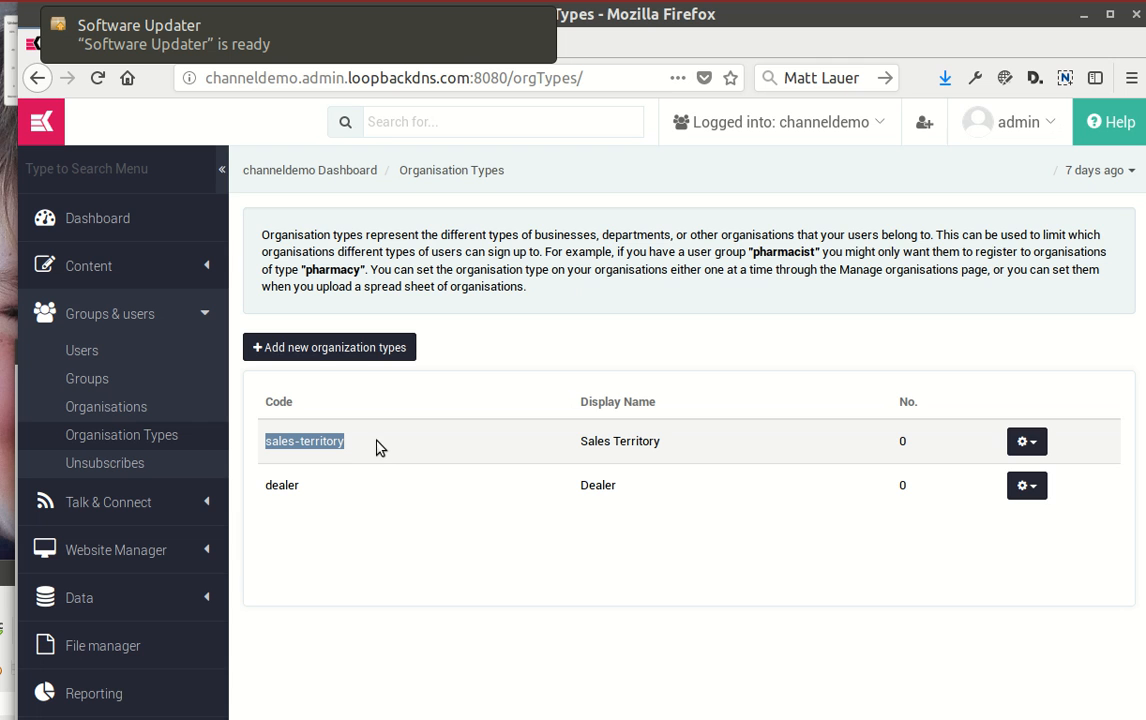
click(298, 462)
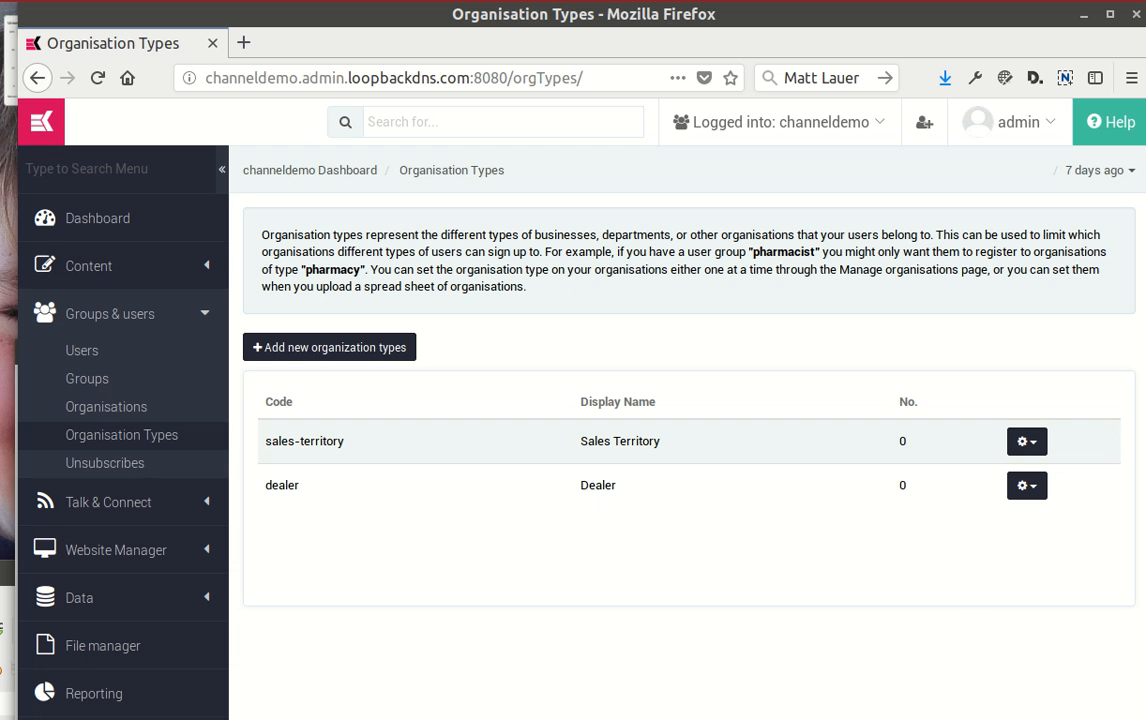
Bring the channel-demo.xlsx spreadsheet window fully into view over the browser and widen it to show more columns.
drag(906, 718, 368, 718)
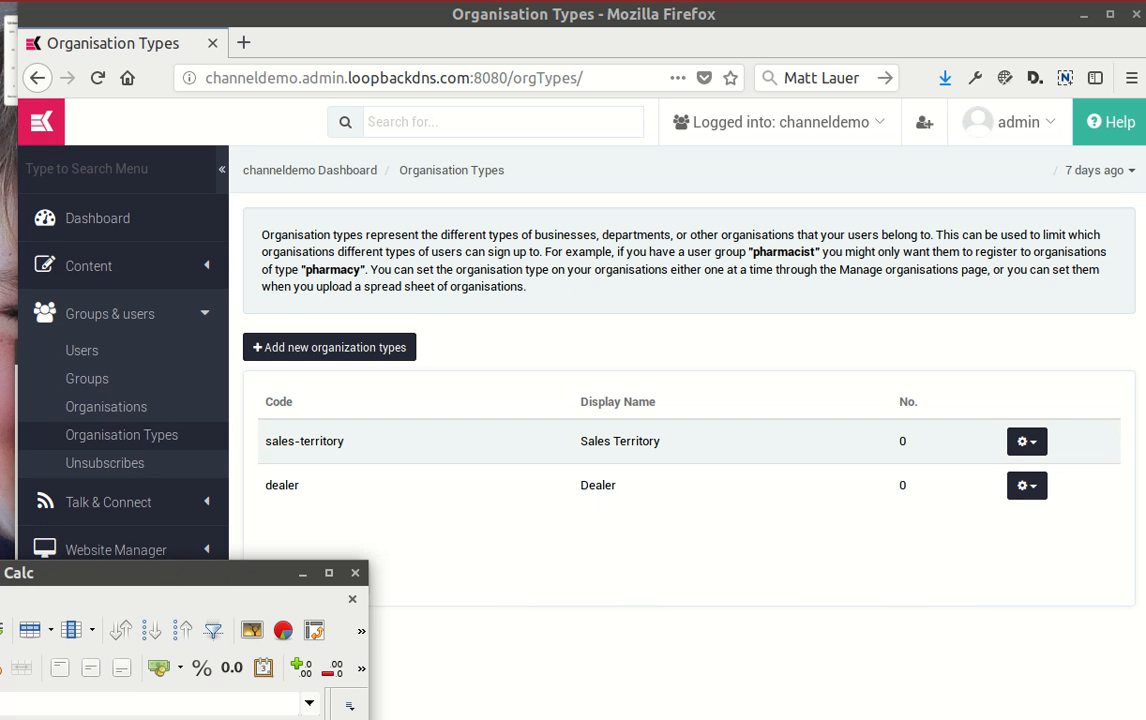
drag(0, 573, 409, 63)
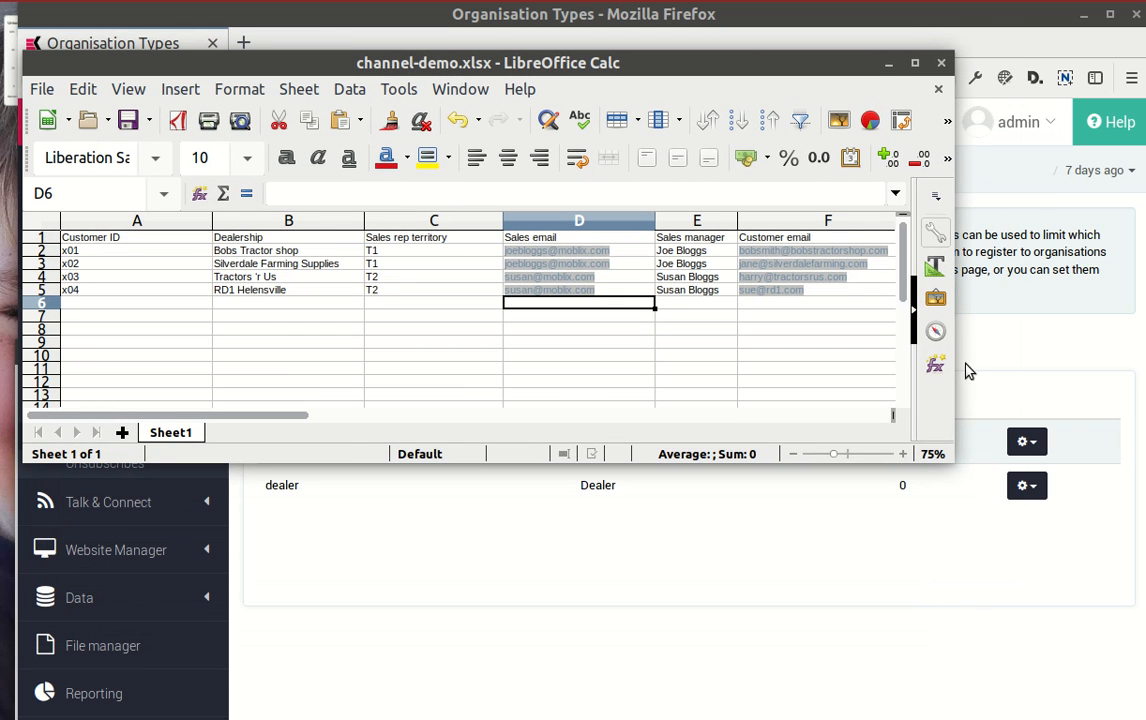
drag(955, 335, 1133, 340)
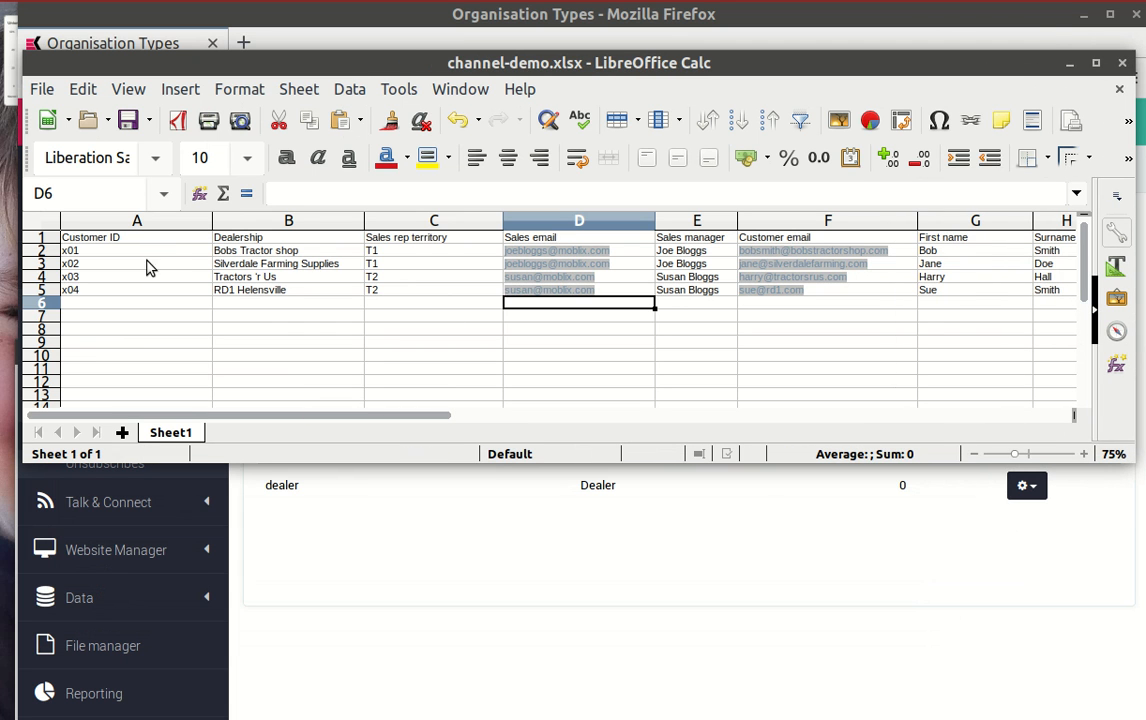
Examine the Customer ID, Dealership and Sales rep territory columns of the spreadsheet.
click(118, 275)
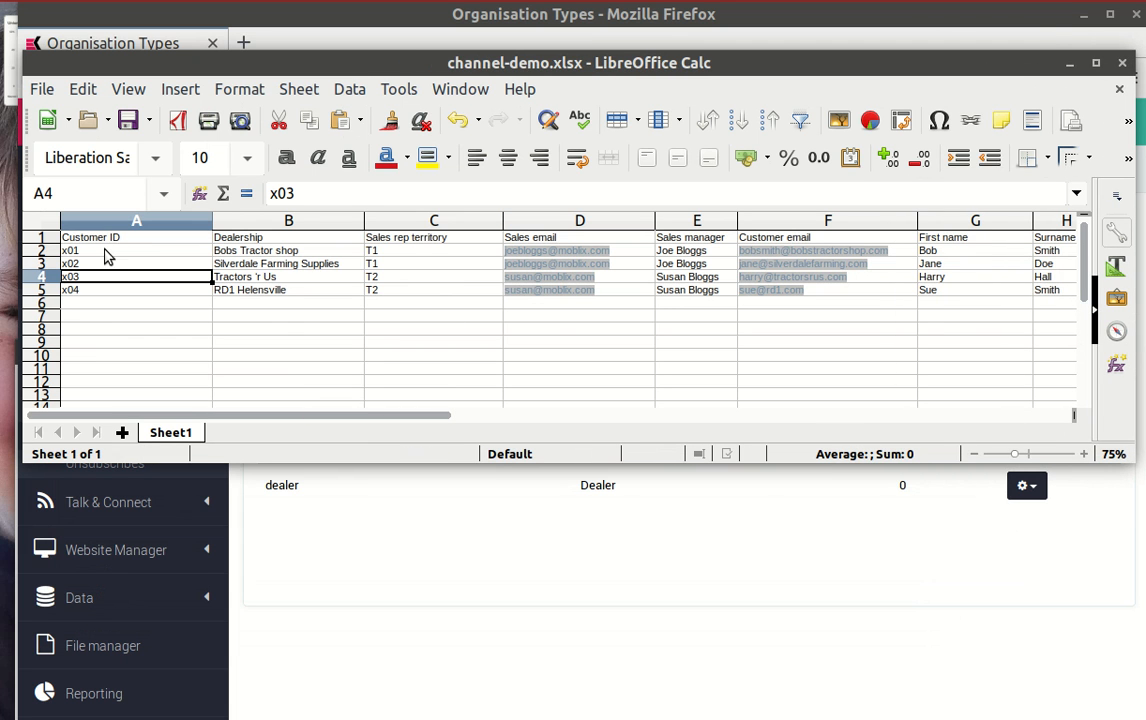
drag(110, 242, 106, 293)
click(104, 292)
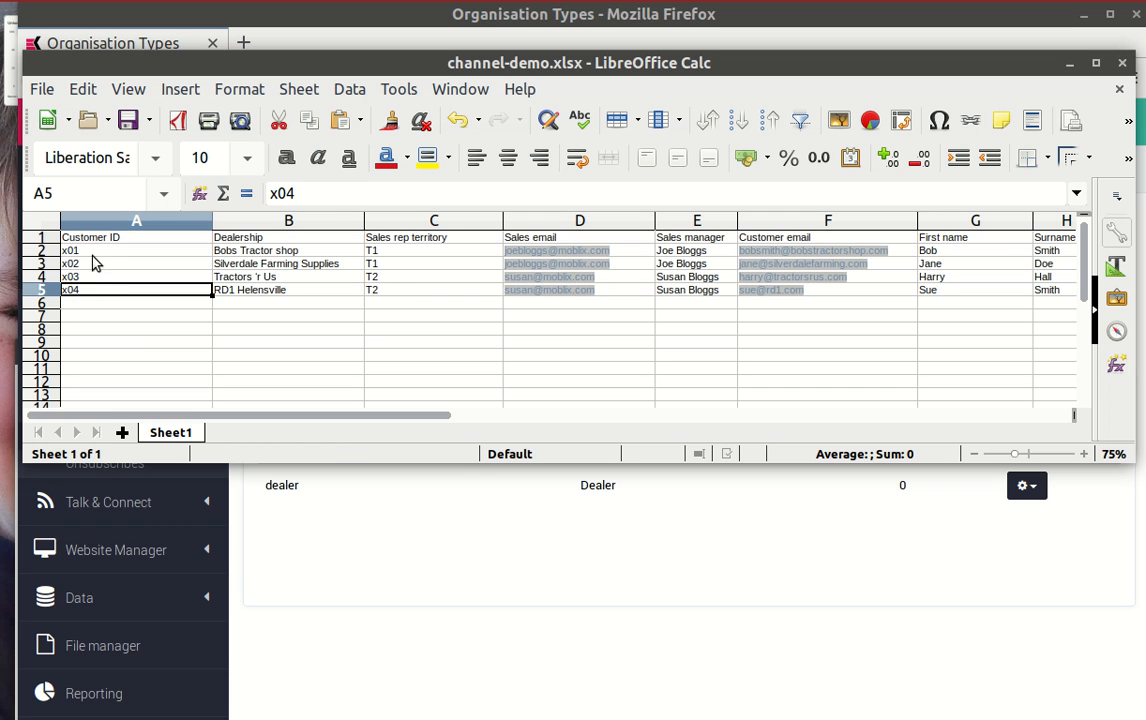
click(86, 250)
click(222, 263)
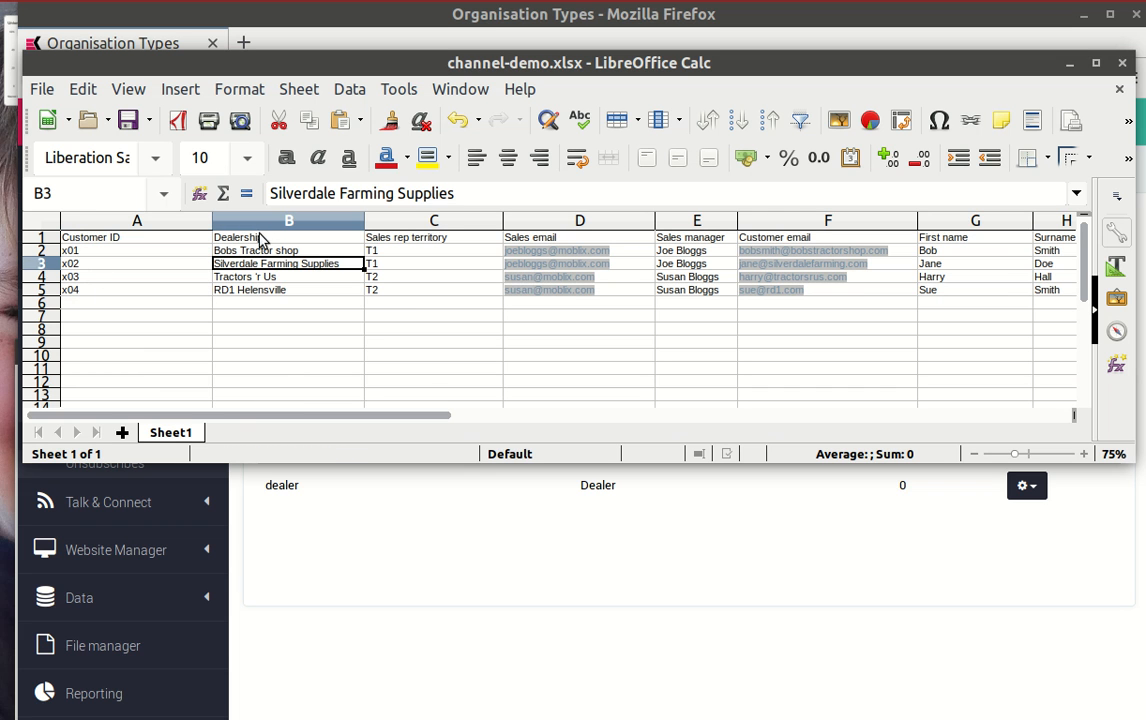
click(240, 292)
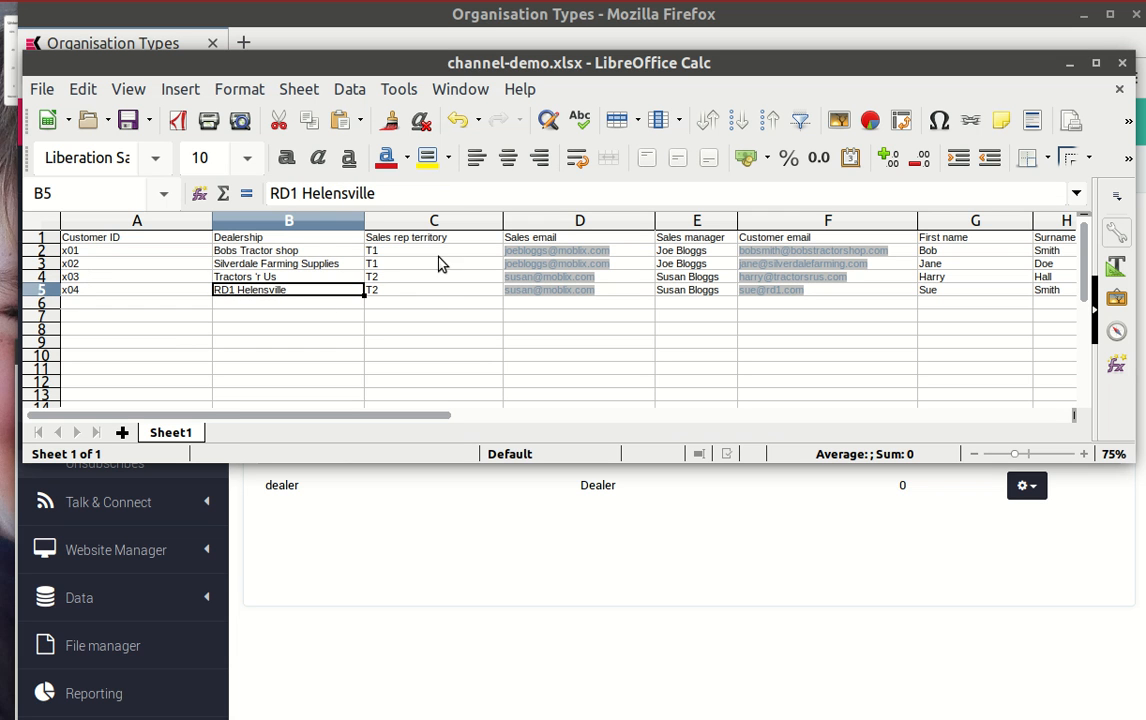
click(406, 240)
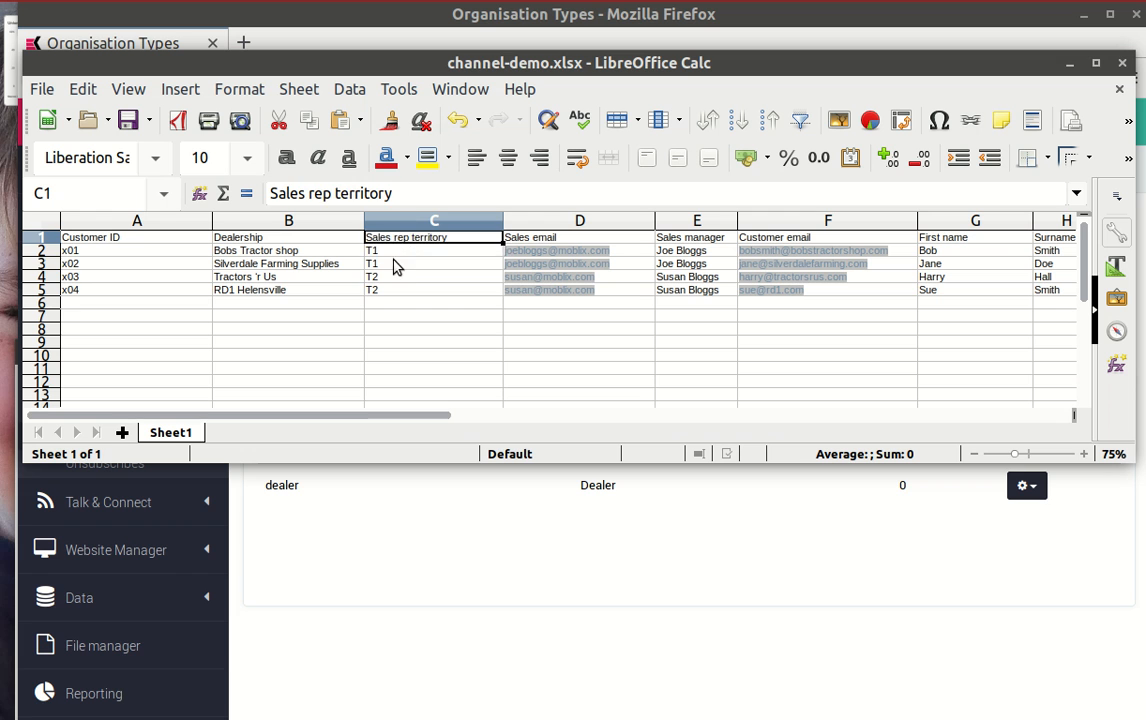
click(378, 265)
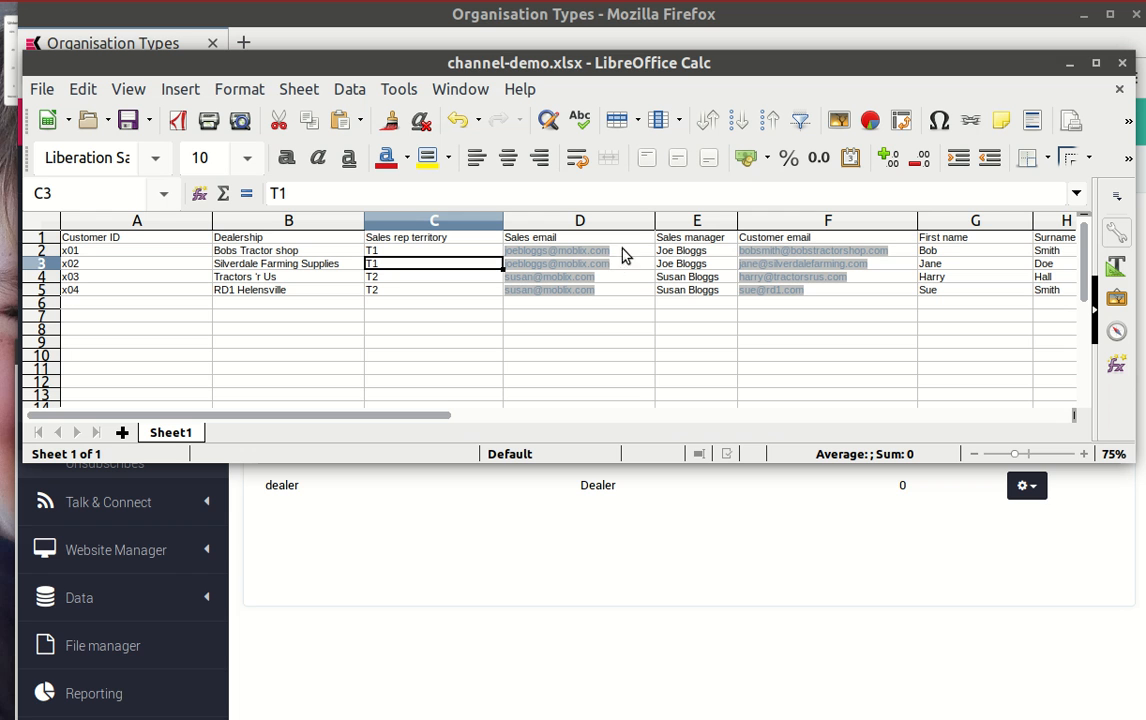
Review the sales manager and customer name columns, and the dealer and sales-territory type codes in columns I and J.
click(686, 251)
drag(435, 414, 577, 418)
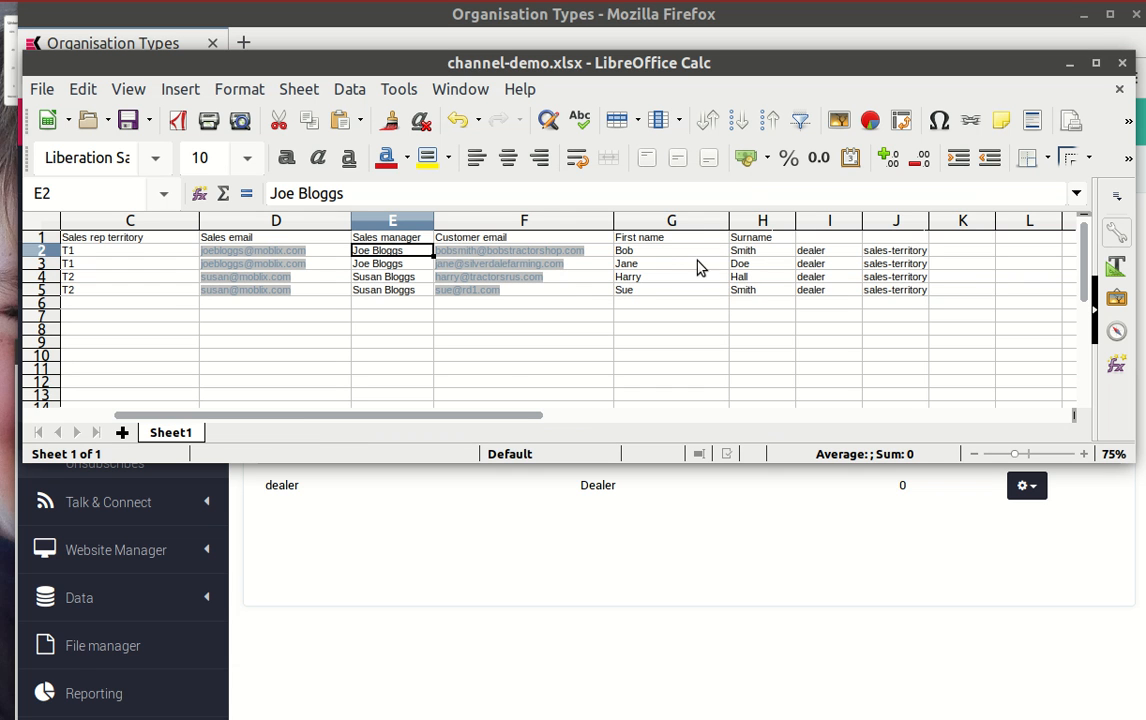
click(672, 249)
drag(742, 296, 123, 250)
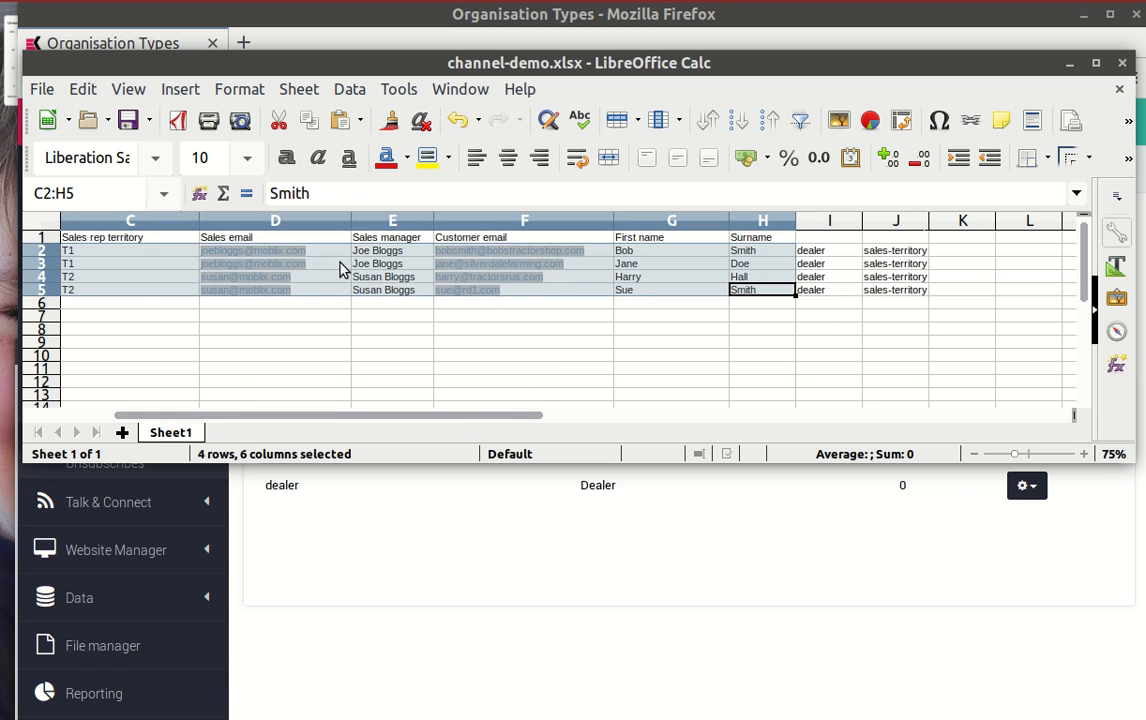
click(810, 290)
drag(829, 237, 887, 299)
click(885, 299)
drag(818, 244, 877, 292)
click(872, 294)
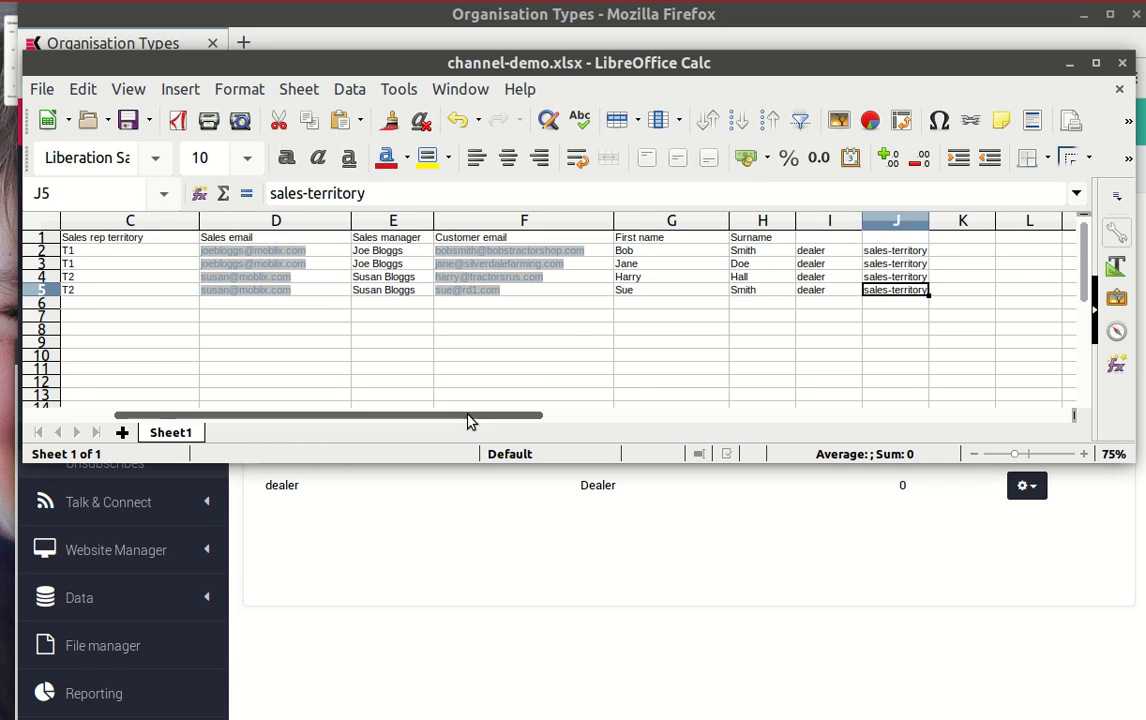
Examine the T1 and T2 entries in the Sales rep territory column.
drag(476, 417, 205, 413)
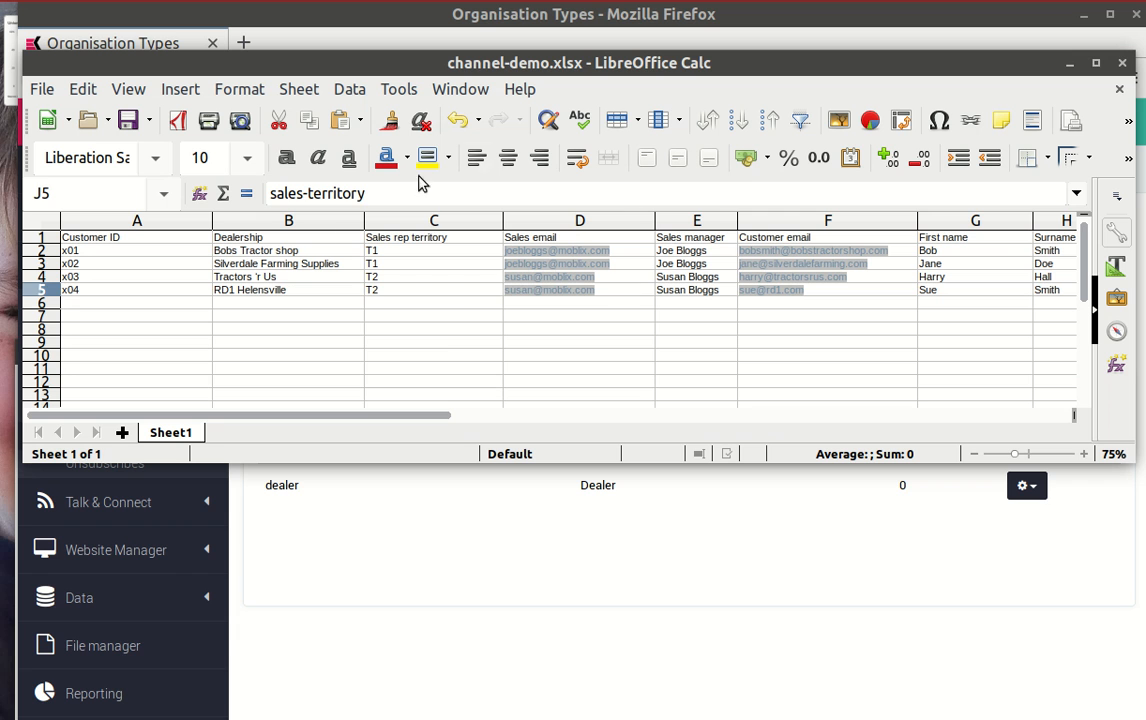
click(450, 291)
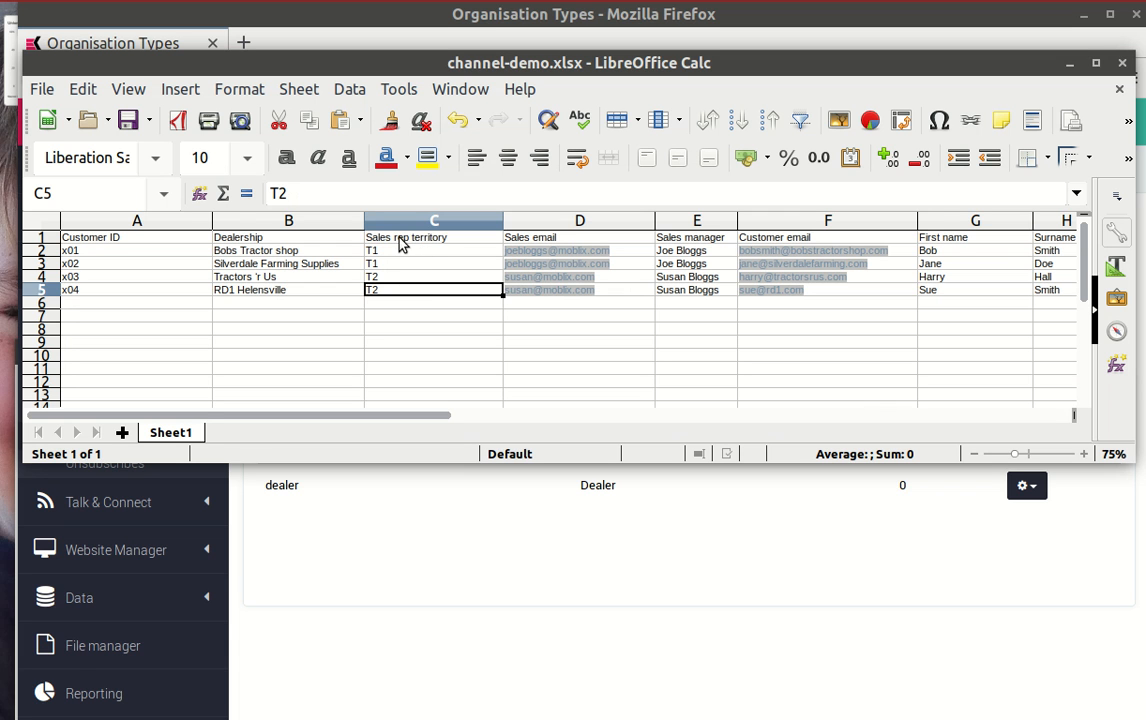
drag(432, 240, 402, 294)
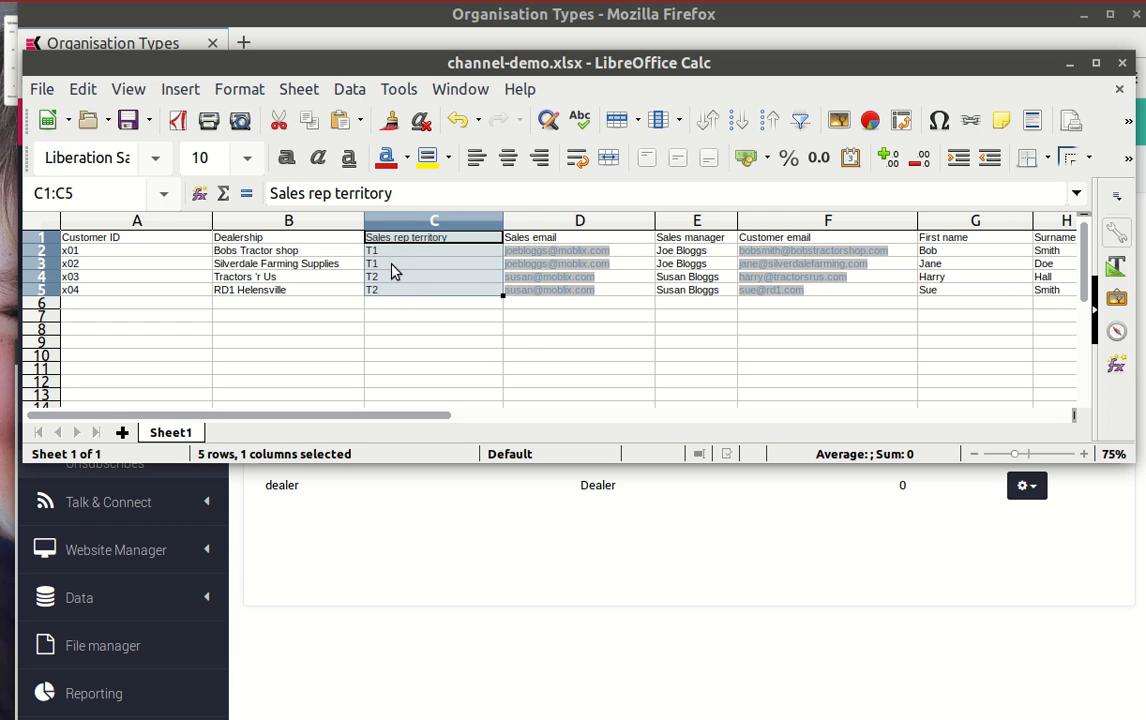
click(392, 265)
click(390, 253)
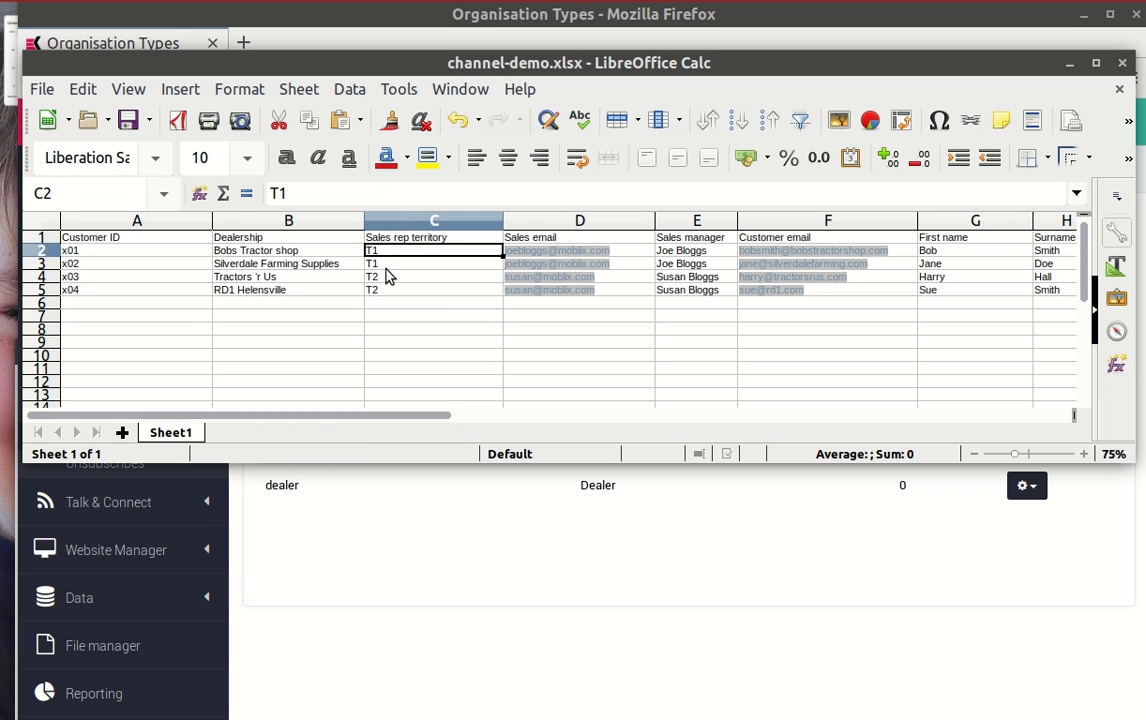
click(387, 266)
click(390, 276)
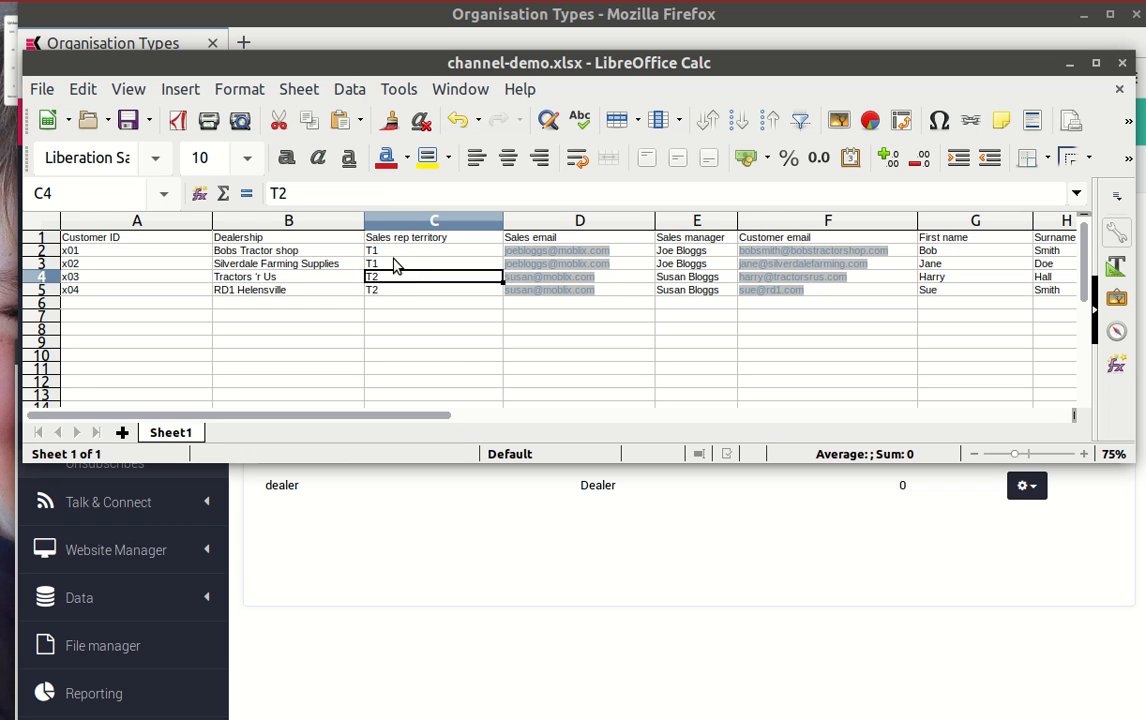
click(395, 265)
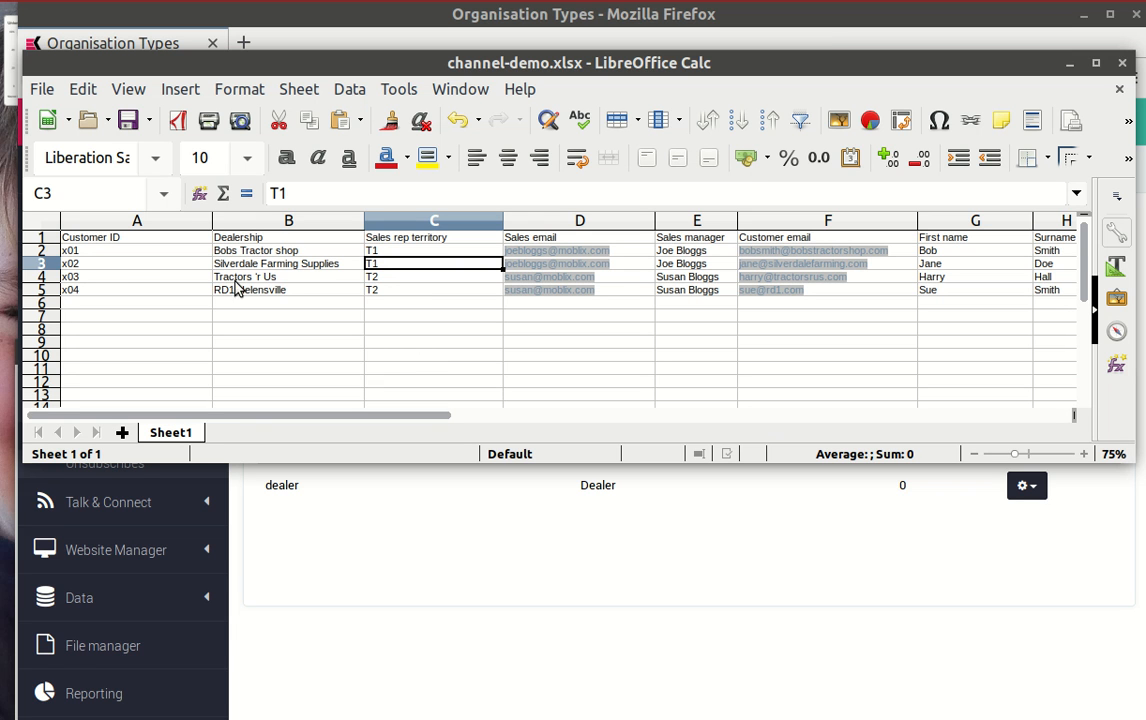
Compare the customer IDs and dealerships with the sales rep territory assigned to each row.
drag(77, 251, 83, 279)
drag(270, 263, 269, 290)
click(428, 265)
mouse_move(402, 263)
mouse_down()
mouse_move(389, 292)
mouse_move(389, 265)
mouse_move(387, 277)
mouse_up()
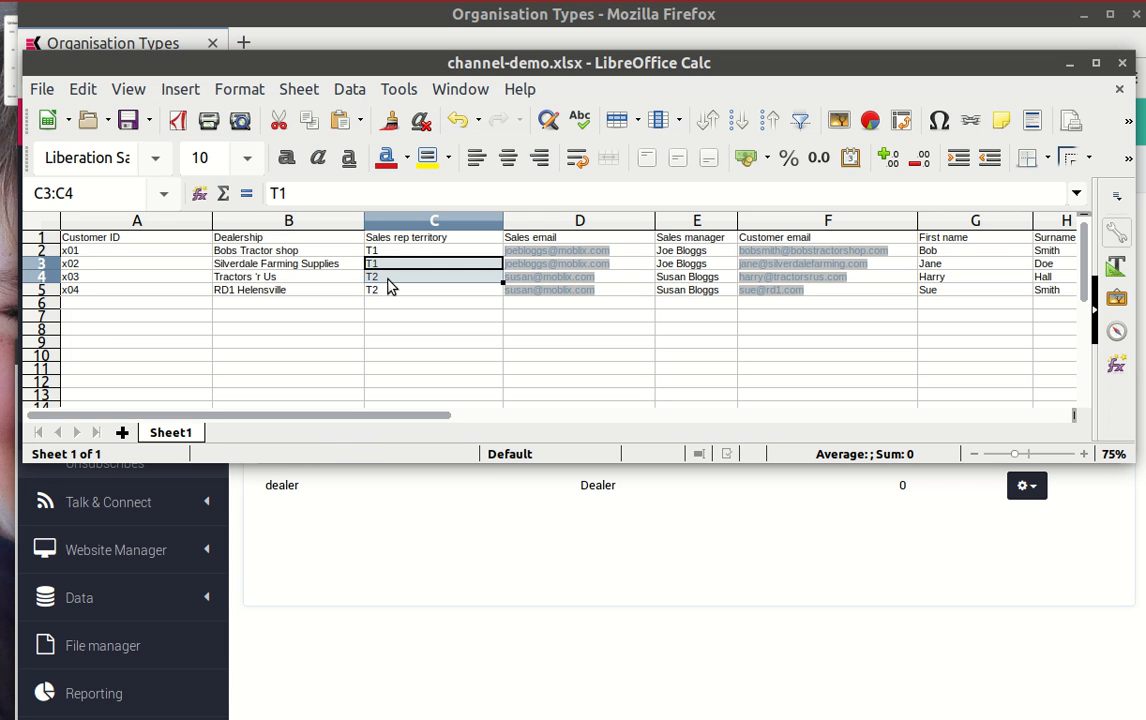
click(388, 274)
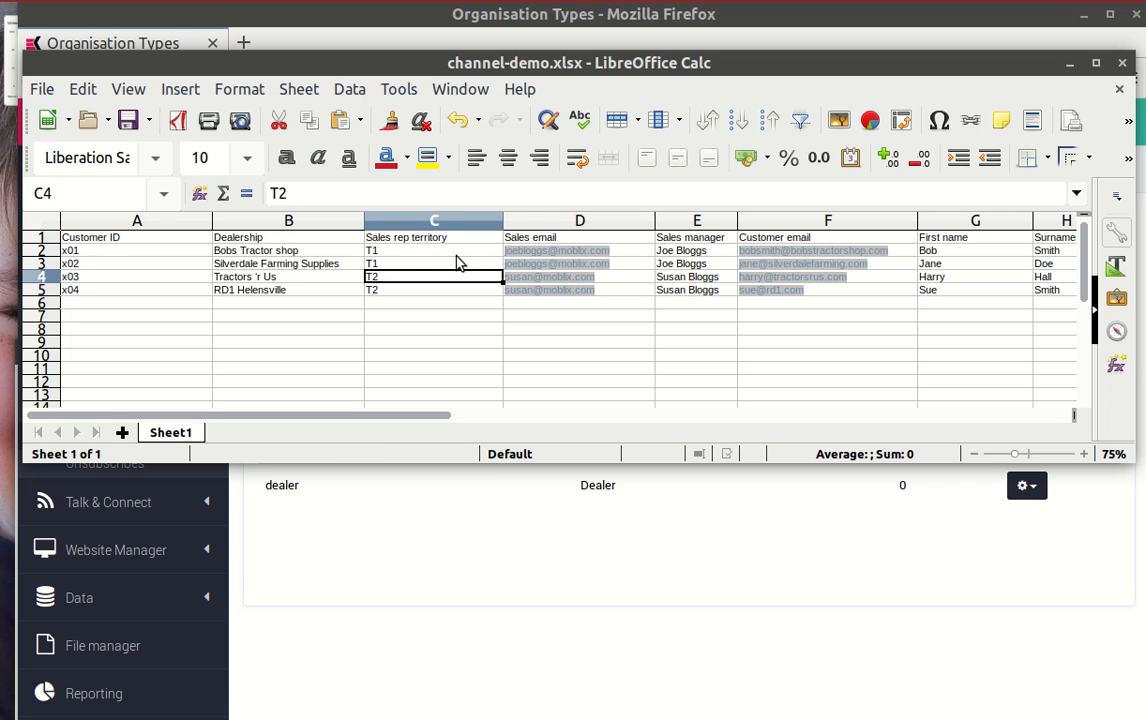
key(Up)
key(Up)
click(391, 290)
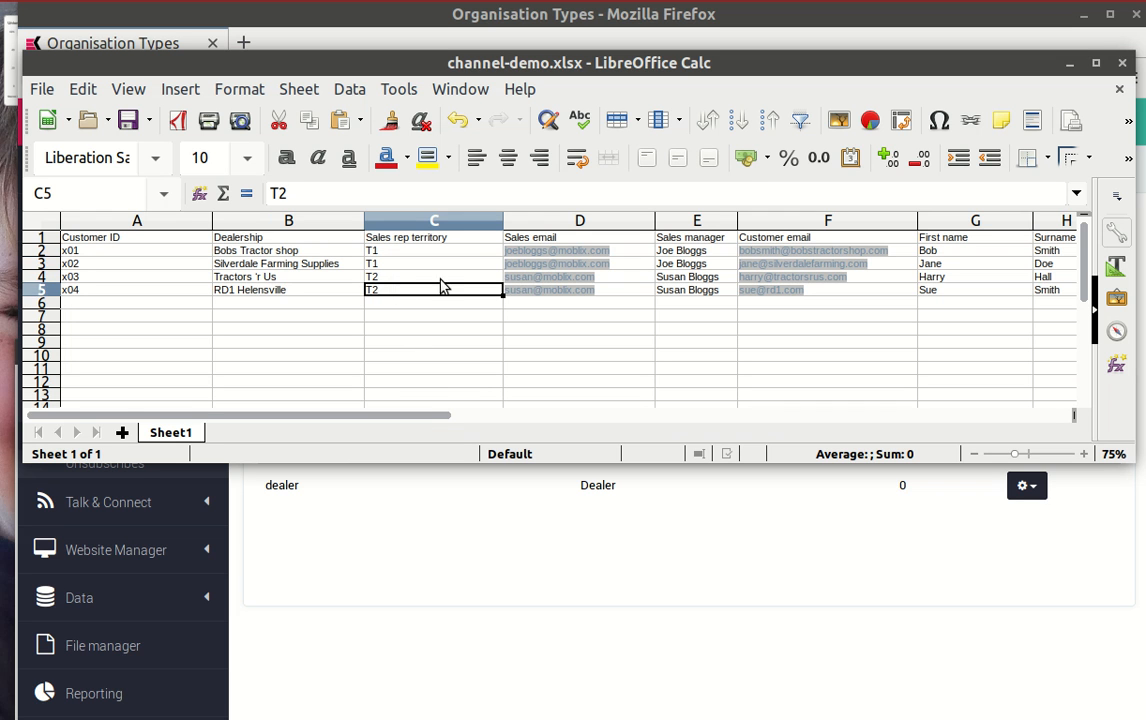
drag(428, 417, 428, 417)
Review the Sales email, Sales manager and Customer email columns of the spreadsheet.
drag(620, 240, 693, 299)
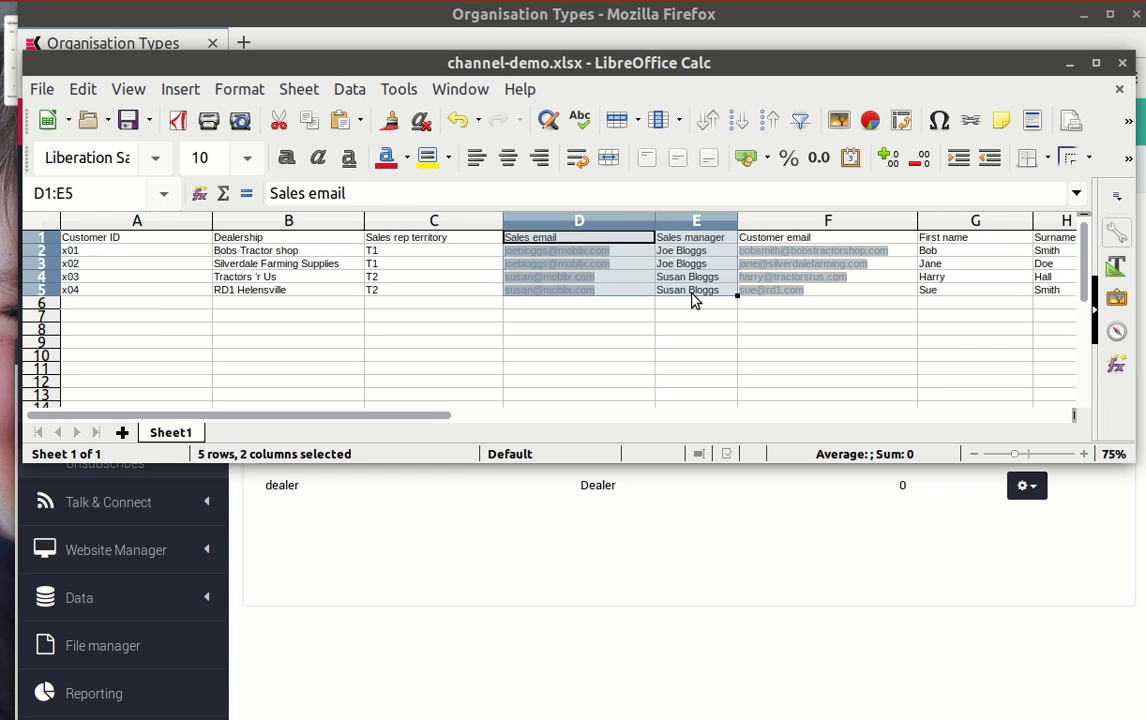
click(693, 297)
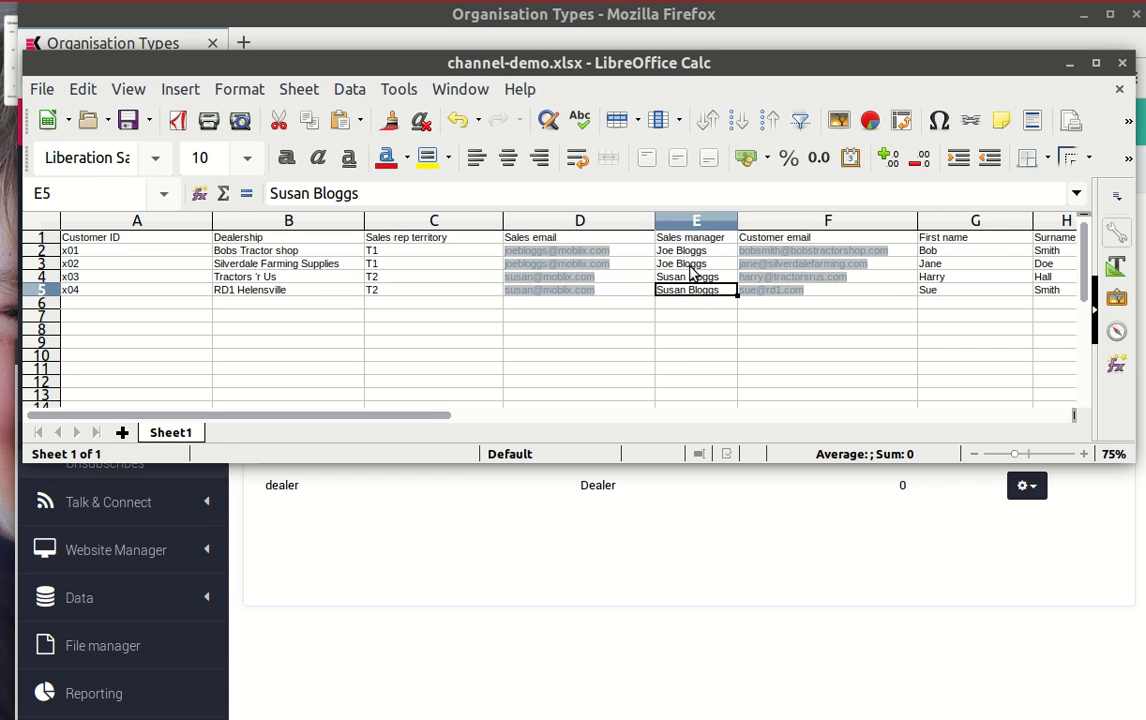
drag(689, 265, 687, 275)
click(684, 264)
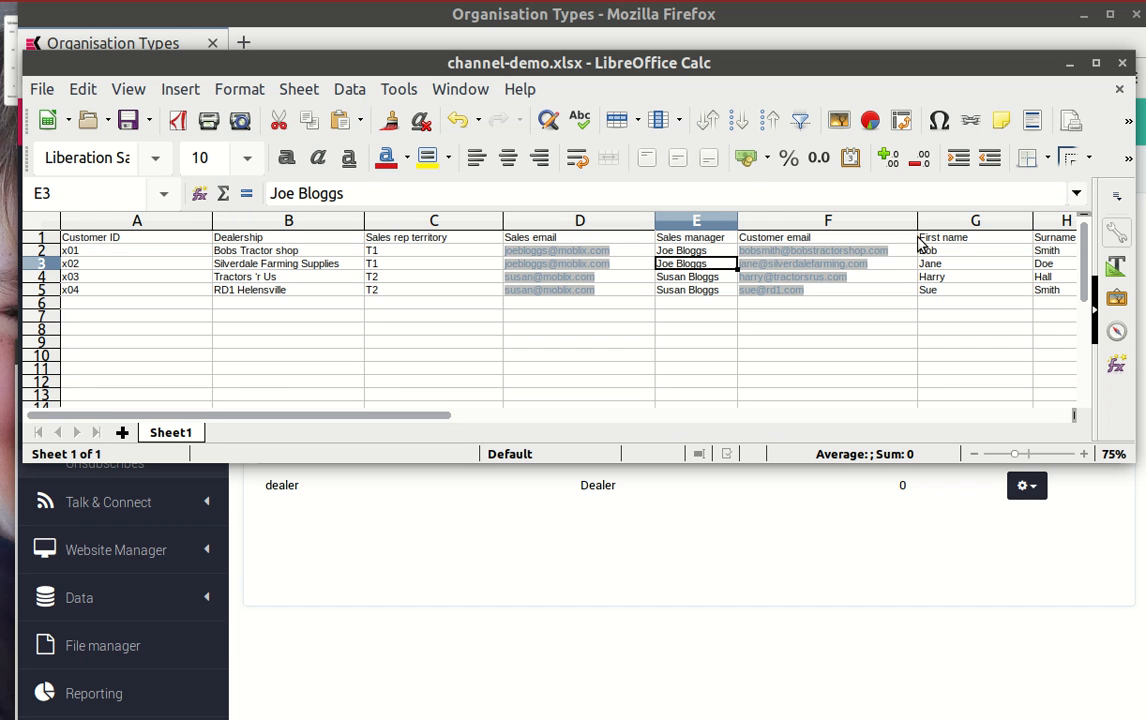
click(830, 238)
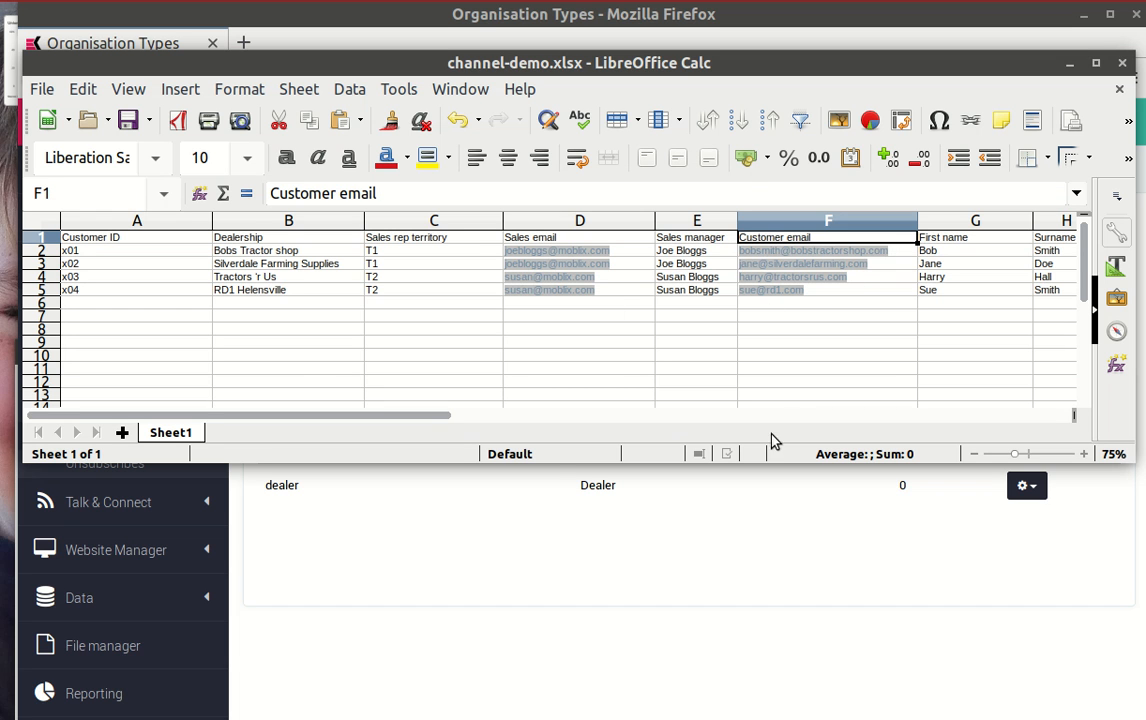
Switch back to the Firefox admin site and open the Organisations management page.
click(588, 592)
click(104, 407)
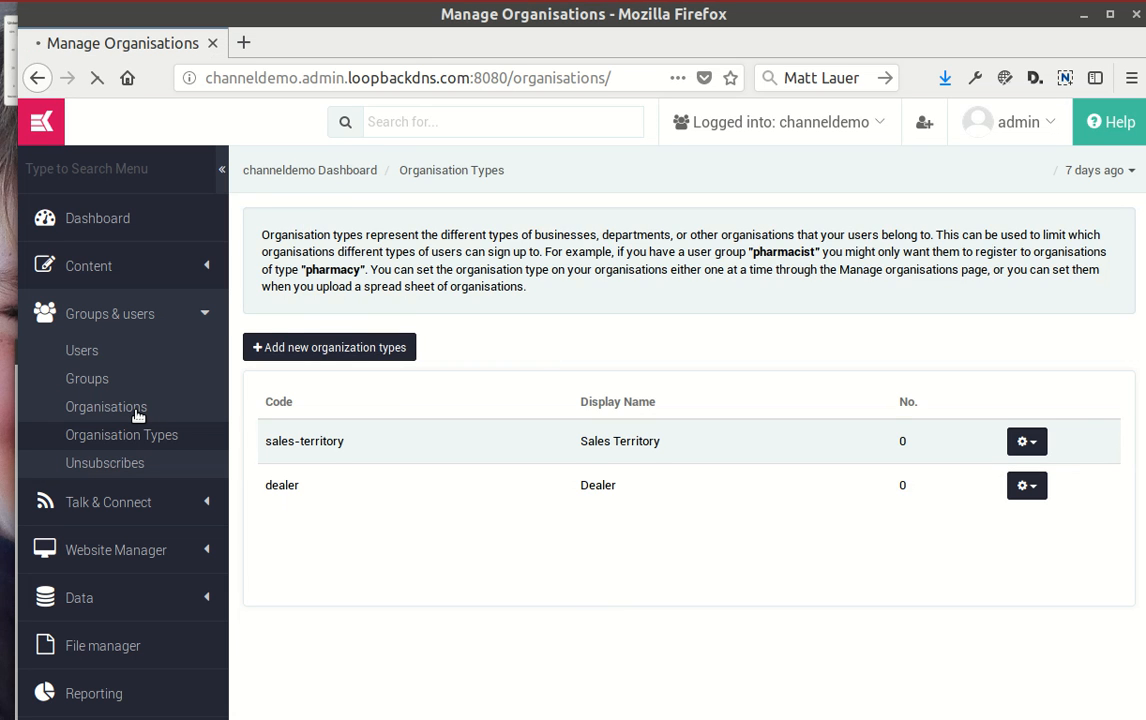
Start the organisations import wizard, upload channel-demo.xlsx from the Desktop, and continue to column mapping with the [Auto] import mode.
click(448, 262)
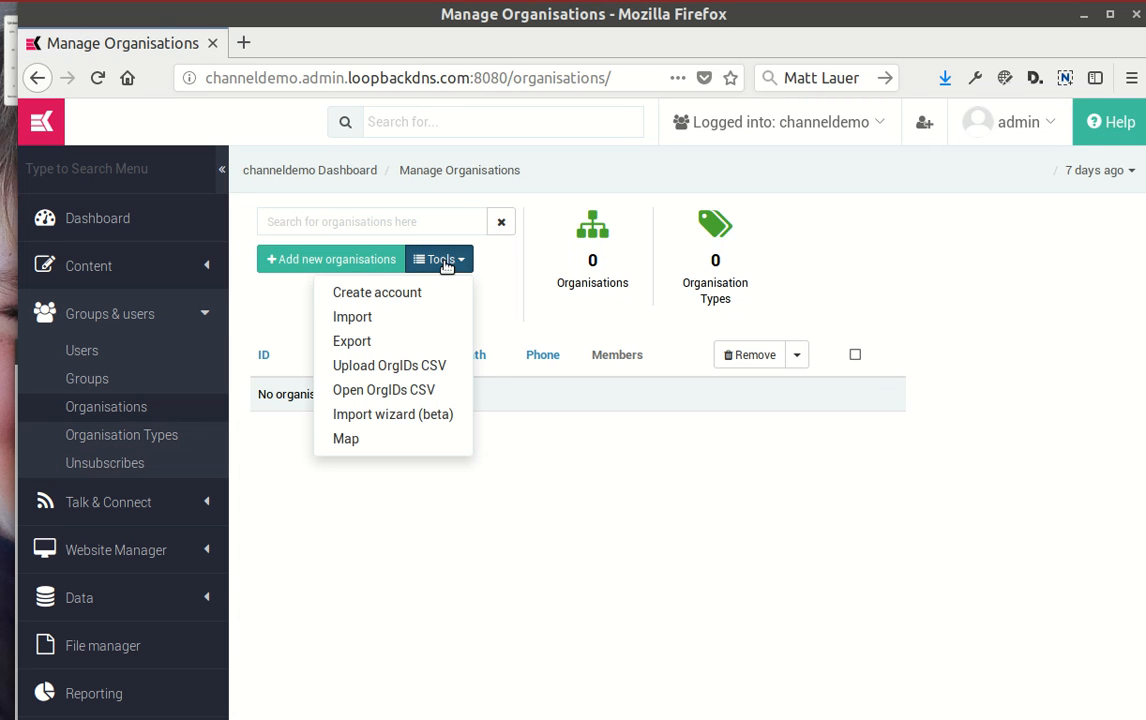
click(394, 416)
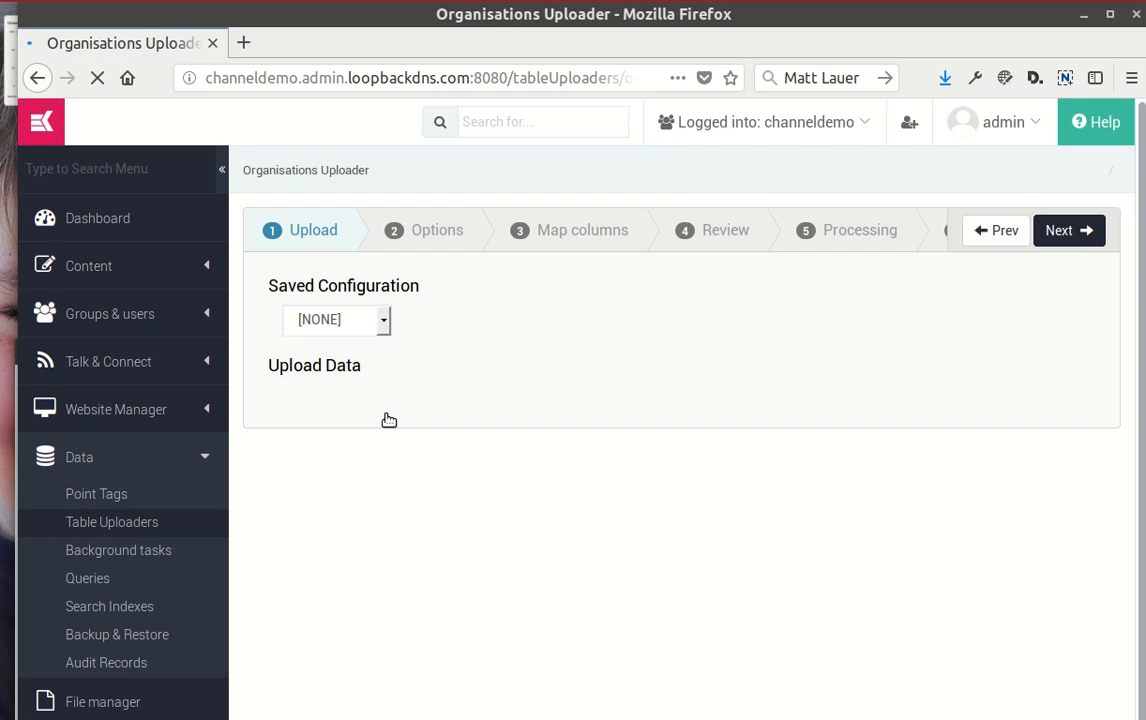
click(347, 408)
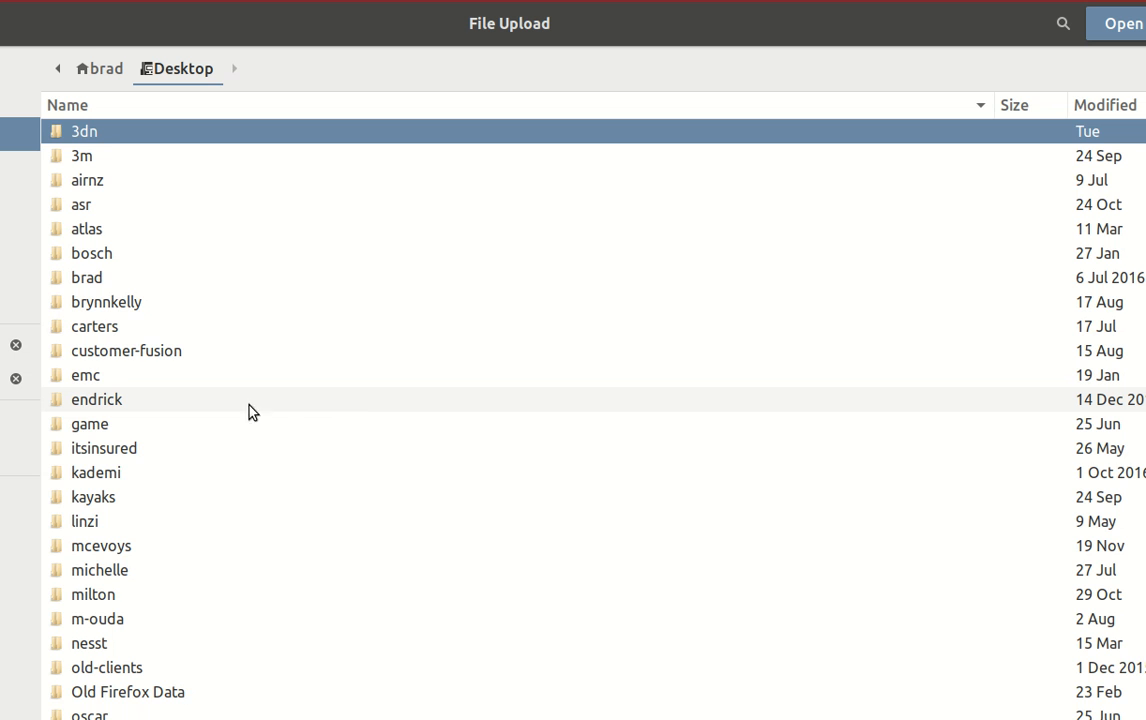
scroll(250, 410, down, 5)
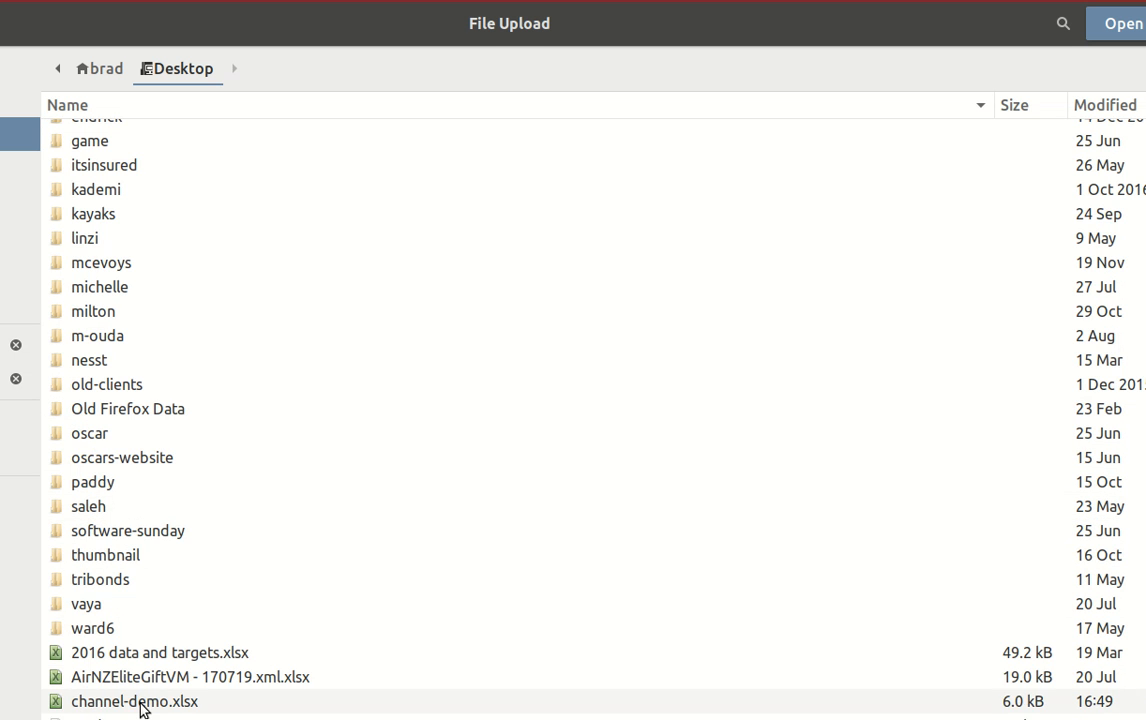
double_click(140, 701)
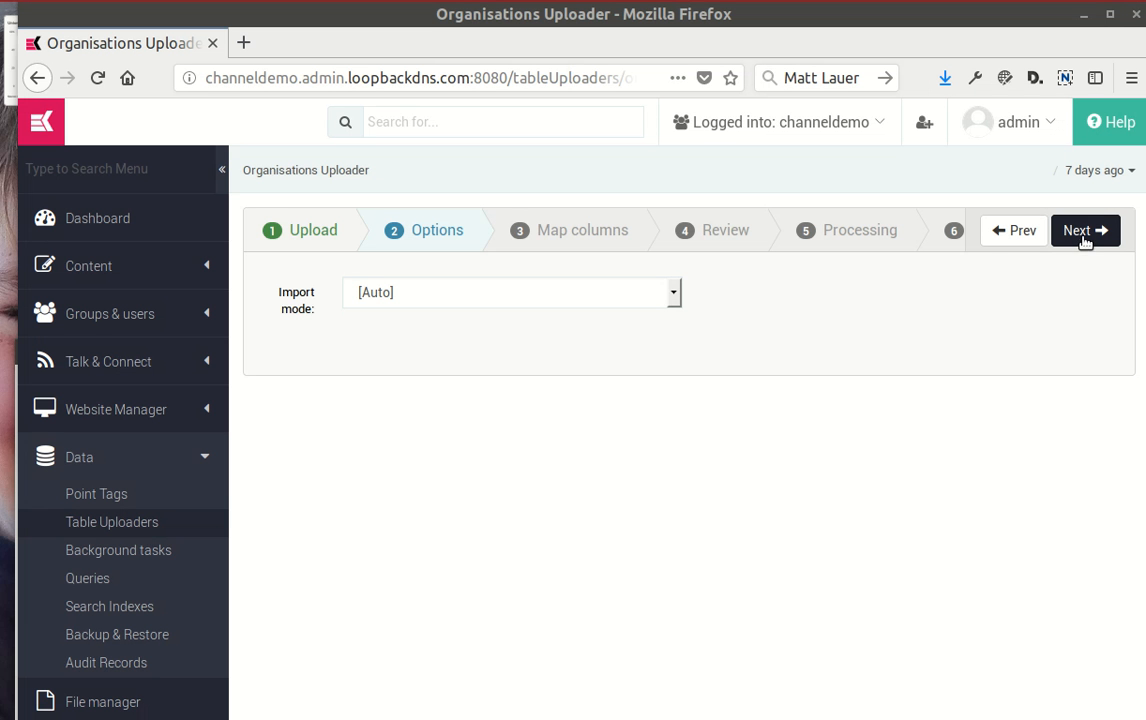
click(1084, 234)
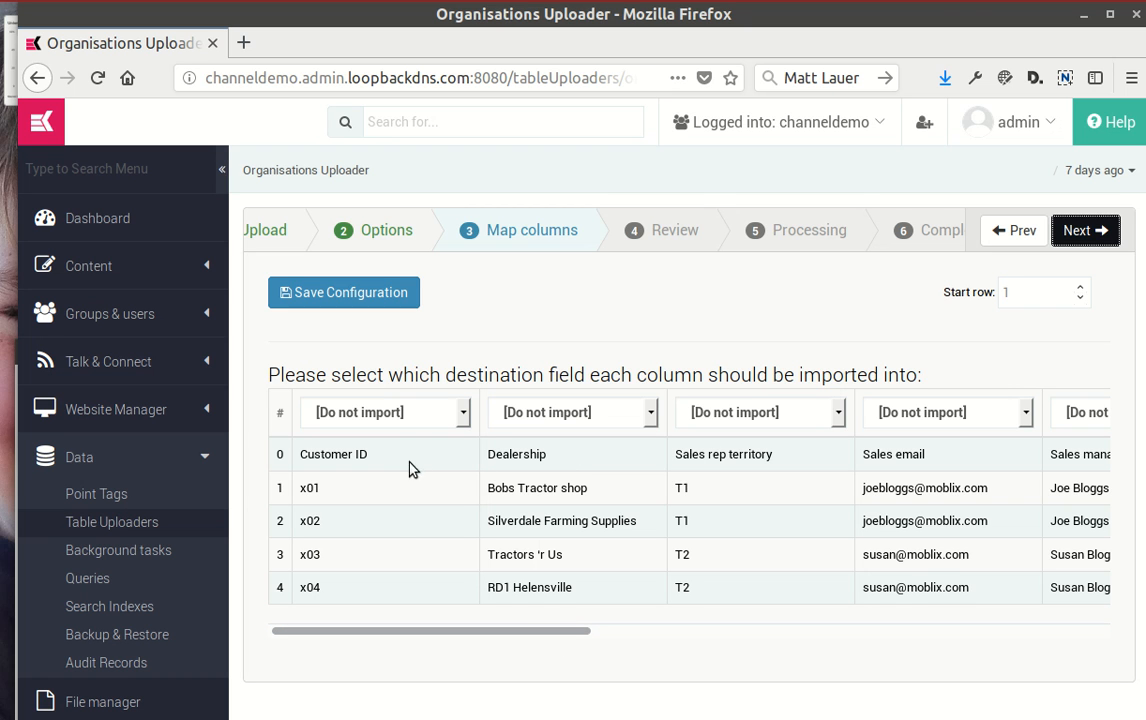
Map the Sales rep territory column to the Org ID field.
drag(508, 630, 586, 630)
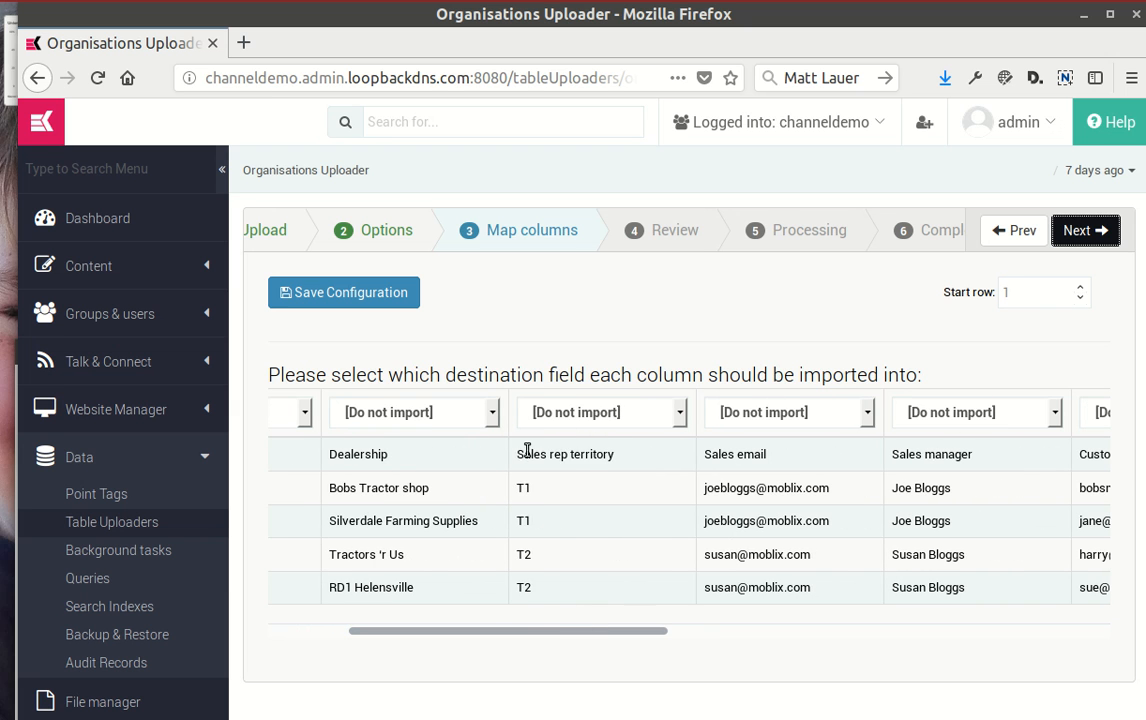
click(565, 411)
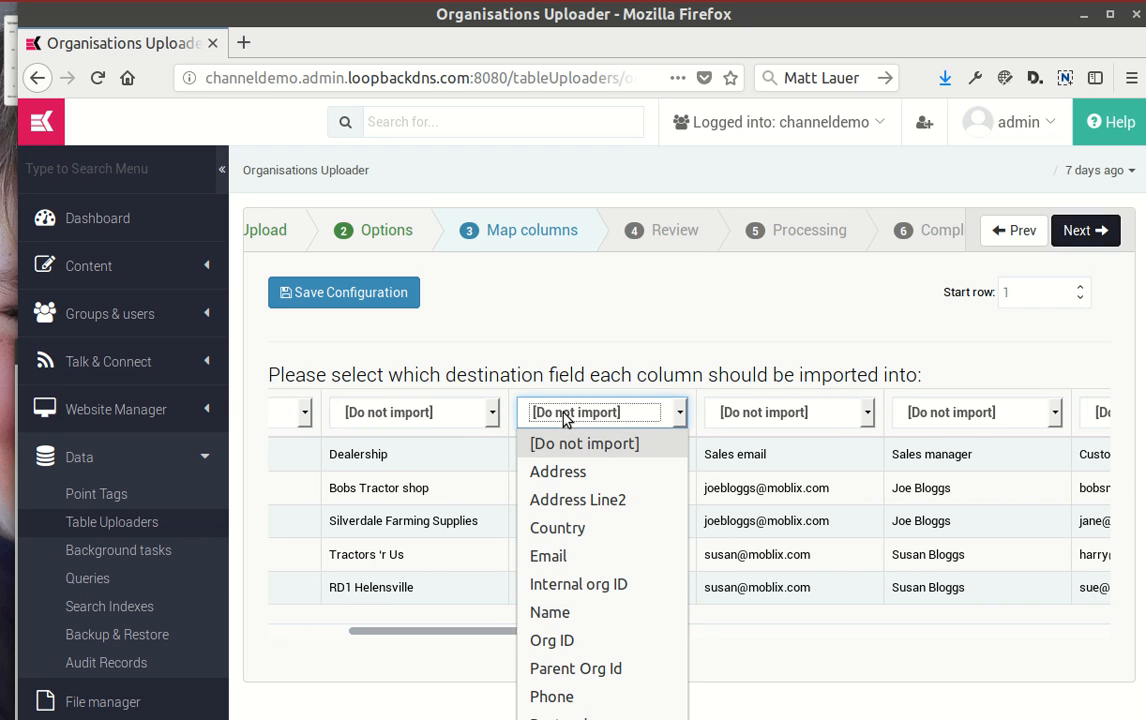
click(557, 648)
drag(526, 451, 559, 473)
click(530, 544)
Map the Sales manager column to the Name field.
drag(565, 637, 645, 632)
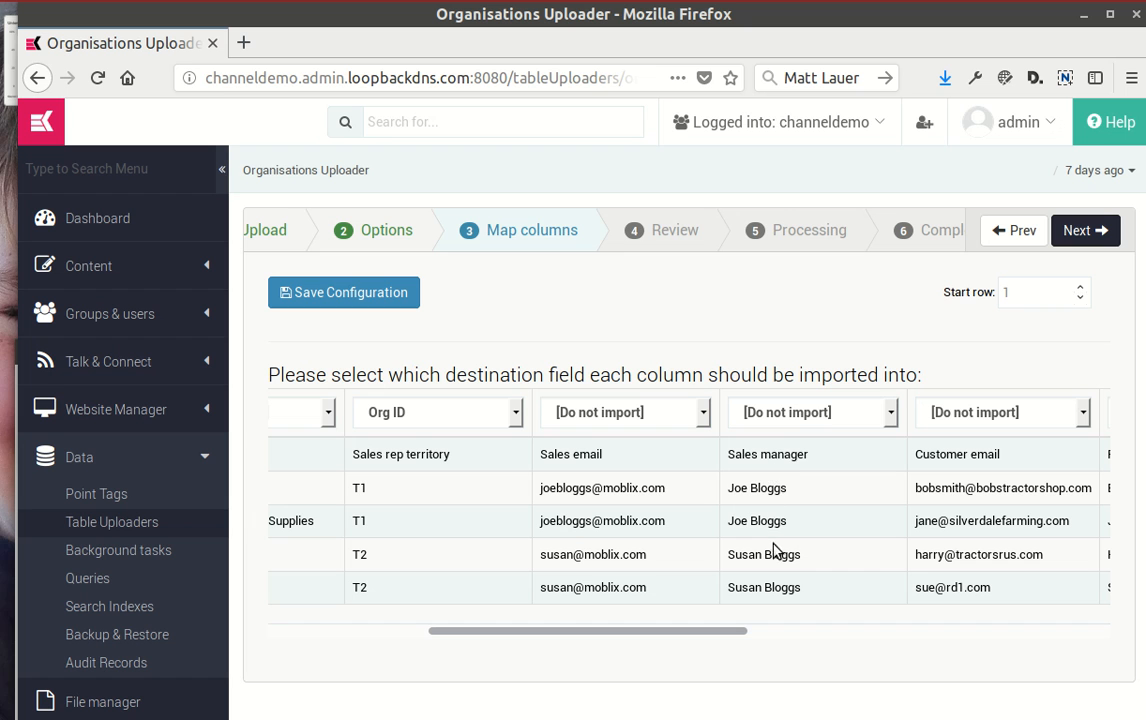
click(795, 413)
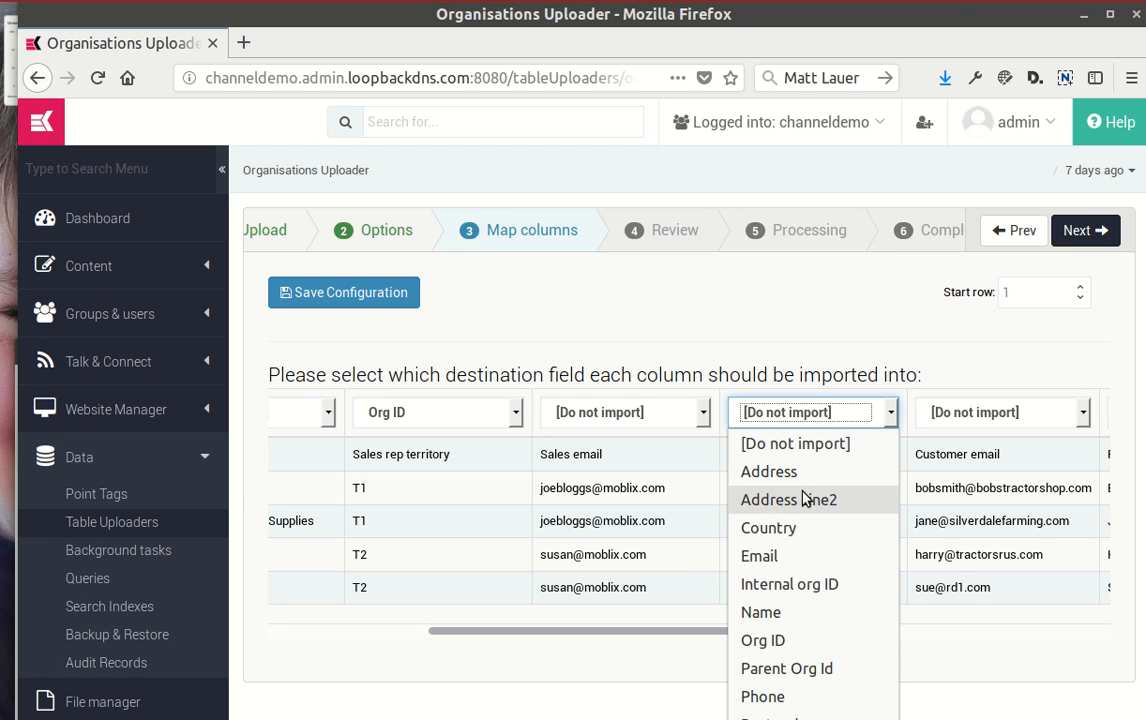
click(798, 611)
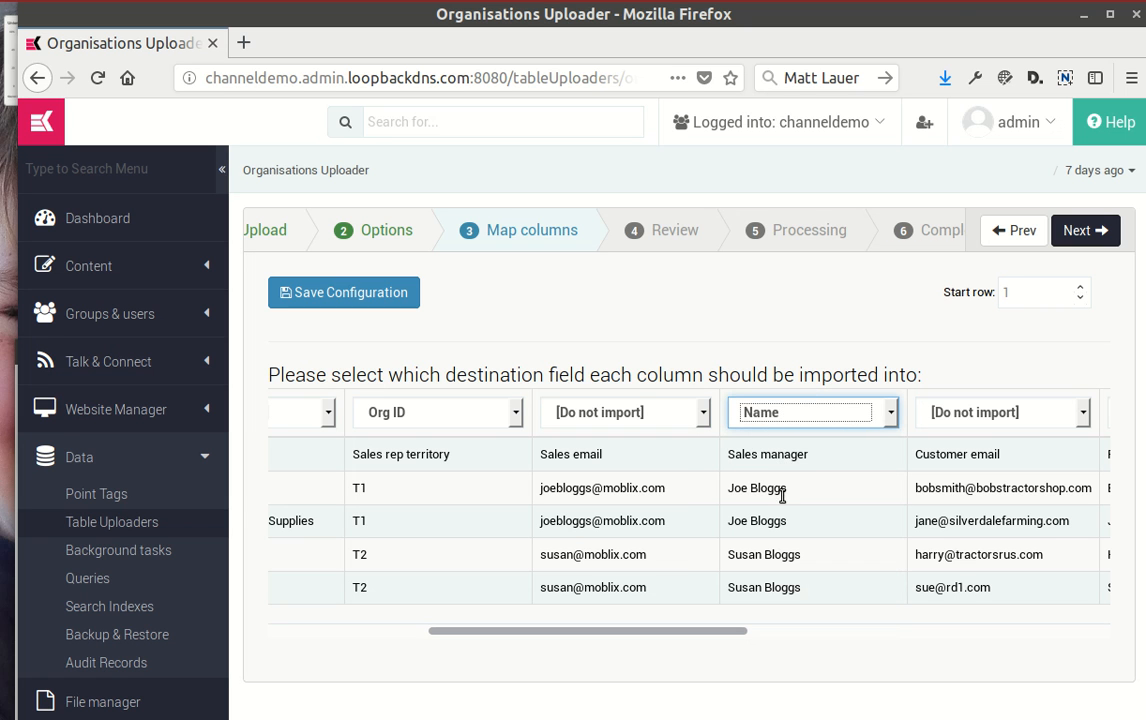
Map the unlabelled last column containing the sales-territory values to the Type field.
drag(683, 632, 1031, 643)
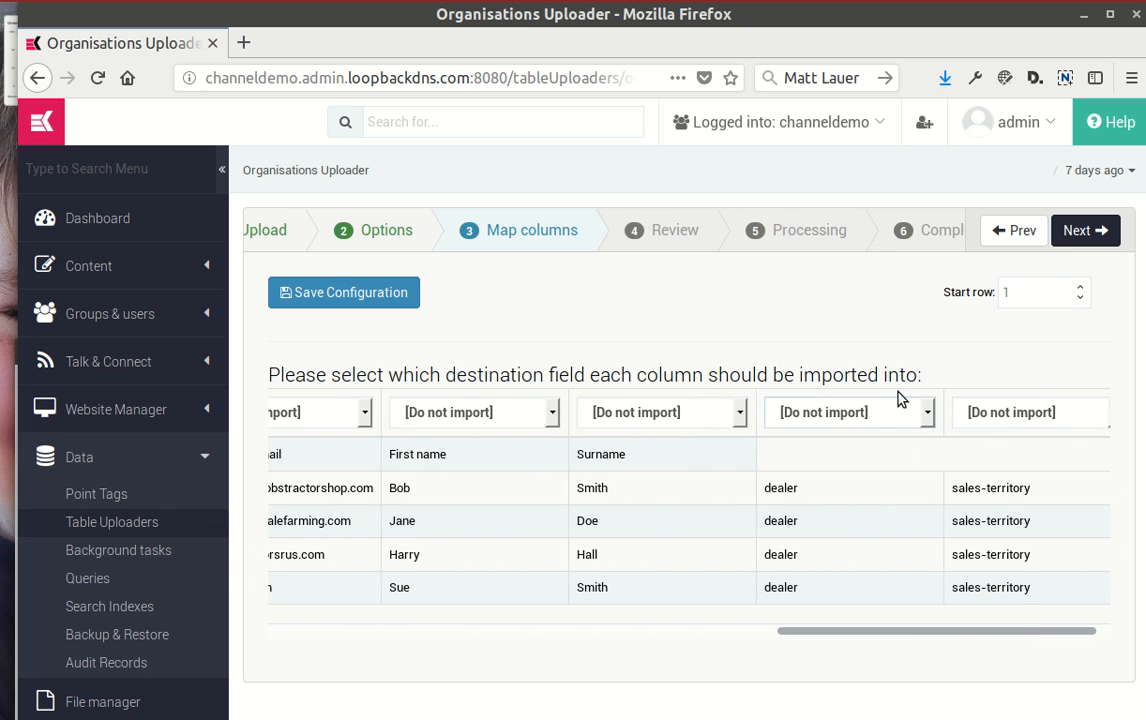
drag(980, 638, 1013, 630)
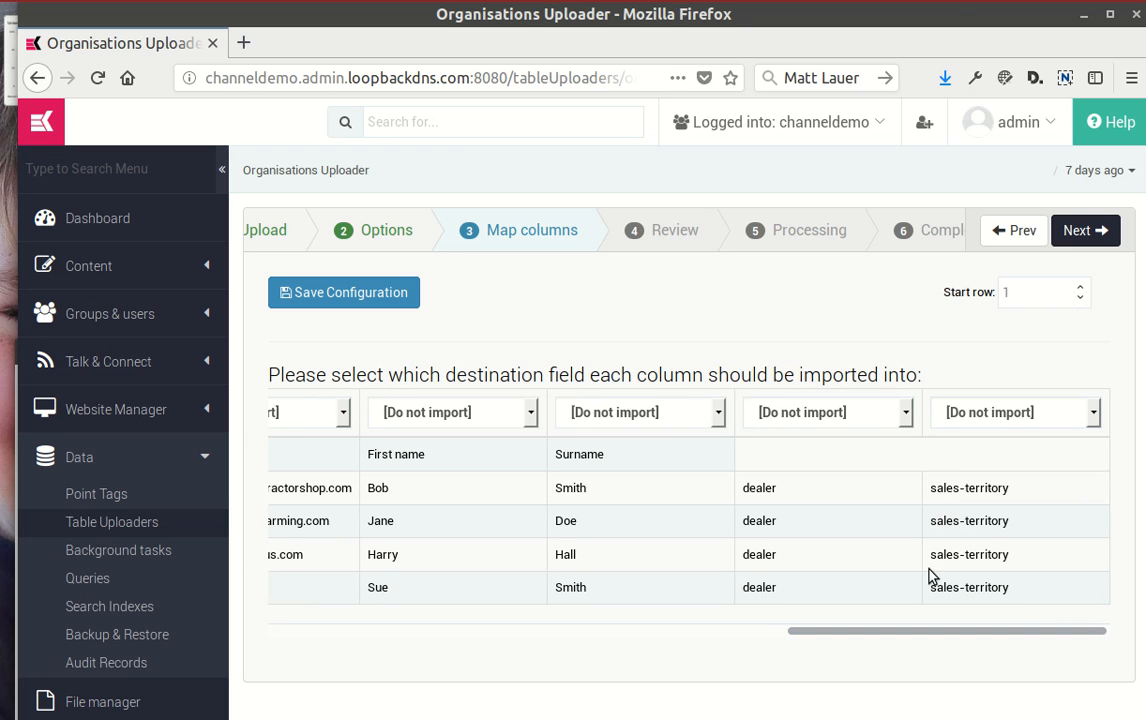
click(1000, 416)
click(996, 413)
drag(968, 479, 990, 551)
click(916, 428)
click(990, 413)
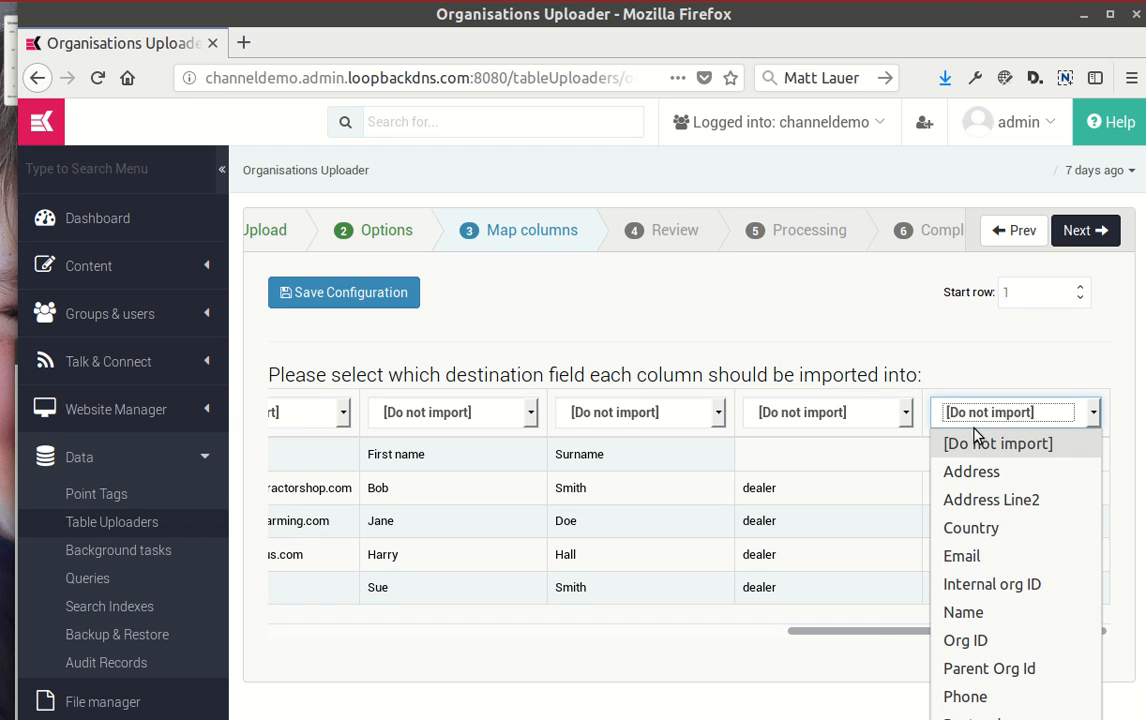
click(963, 717)
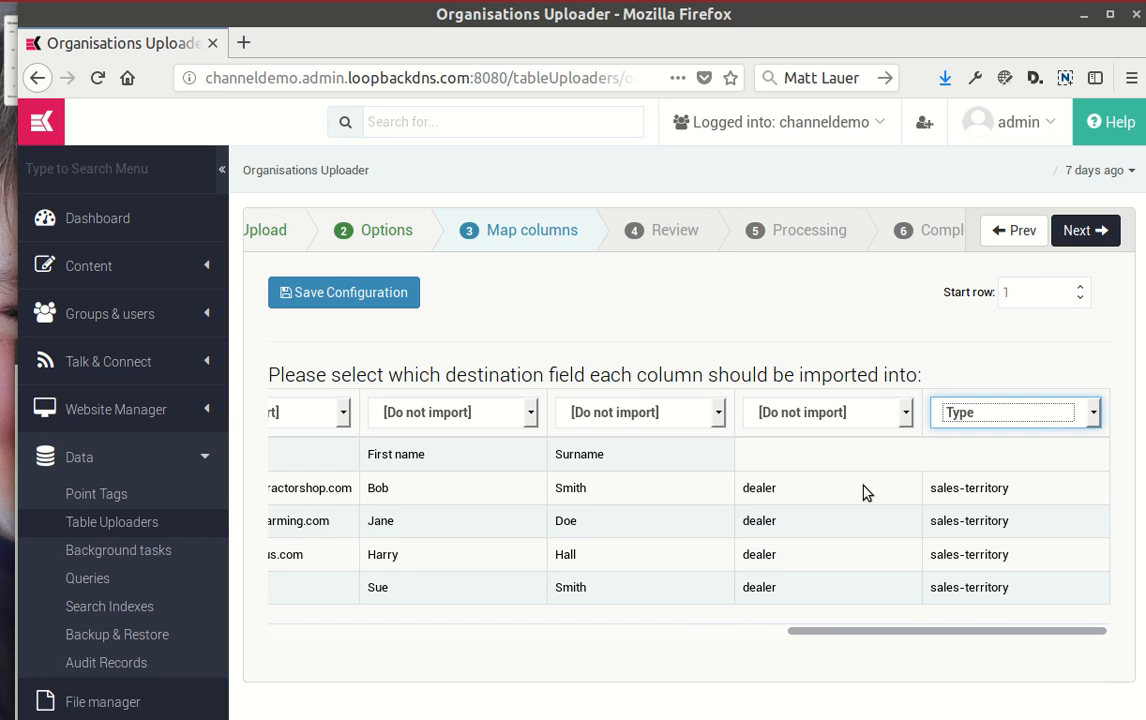
Continue to the import review, check the new rows to be inserted, and run the sales territory import.
click(1087, 230)
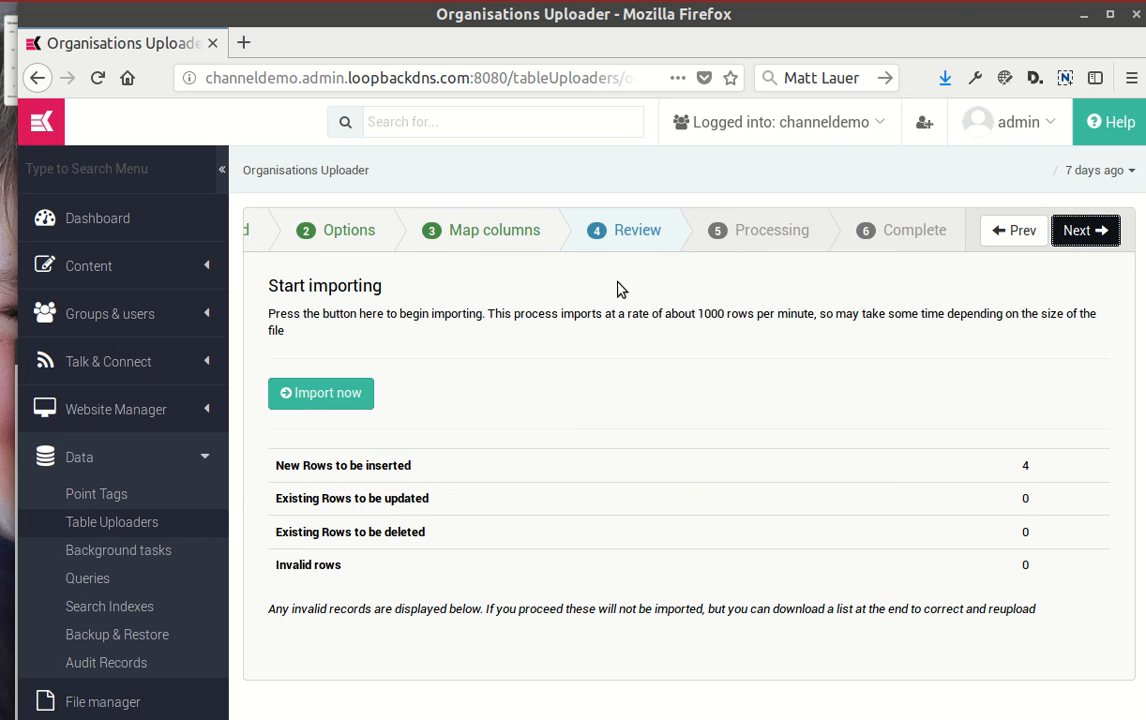
drag(289, 465, 660, 491)
click(657, 492)
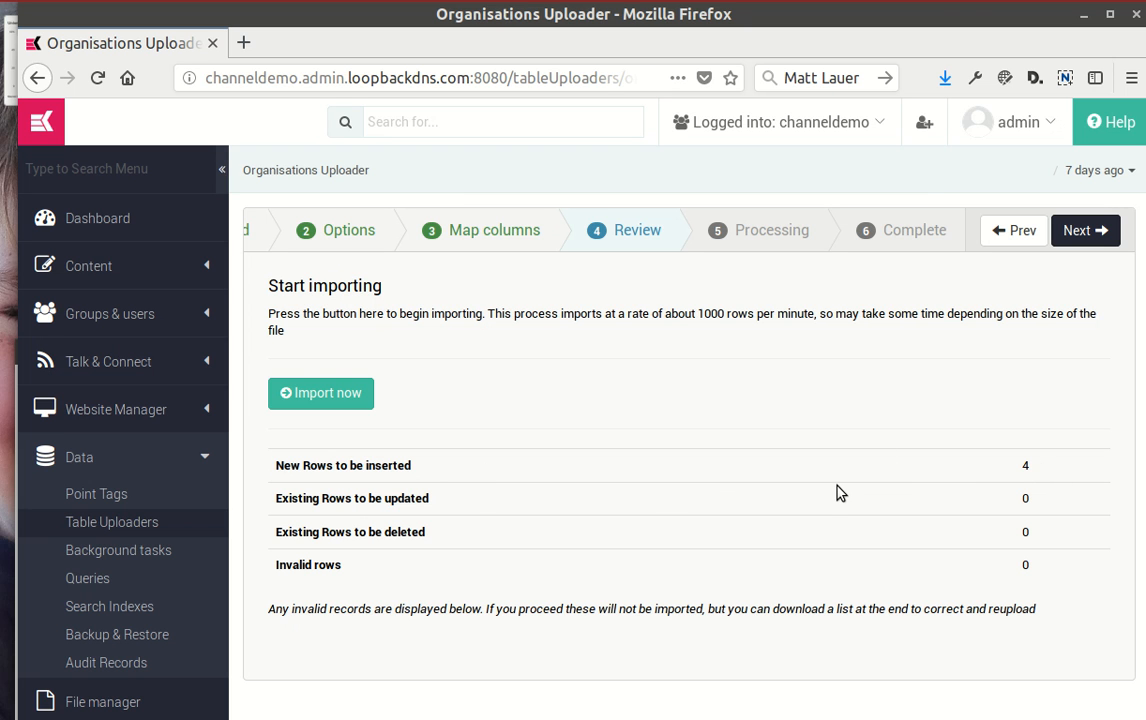
drag(1018, 475, 1032, 472)
click(1021, 466)
click(318, 395)
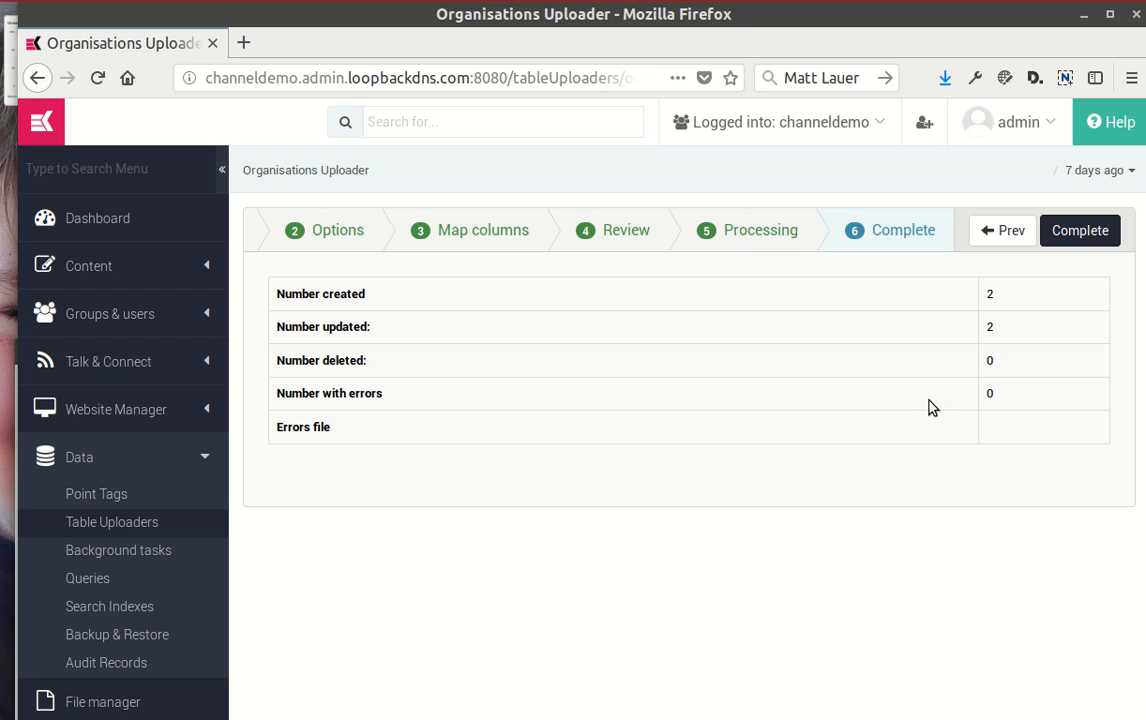
Check the created and updated numbers of the import and complete the wizard.
double_click(990, 294)
double_click(990, 327)
click(1100, 232)
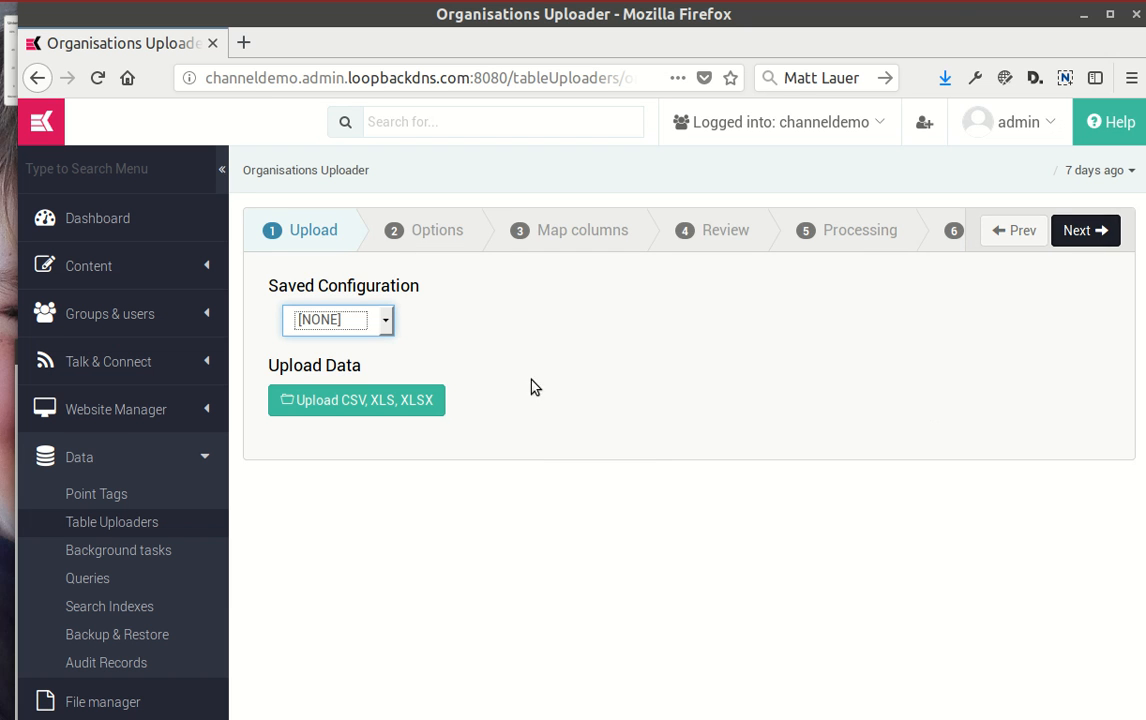
Open the Organisations management page and examine the imported sales territories.
click(72, 307)
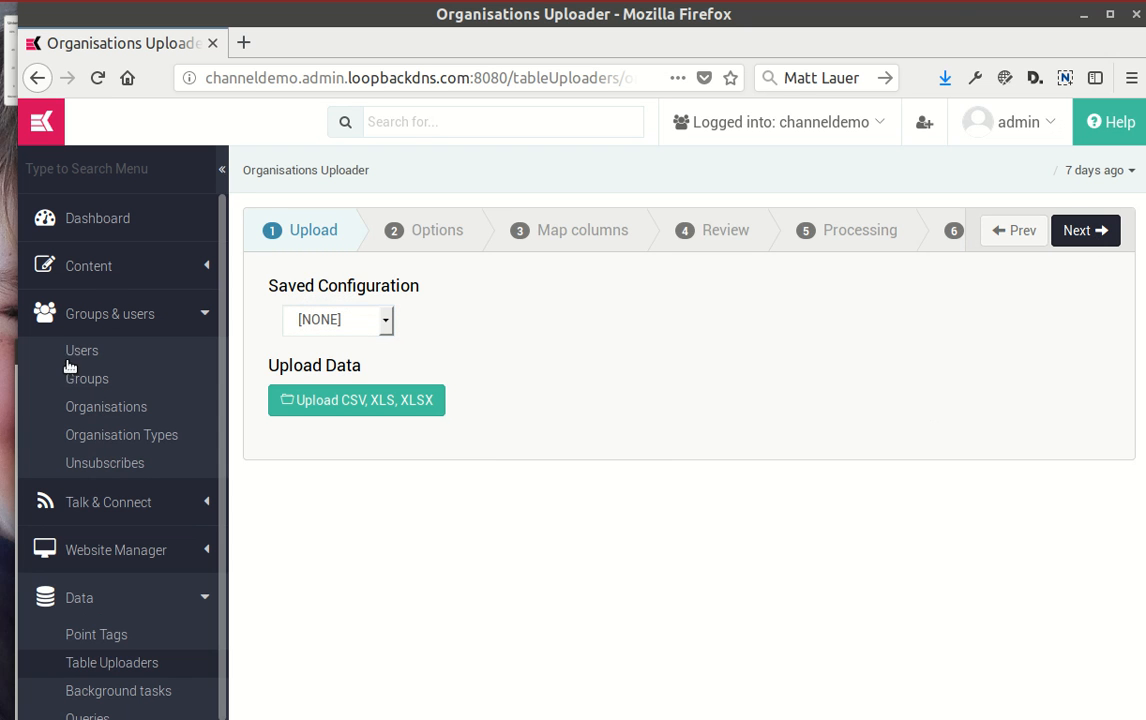
click(104, 410)
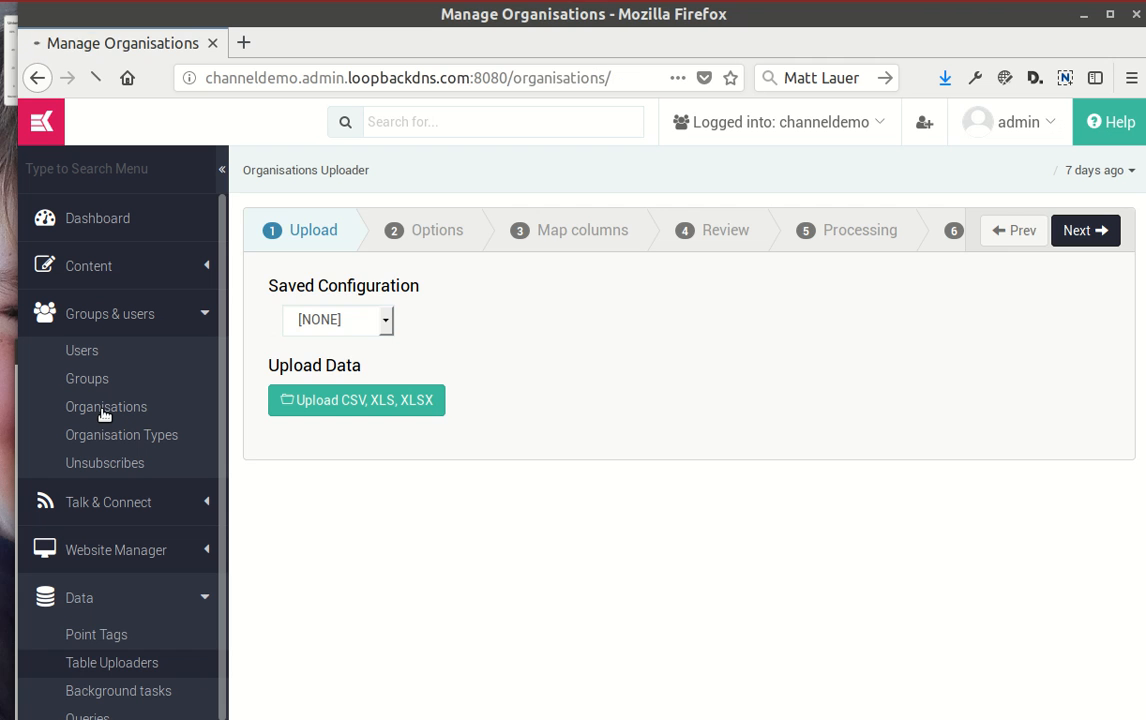
drag(320, 360, 460, 469)
click(560, 471)
Open the Organisation Types page and check the organisation number for the Sales Territory type.
click(146, 447)
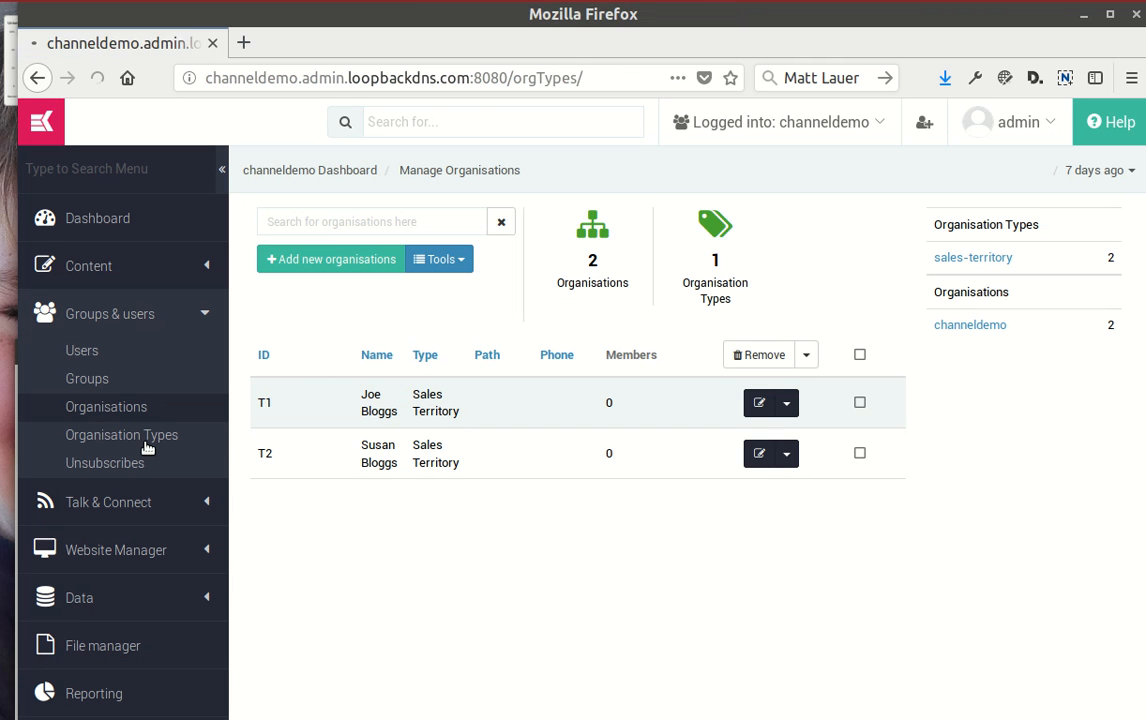
drag(285, 440, 911, 451)
click(911, 451)
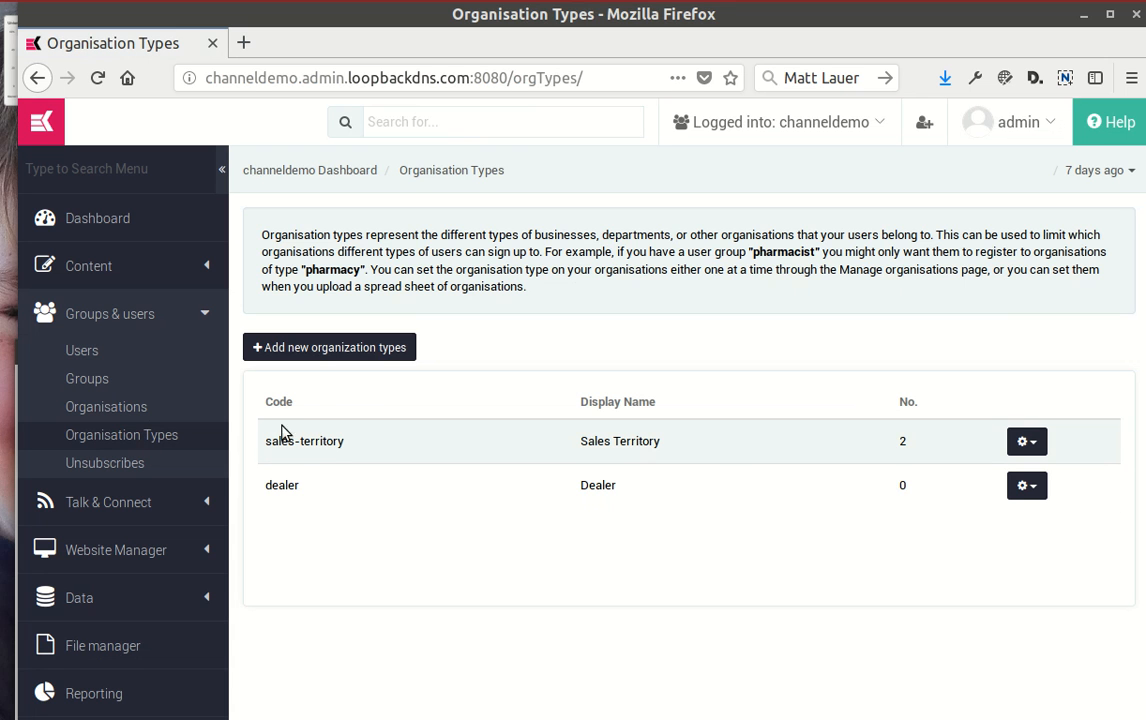
Return to the Organisations page, start the import wizard again, upload channel-demo.xlsx, and continue to column mapping.
click(80, 406)
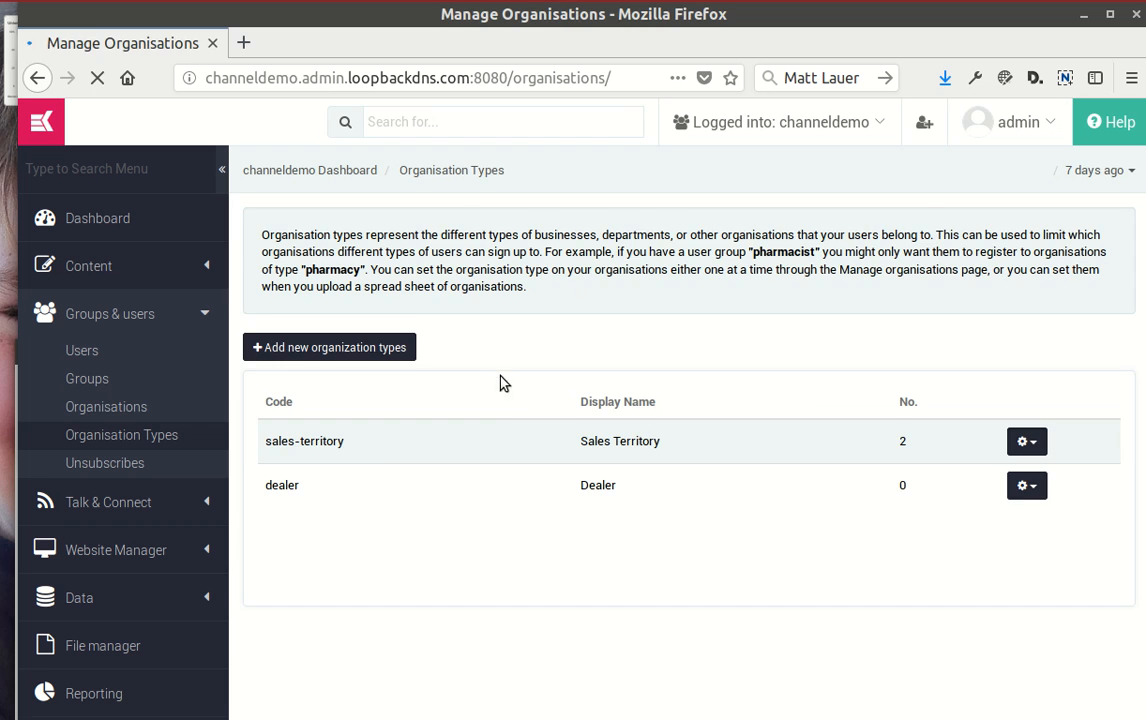
click(463, 265)
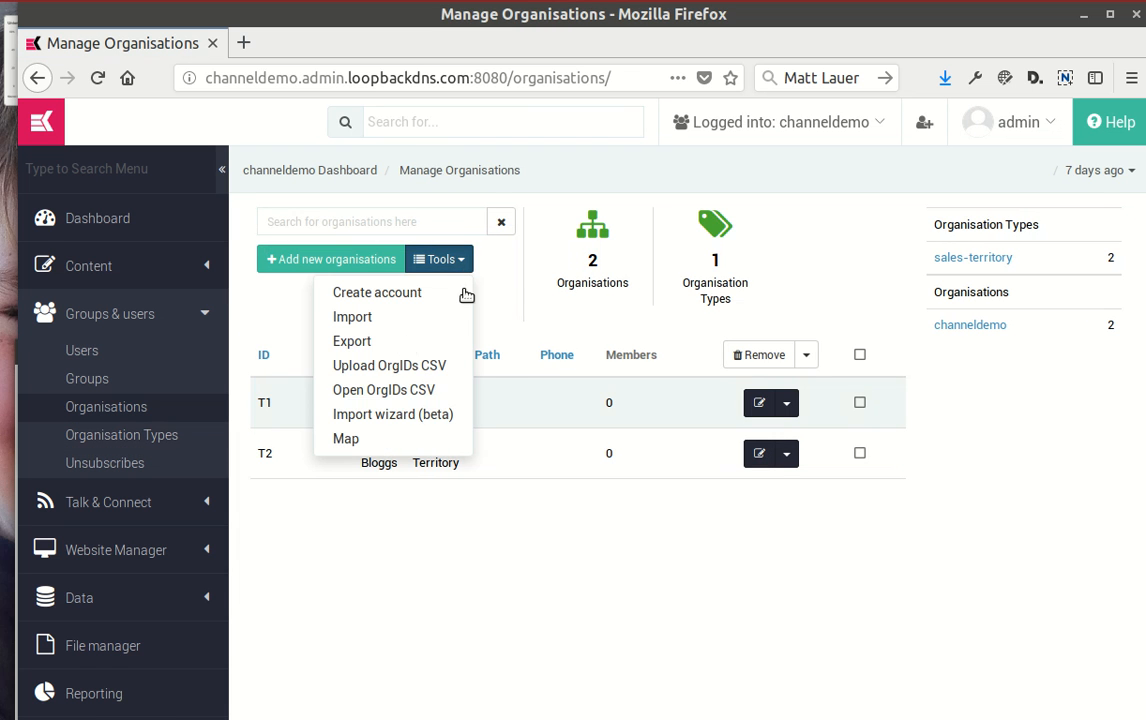
click(392, 416)
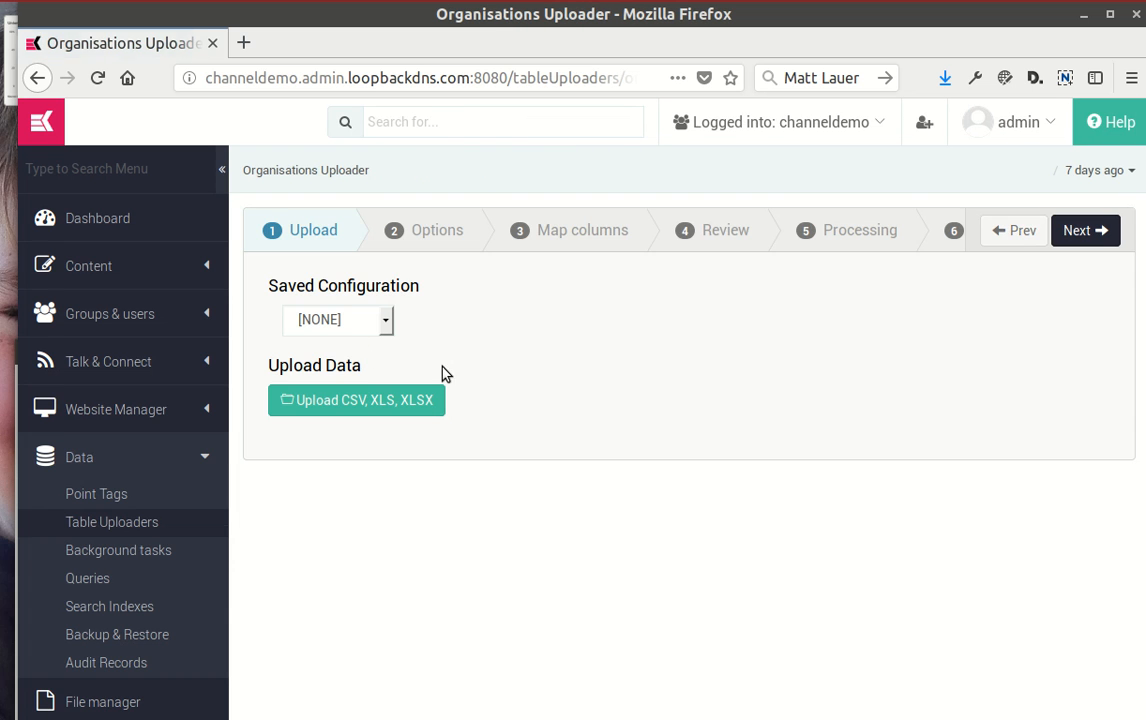
click(345, 400)
scroll(243, 624, down, 5)
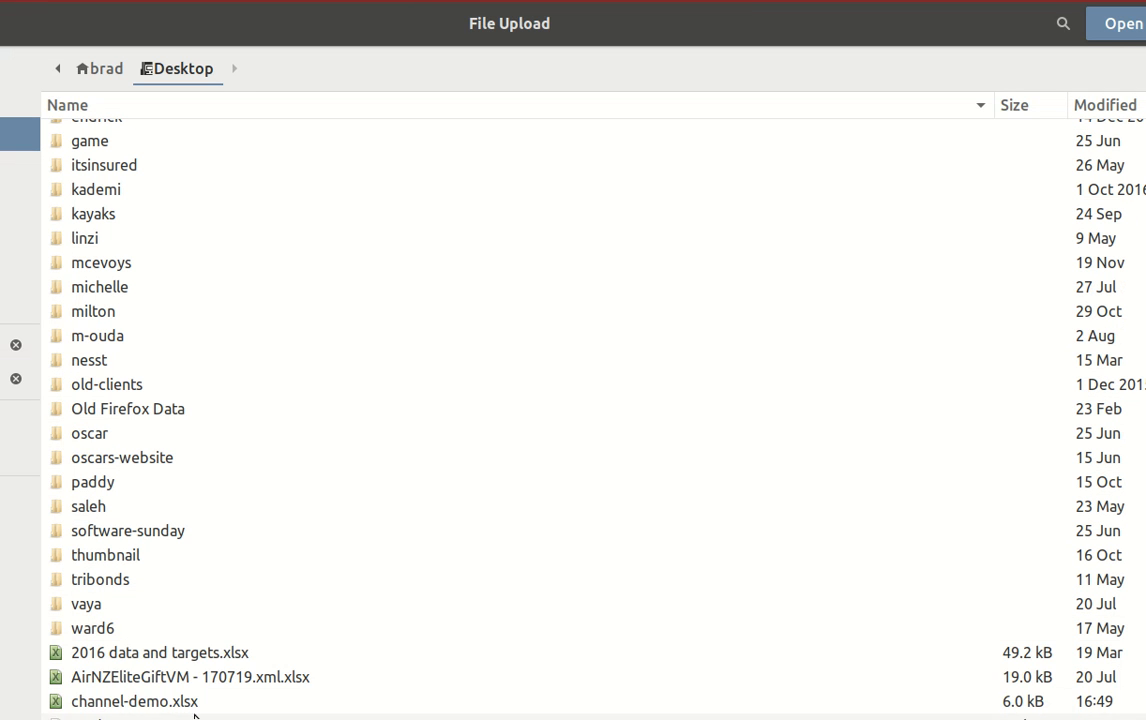
click(115, 701)
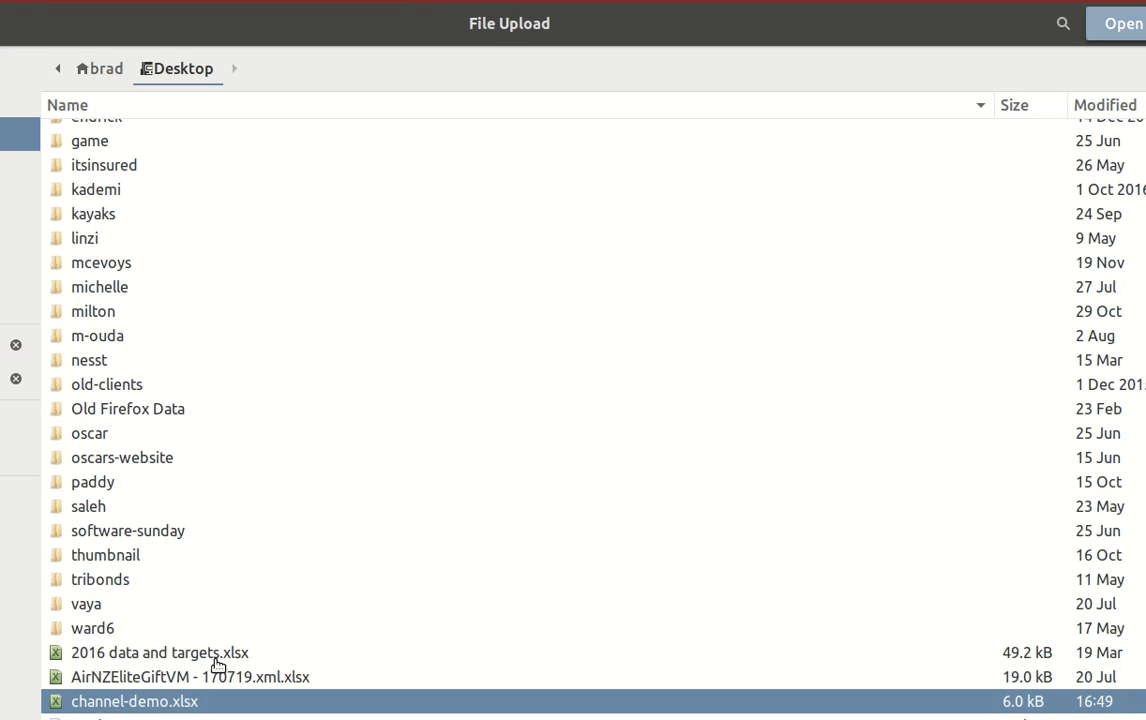
double_click(115, 701)
click(1082, 232)
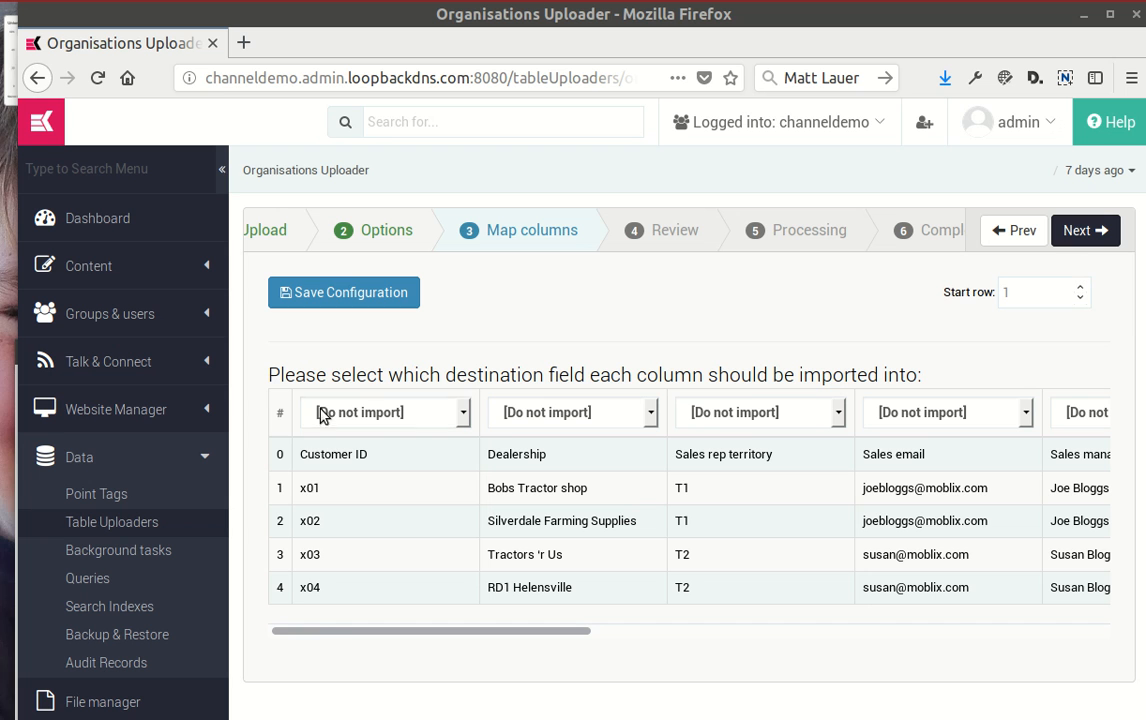
Map the Customer ID column to Org ID and the Dealership column to Name.
click(415, 415)
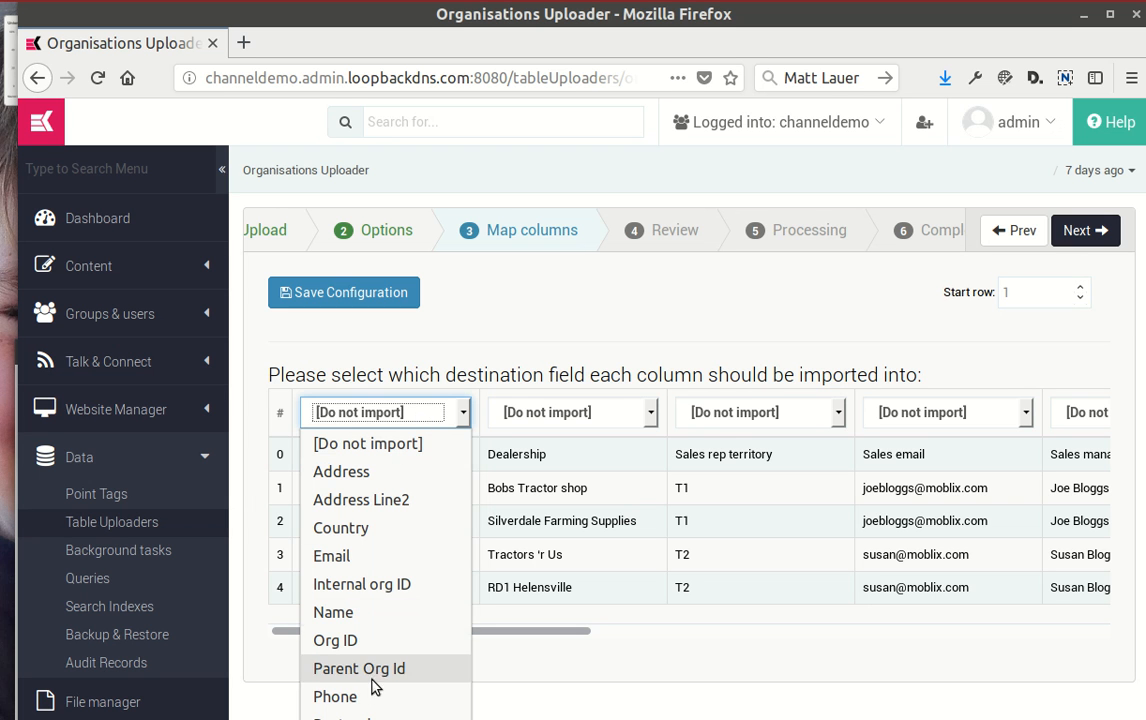
click(366, 641)
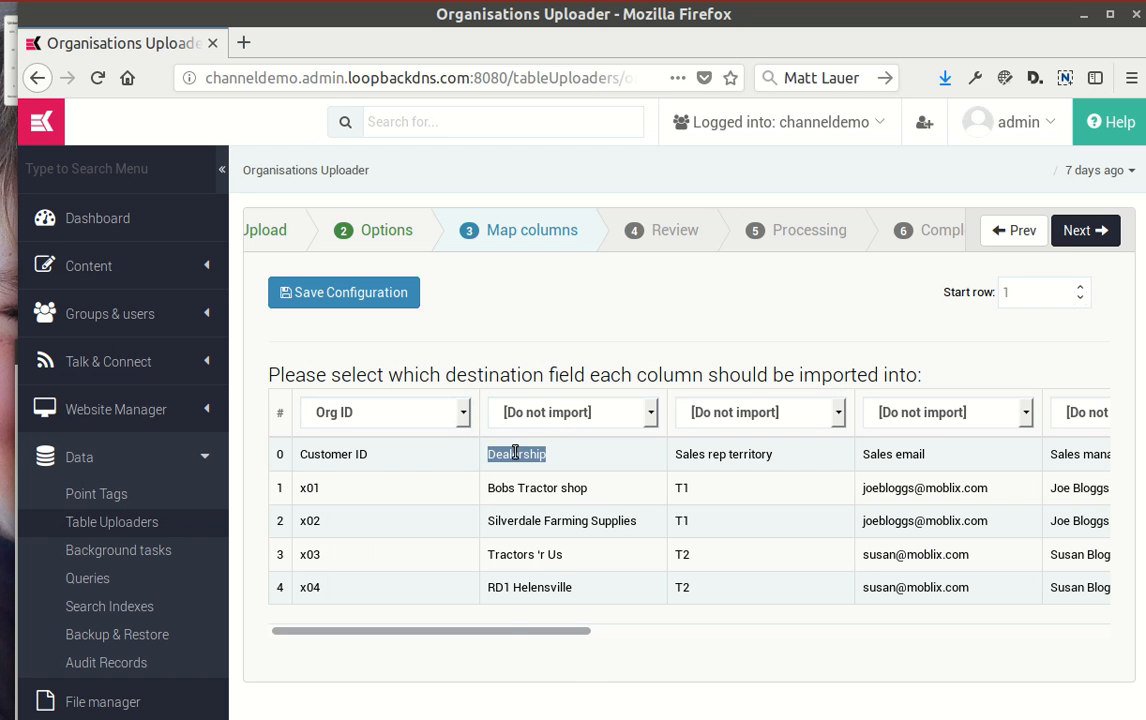
click(520, 412)
click(563, 611)
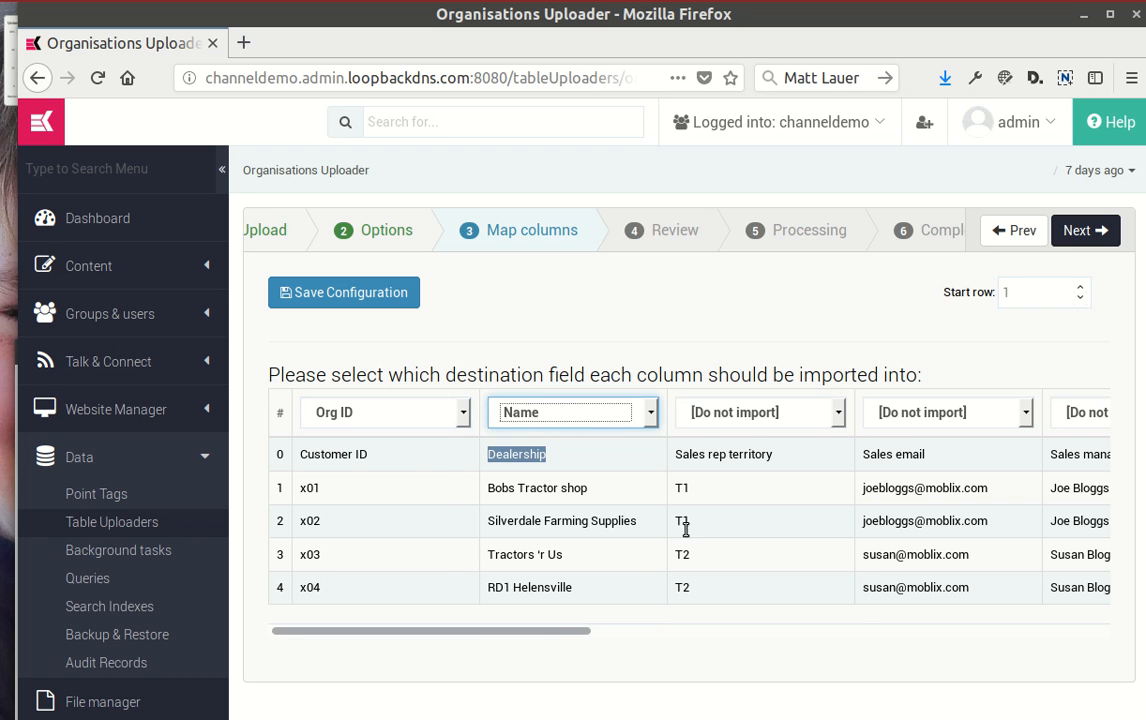
Map the Sales rep territory column to the Parent Org Id field.
drag(542, 632, 709, 641)
click(370, 450)
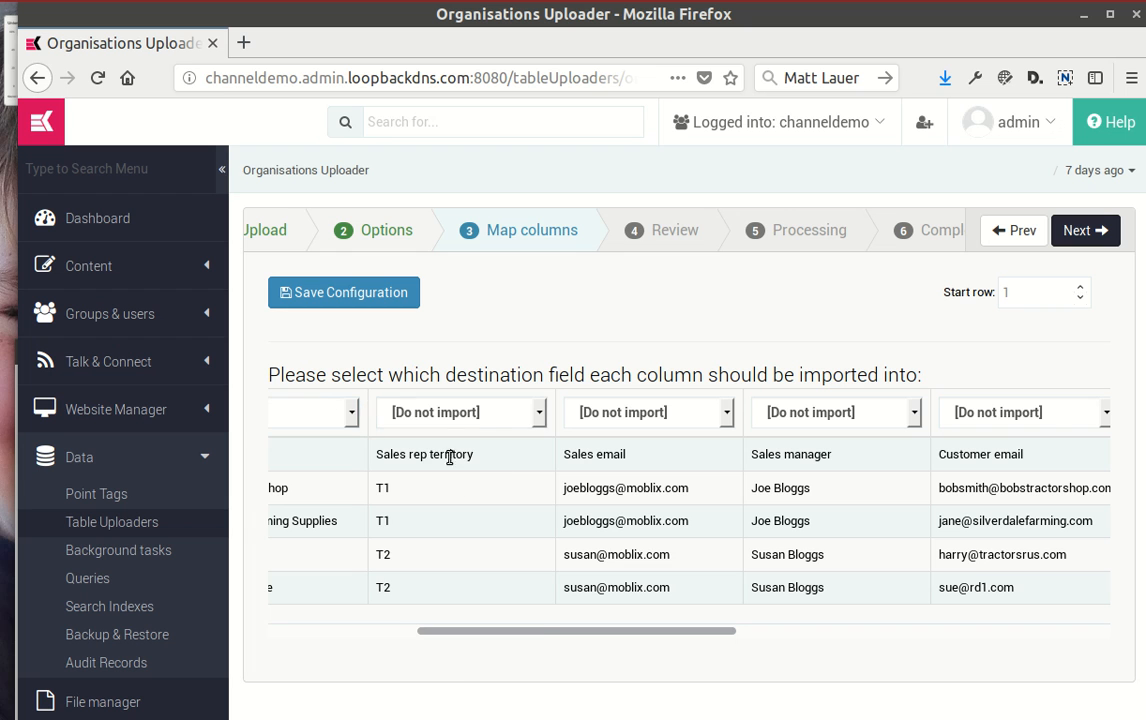
click(447, 411)
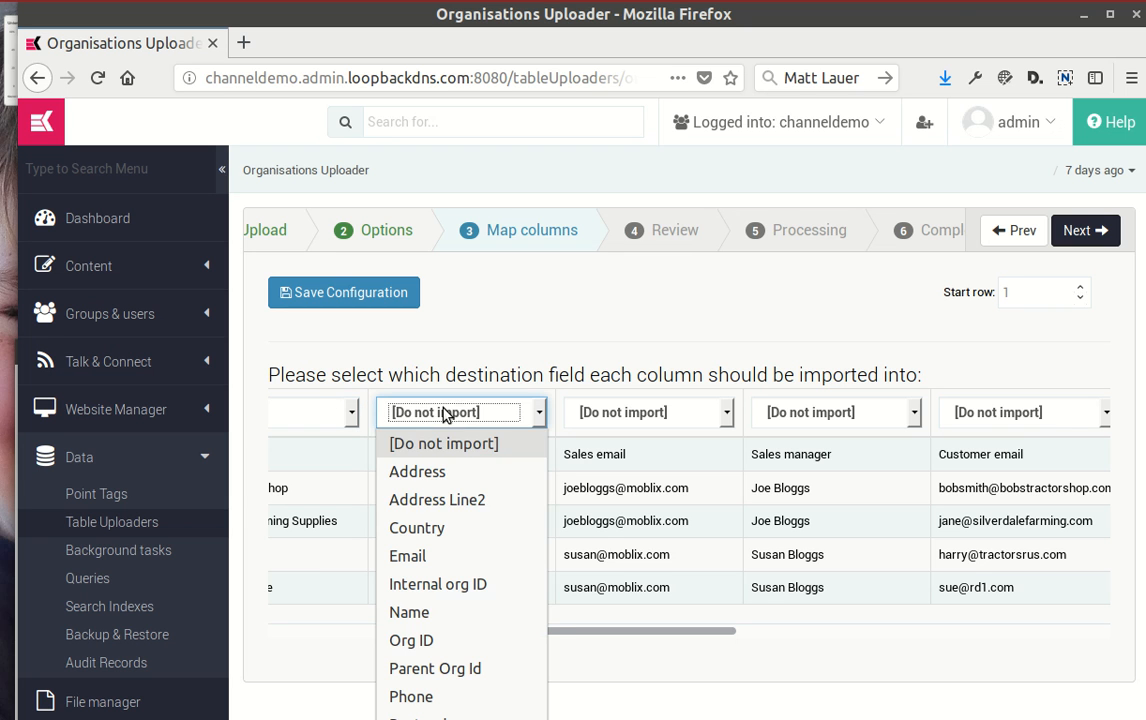
click(468, 675)
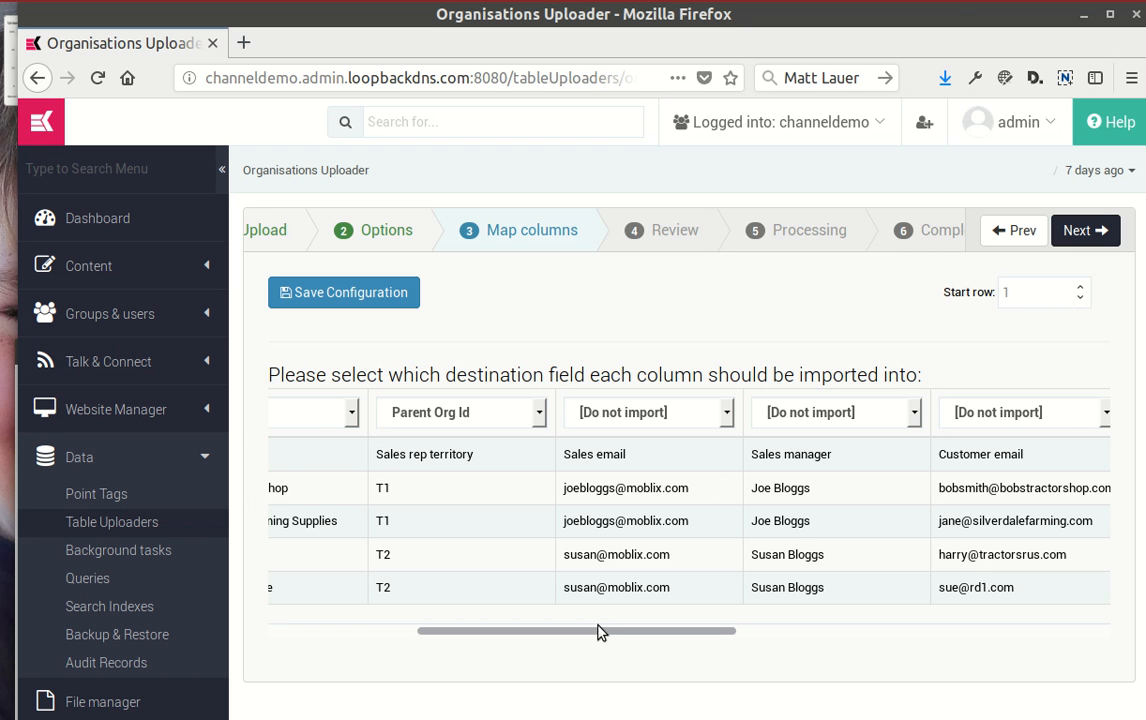
Map the Customer email column to the Email field.
scroll(605, 625, right, 5)
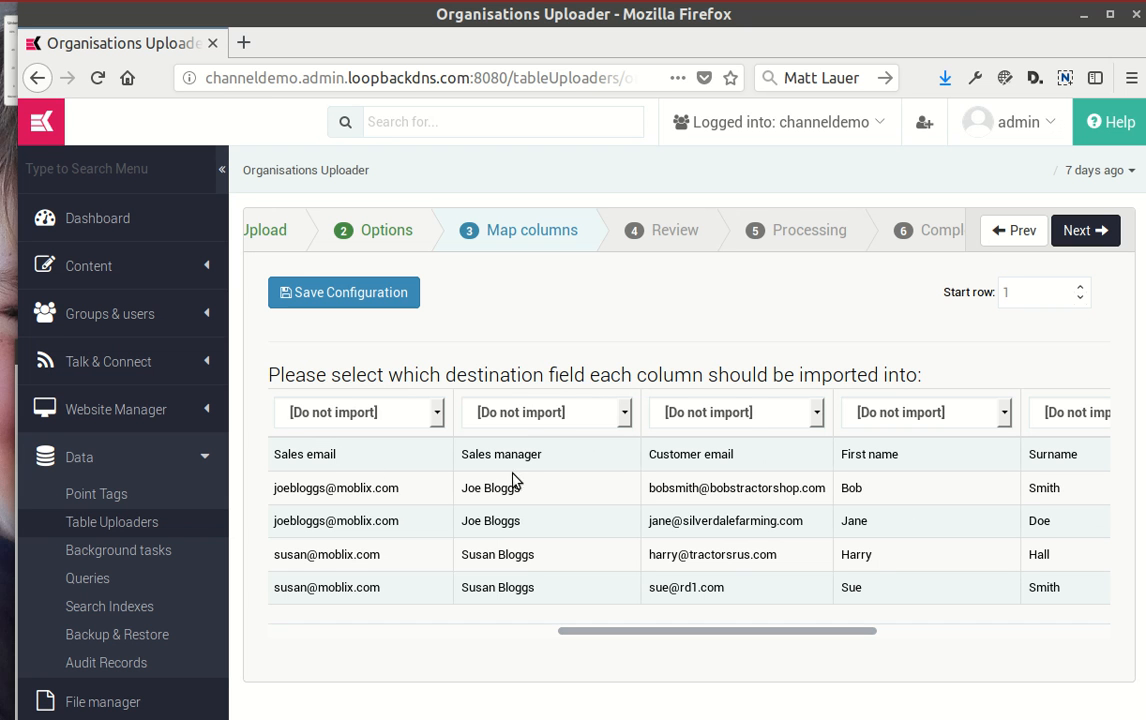
drag(755, 631, 918, 640)
click(425, 414)
click(383, 505)
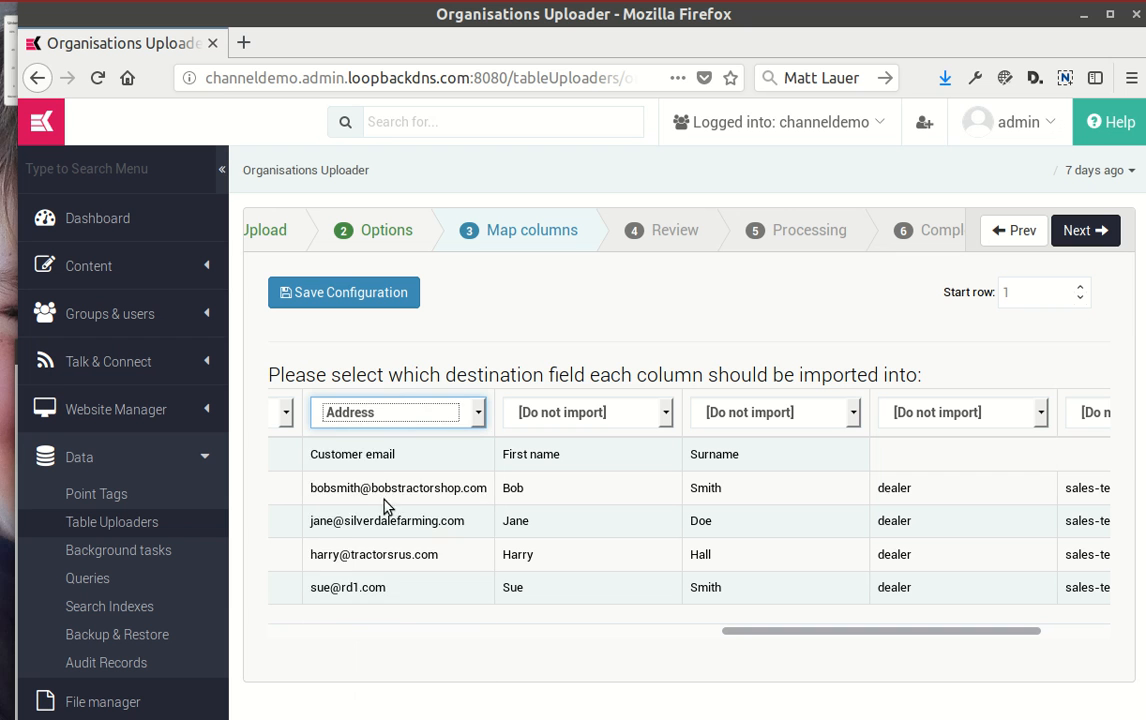
click(386, 418)
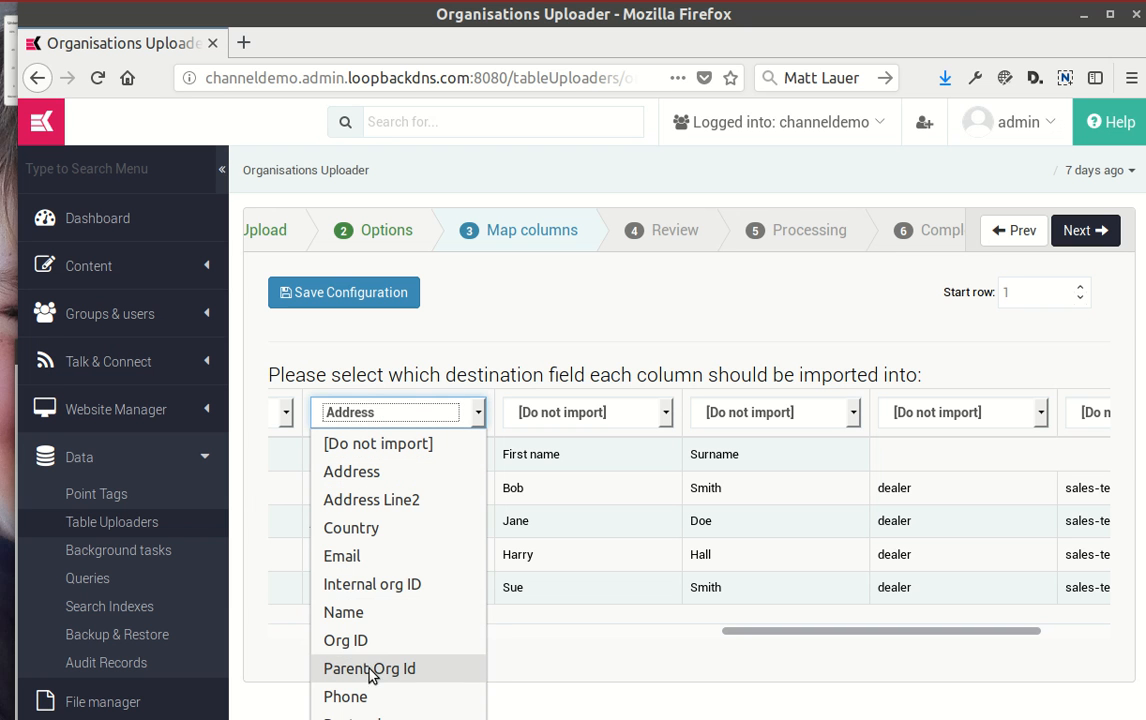
click(390, 558)
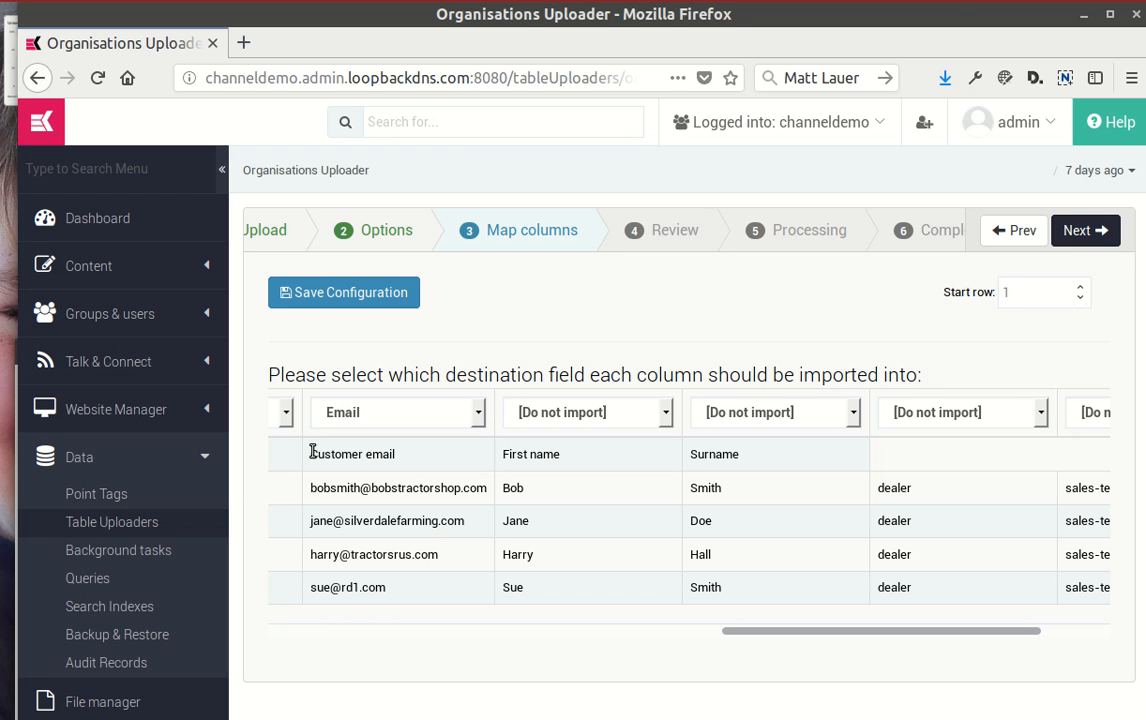
drag(339, 458, 333, 564)
click(372, 489)
Map the unnamed column containing "dealer" to the Type field.
drag(883, 636, 1018, 638)
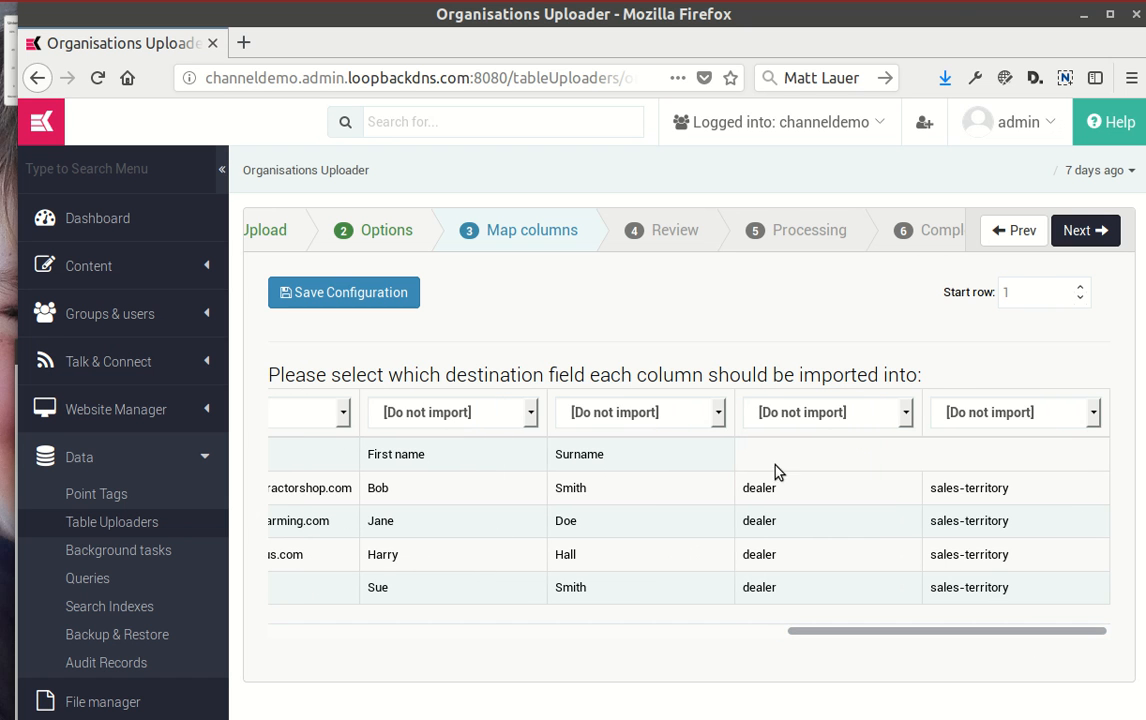
click(824, 414)
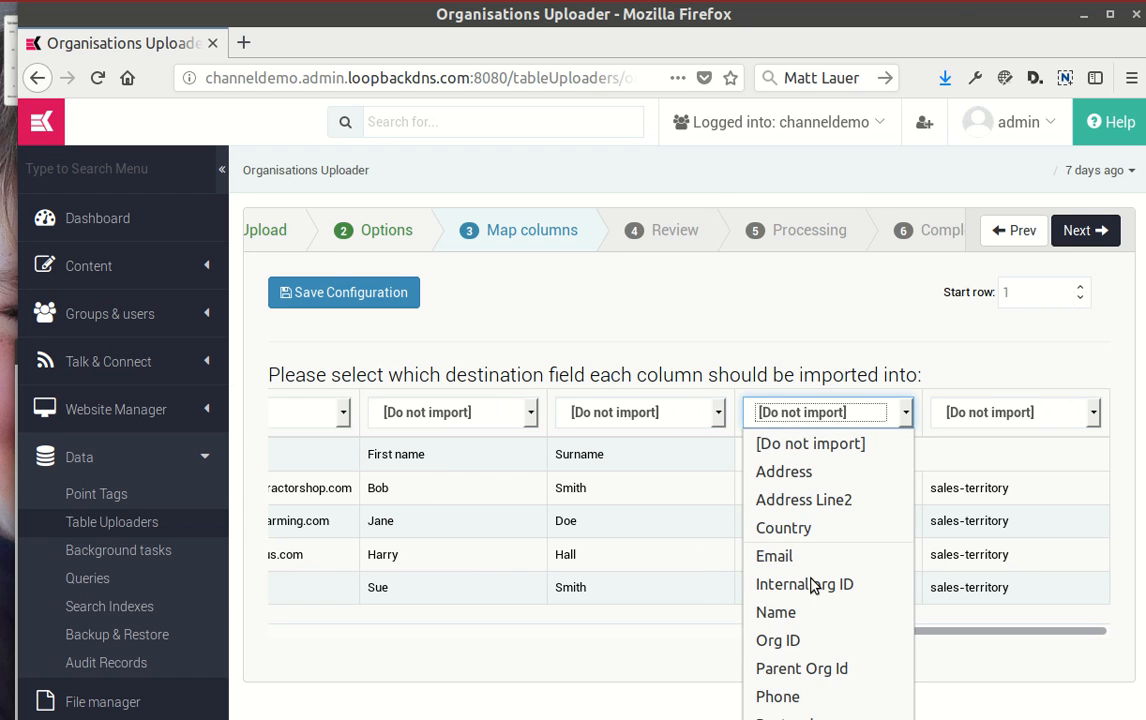
click(775, 718)
click(761, 470)
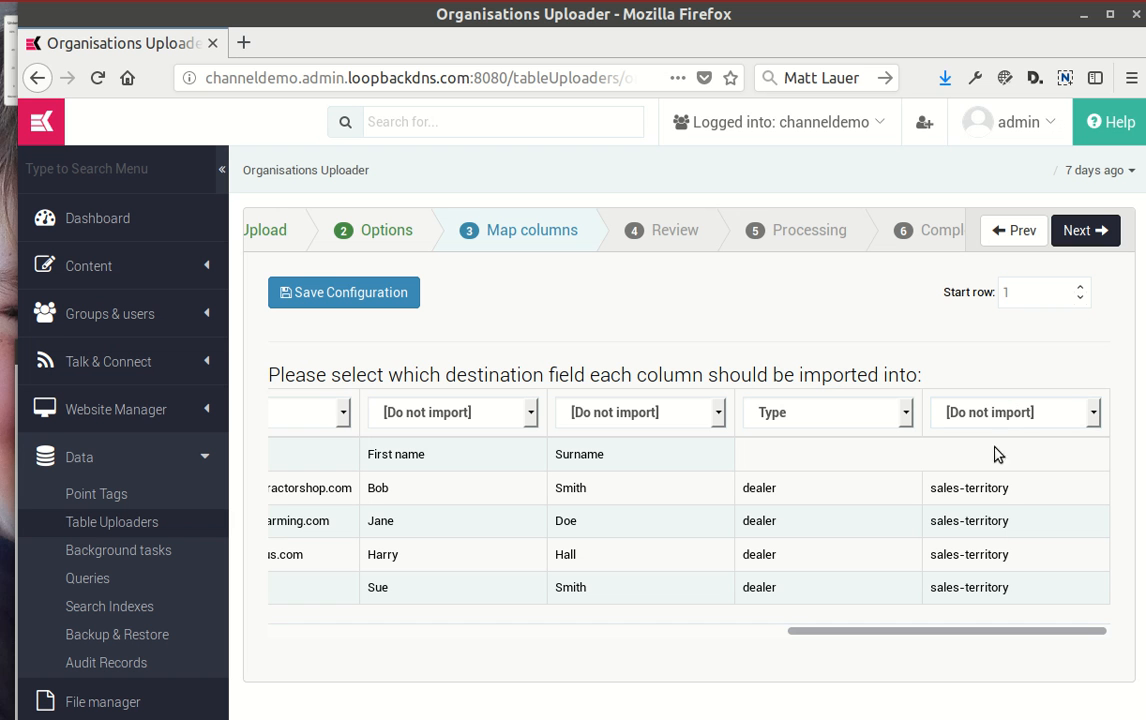
Check the mapped columns and run the dealer import through review and processing to the completion summary.
drag(998, 628, 340, 610)
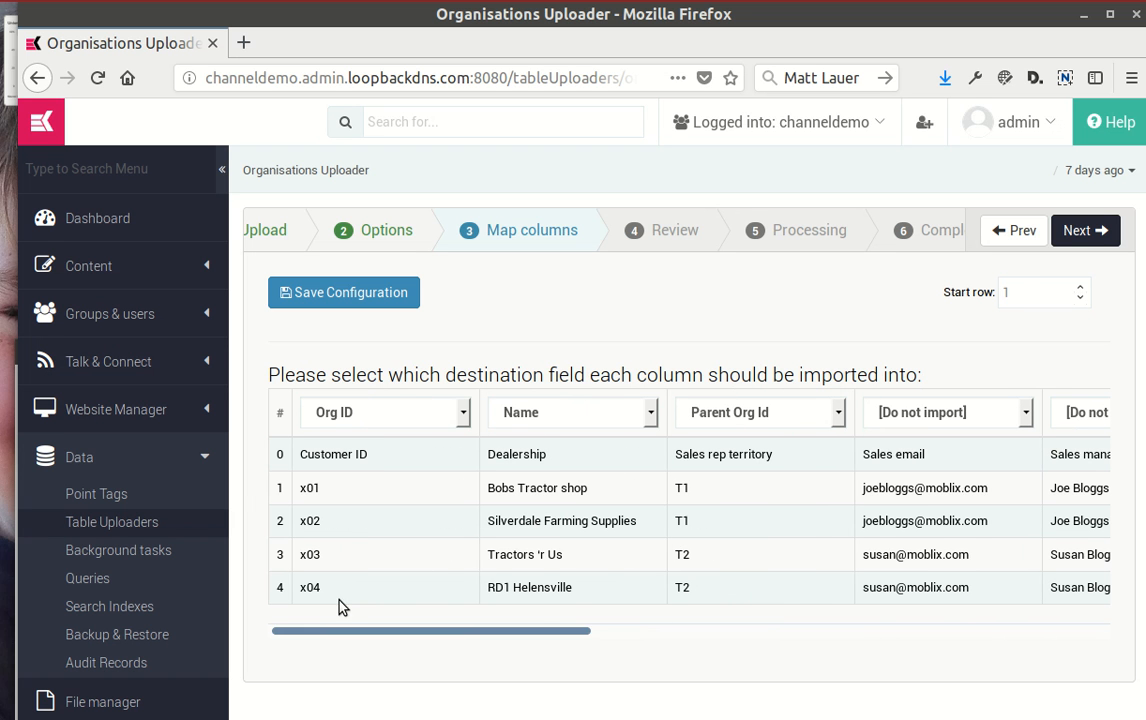
click(1080, 232)
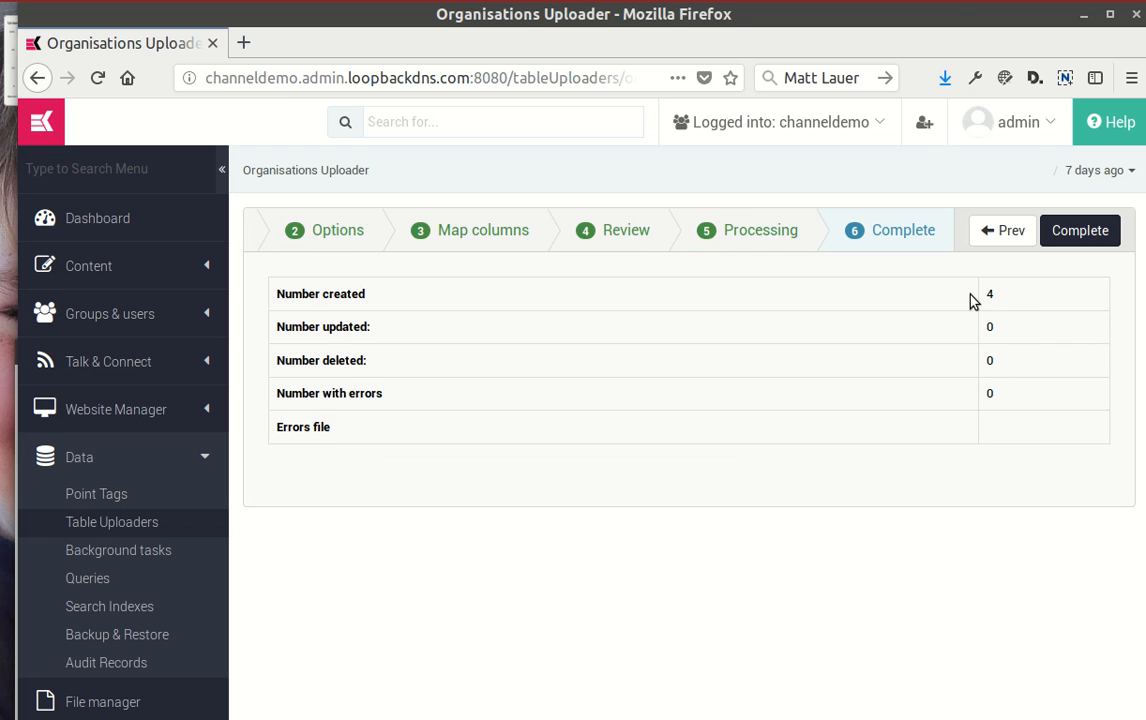
click(1016, 294)
Open the Organisations page and check the type and parent path of the imported dealers and sales territories.
click(110, 313)
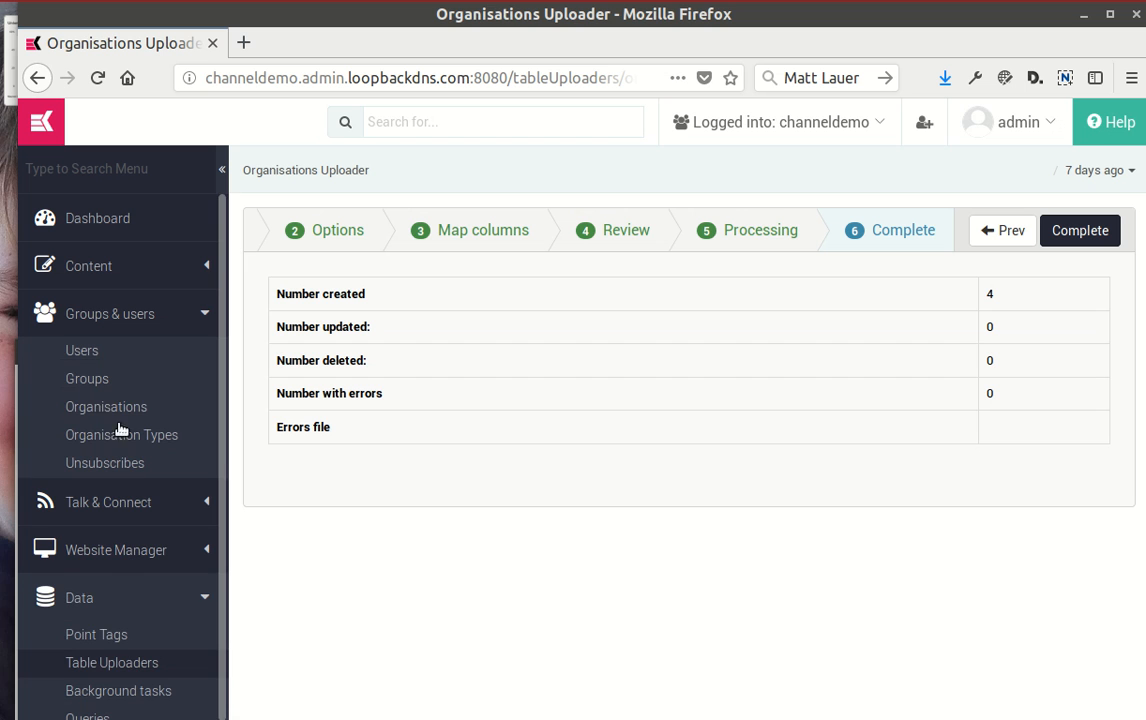
click(100, 407)
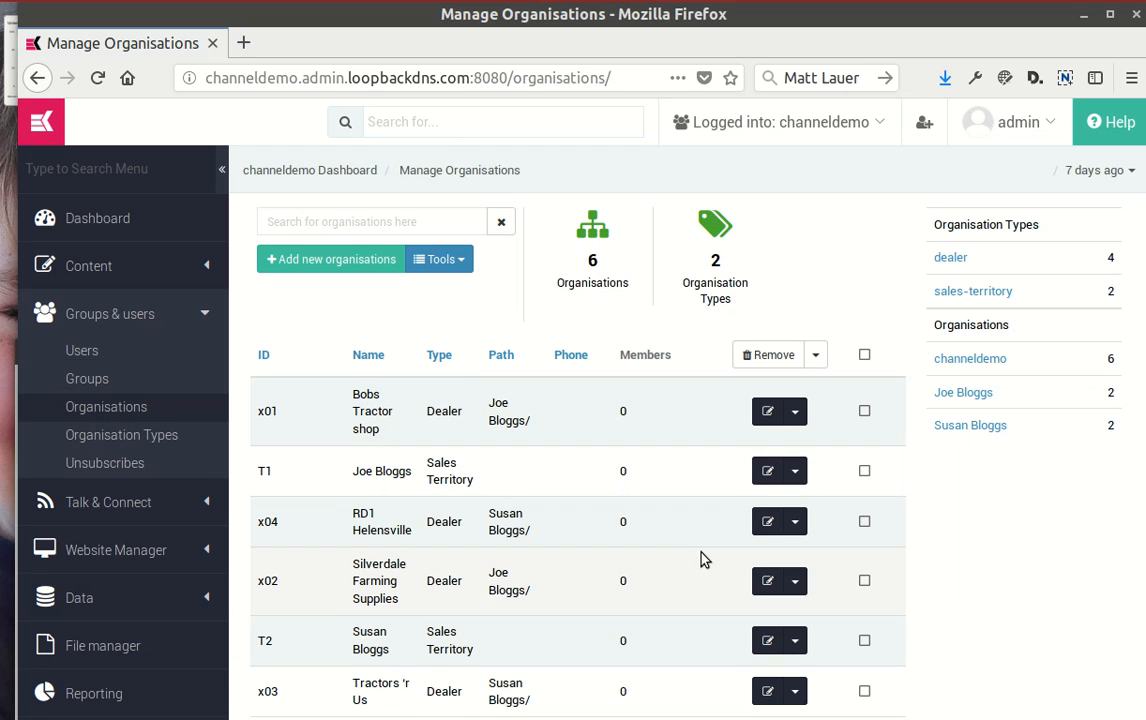
drag(283, 410, 530, 440)
click(478, 402)
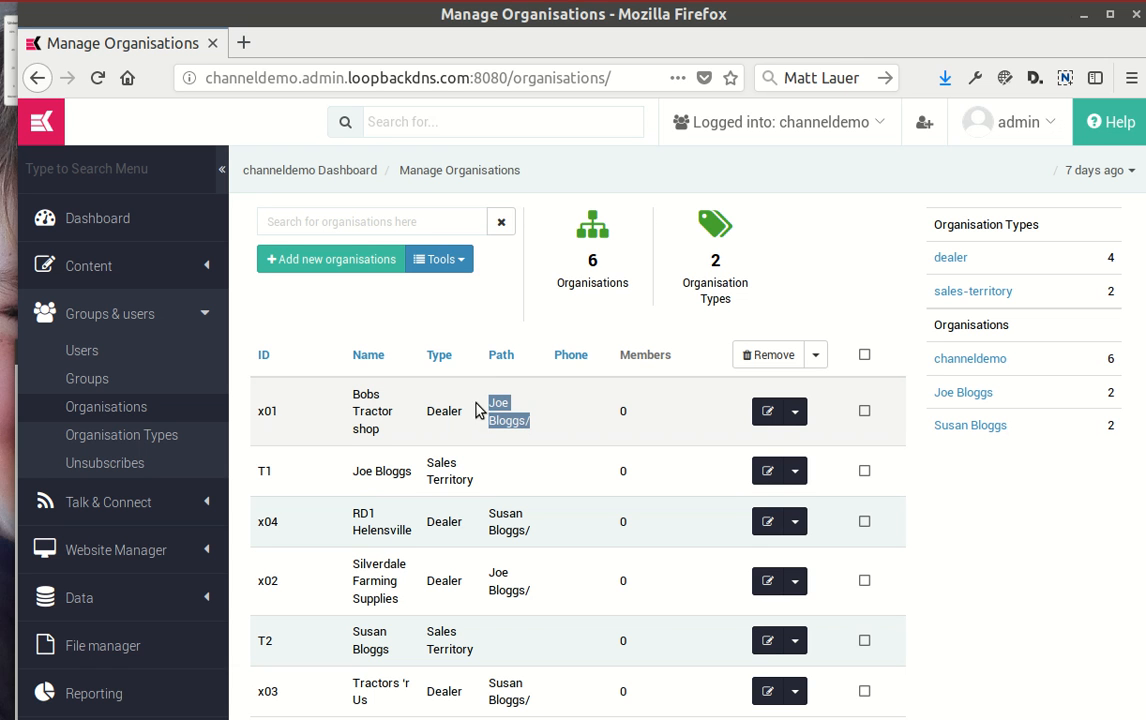
click(484, 410)
drag(490, 410, 519, 422)
click(450, 463)
drag(258, 470, 438, 476)
click(438, 476)
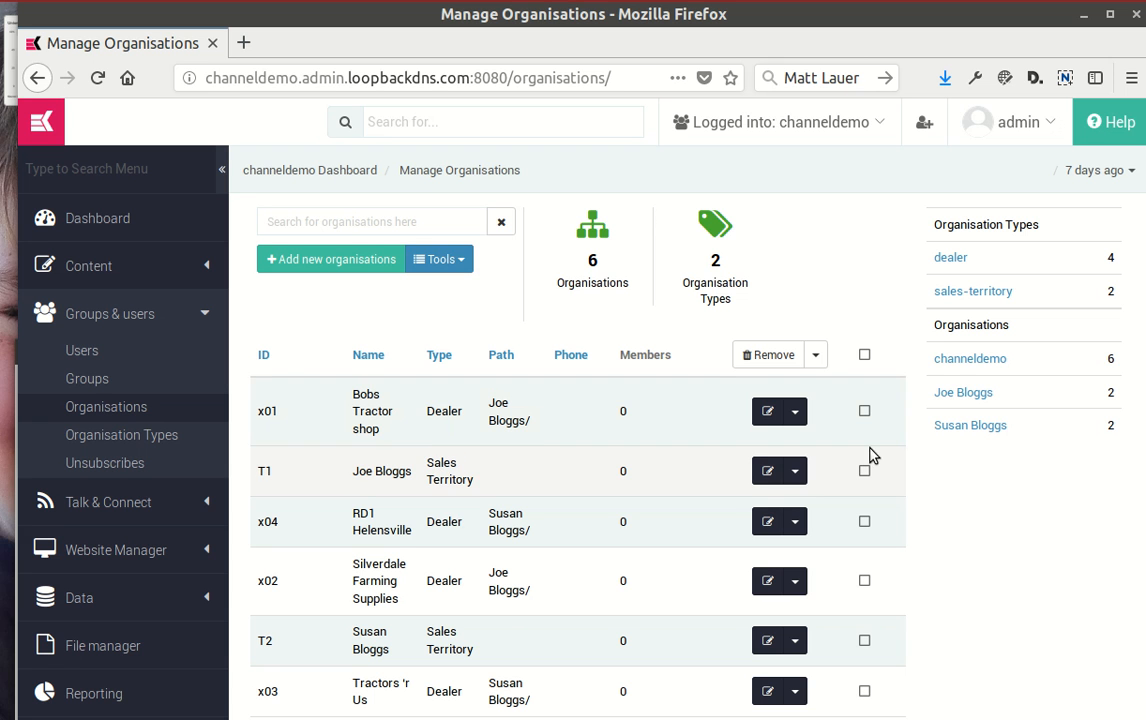
Filter the organisations by the dealer type, the sales-territory type and the T1 territory in turn, returning to the full list each time.
click(955, 260)
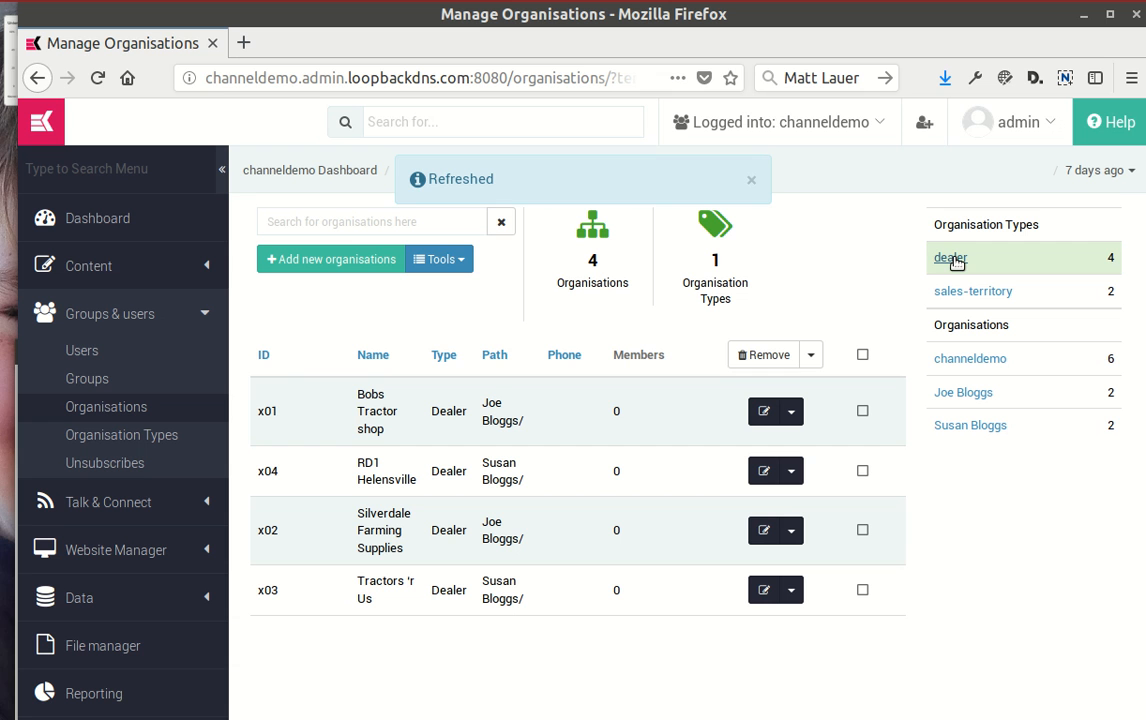
click(957, 259)
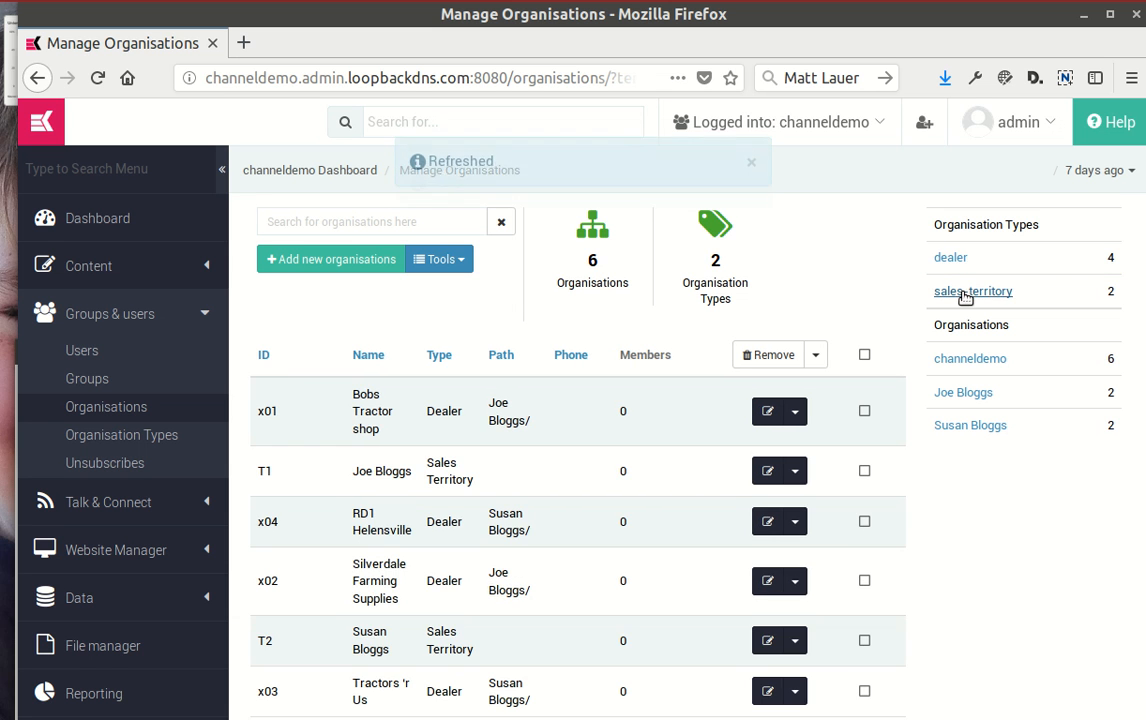
click(965, 292)
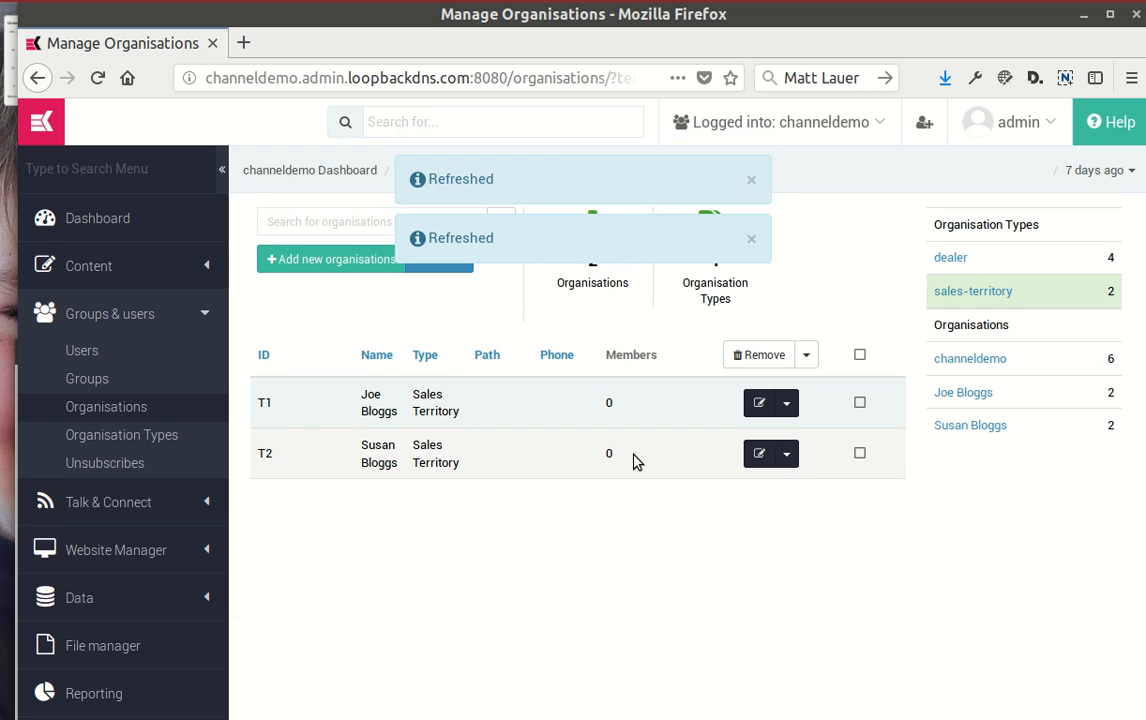
click(996, 291)
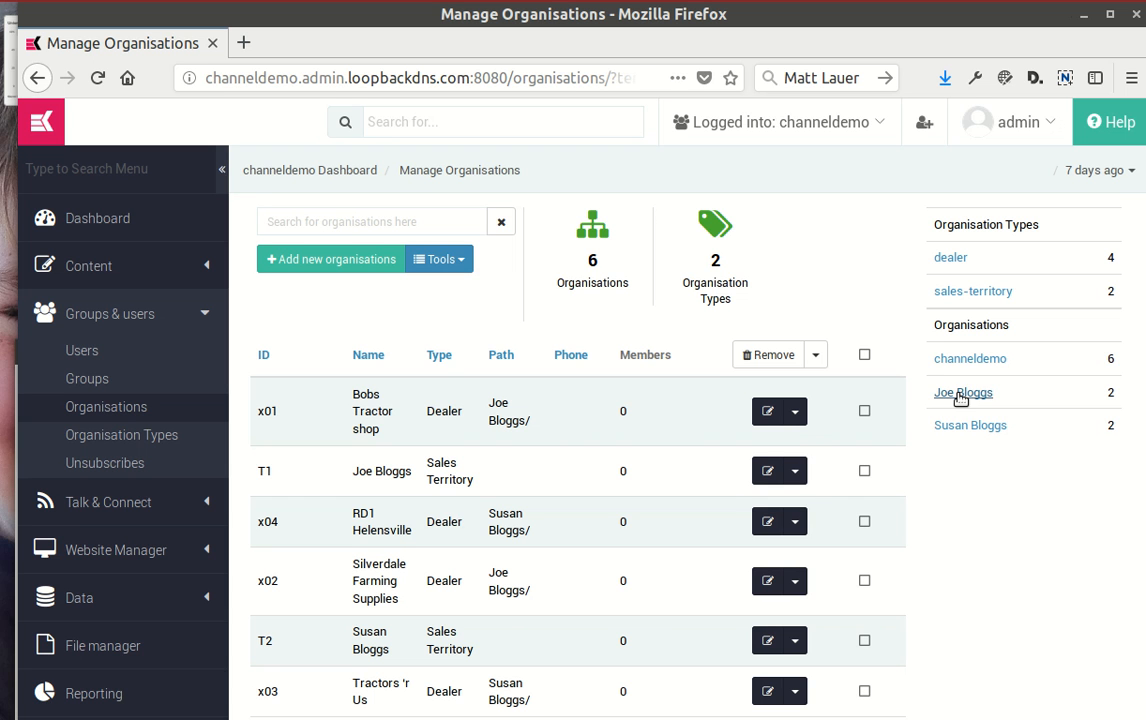
click(960, 396)
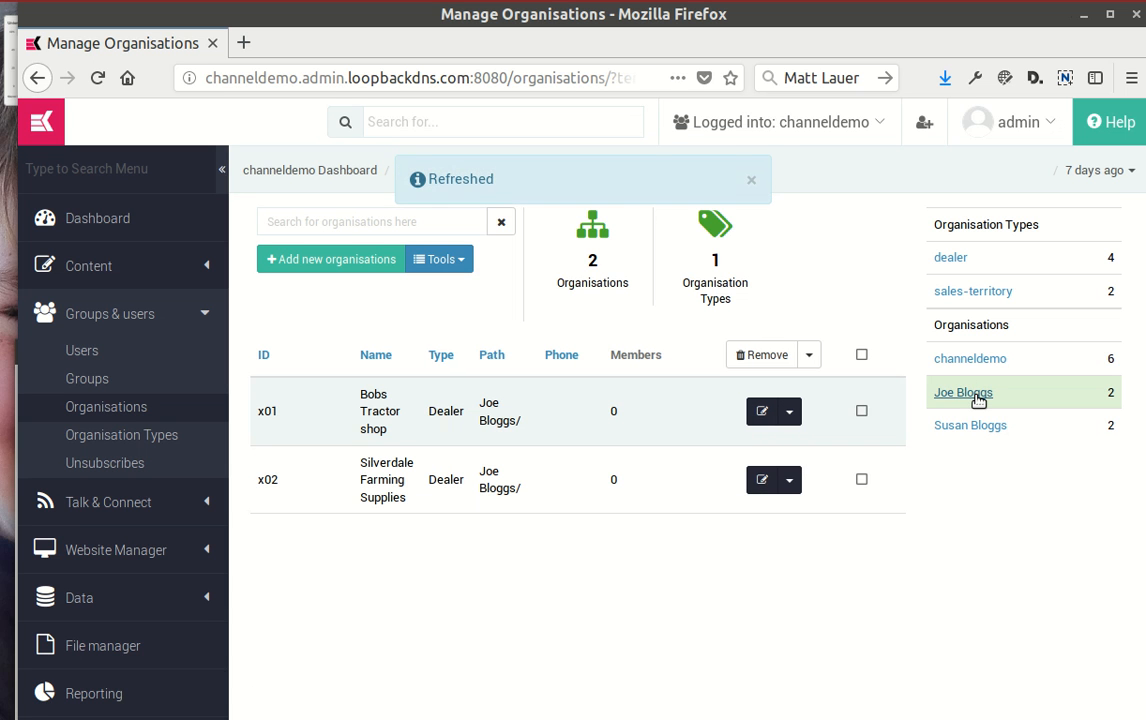
click(977, 360)
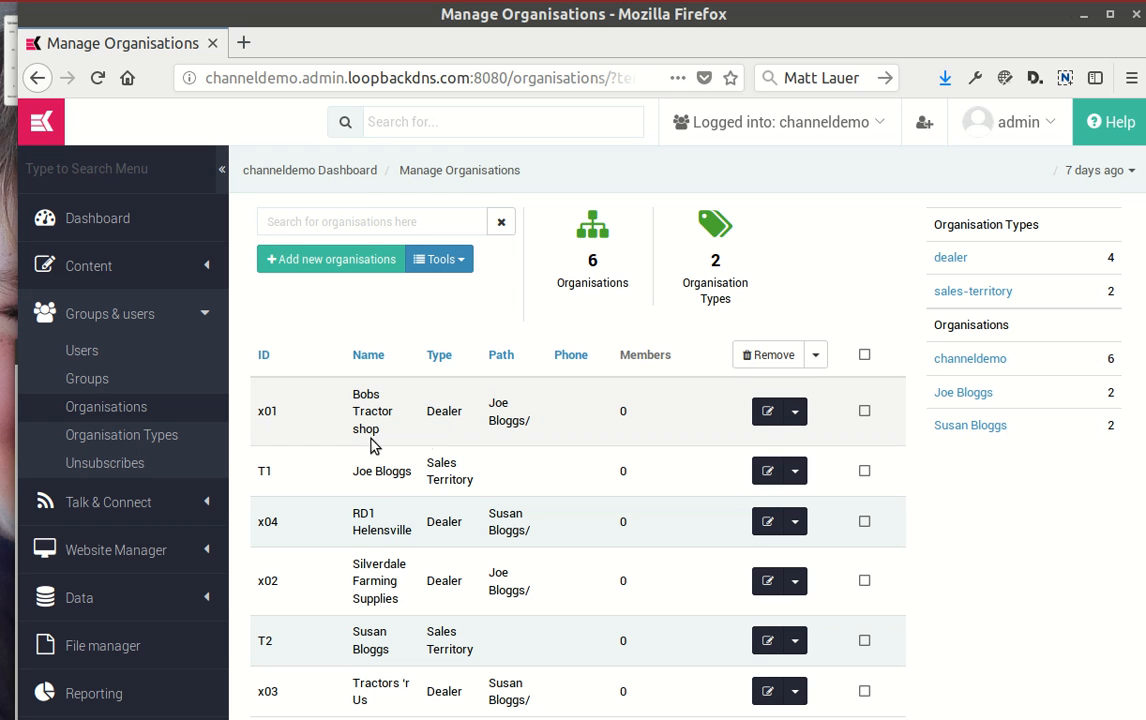
Open the Users page, start the Import & remove users wizard, and upload channel-demo.xlsx.
click(80, 350)
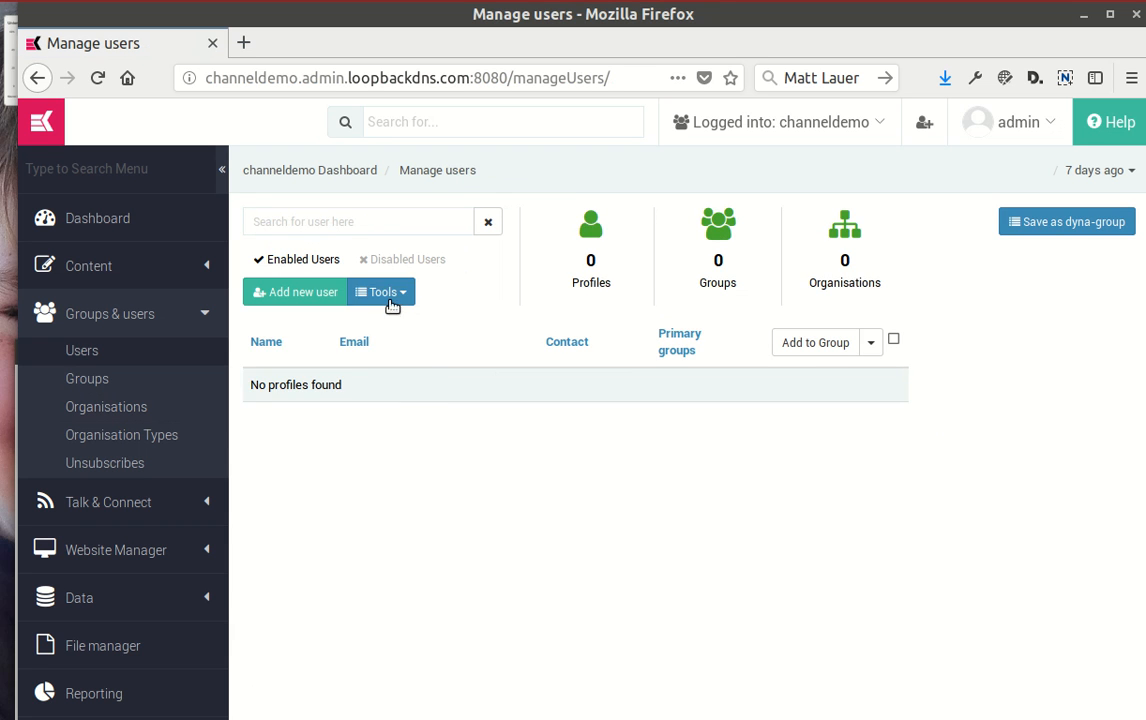
click(390, 291)
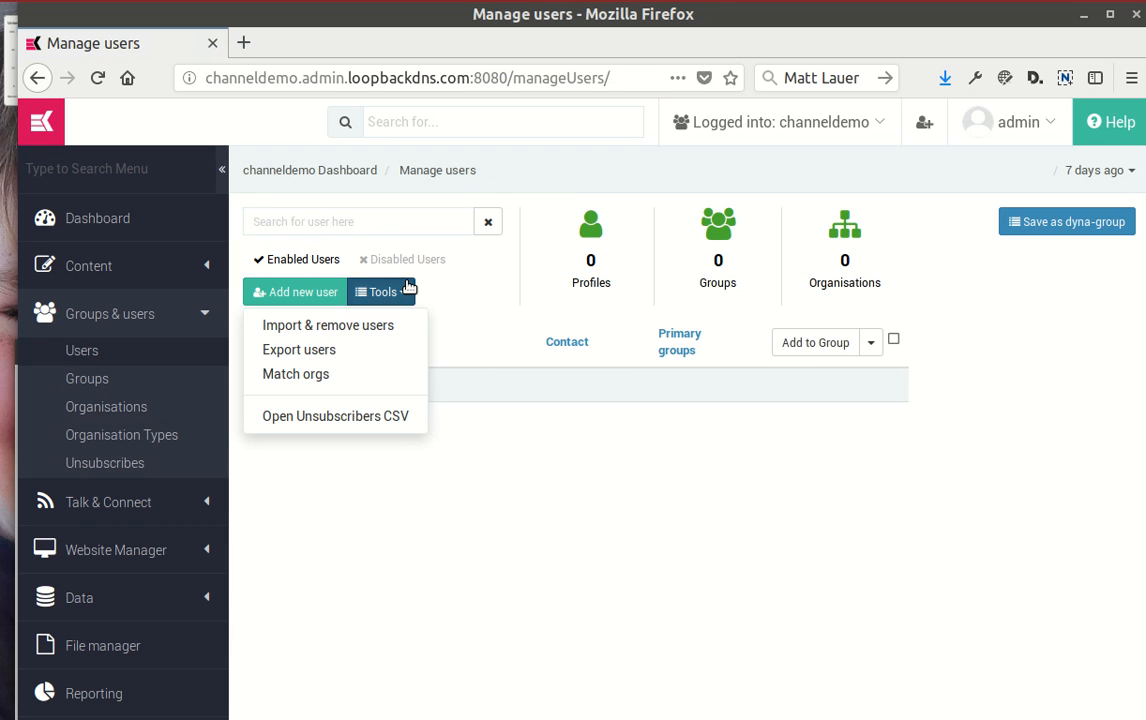
click(338, 326)
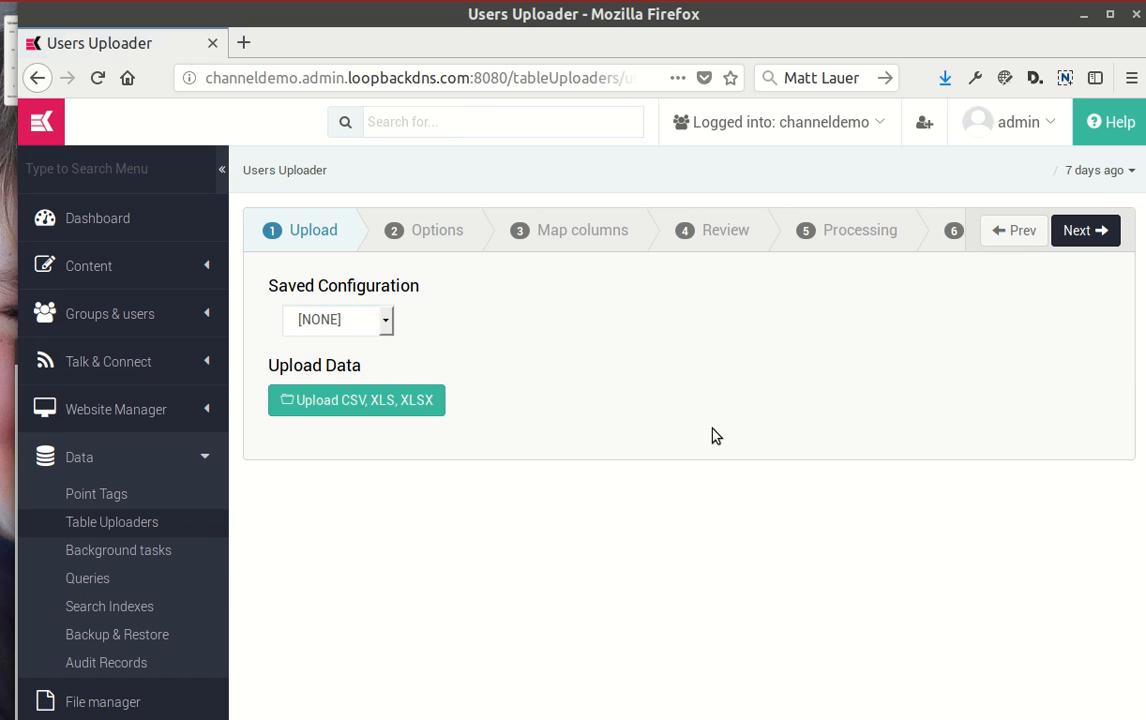
click(374, 400)
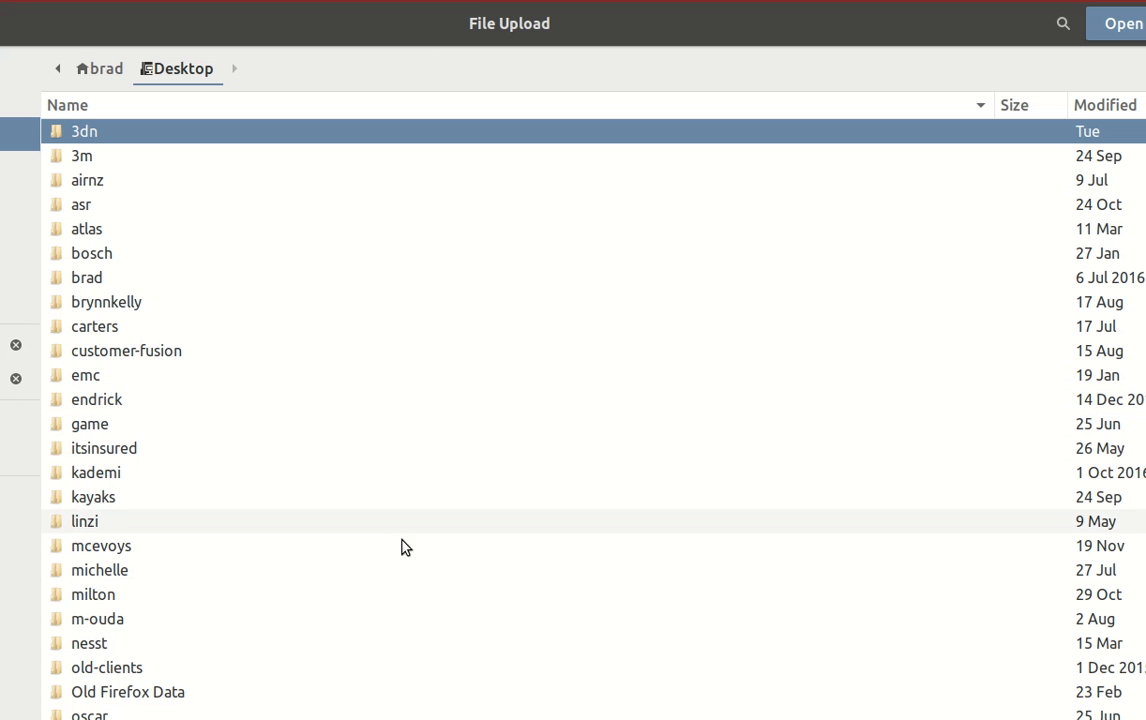
scroll(391, 500, down, 5)
click(130, 701)
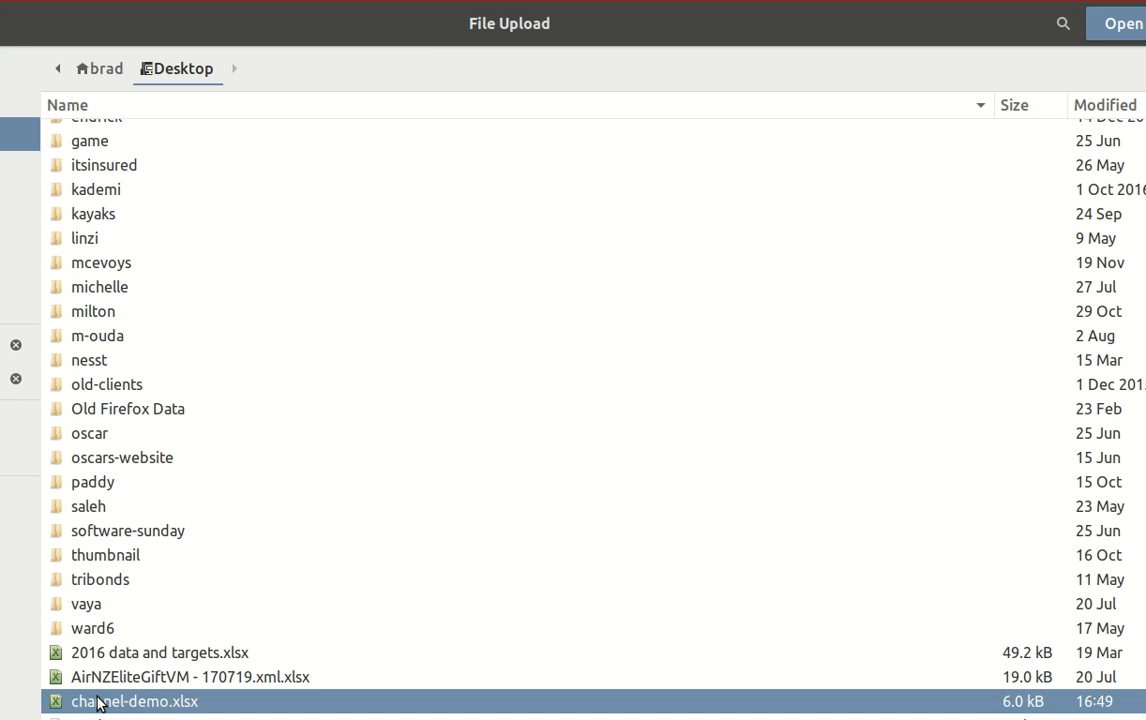
double_click(100, 700)
Set the default group to Sales Manager and continue to column mapping.
click(489, 343)
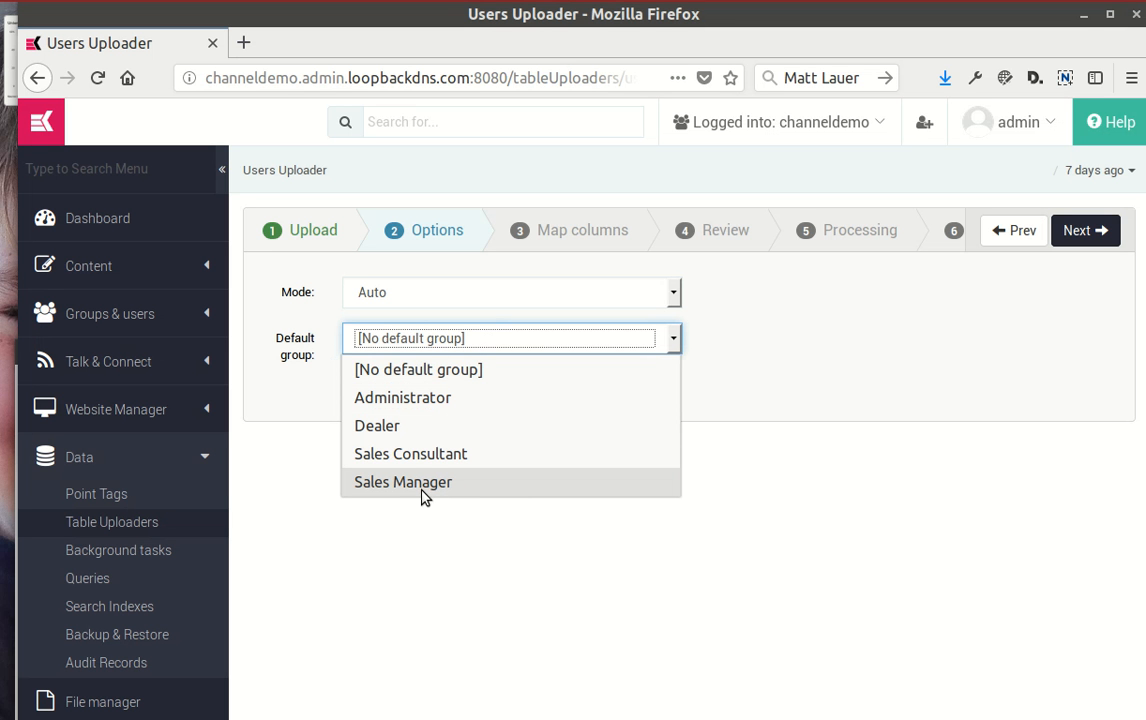
click(377, 484)
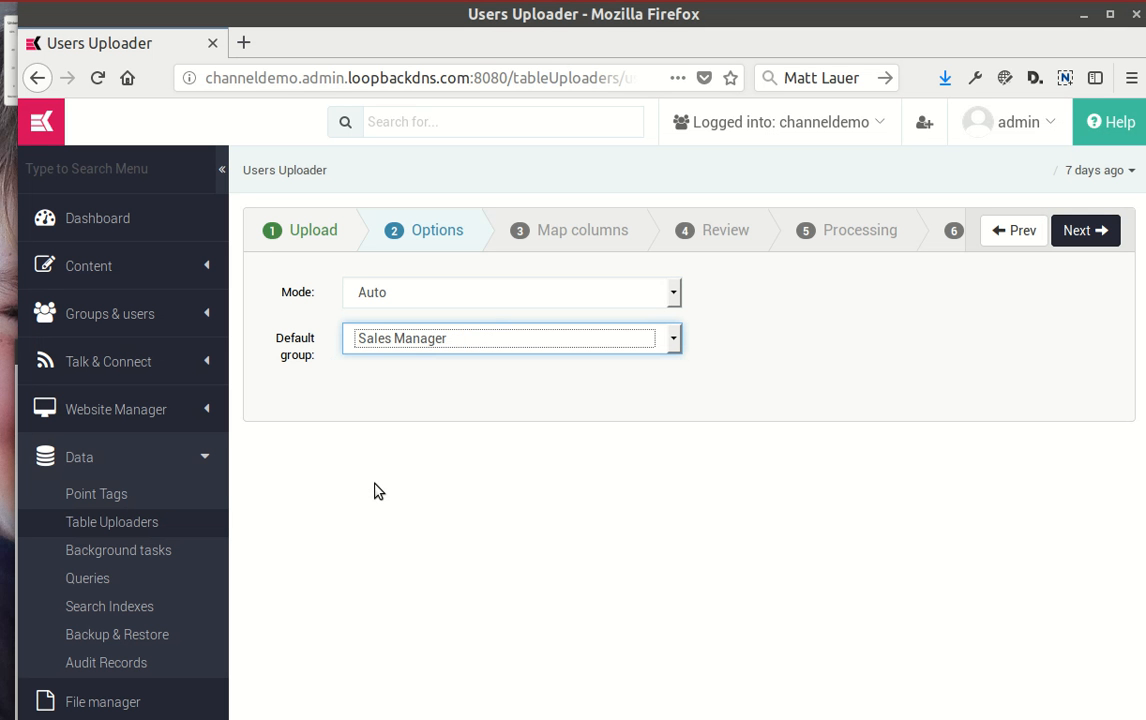
click(417, 338)
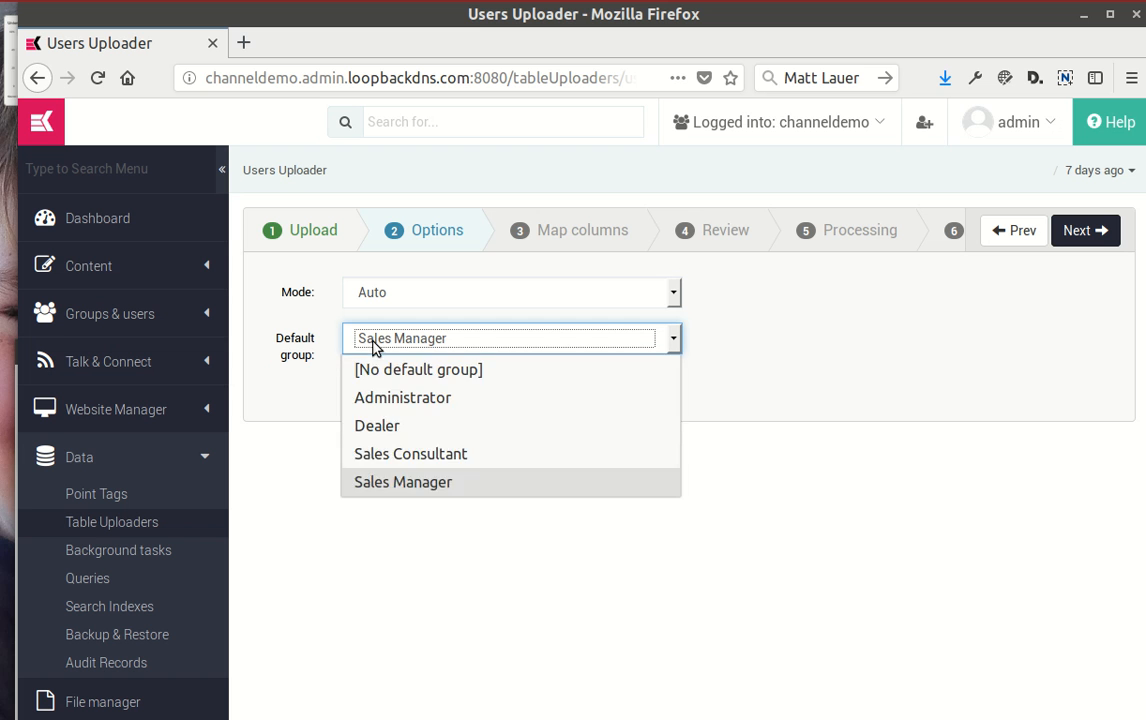
click(417, 489)
click(1087, 232)
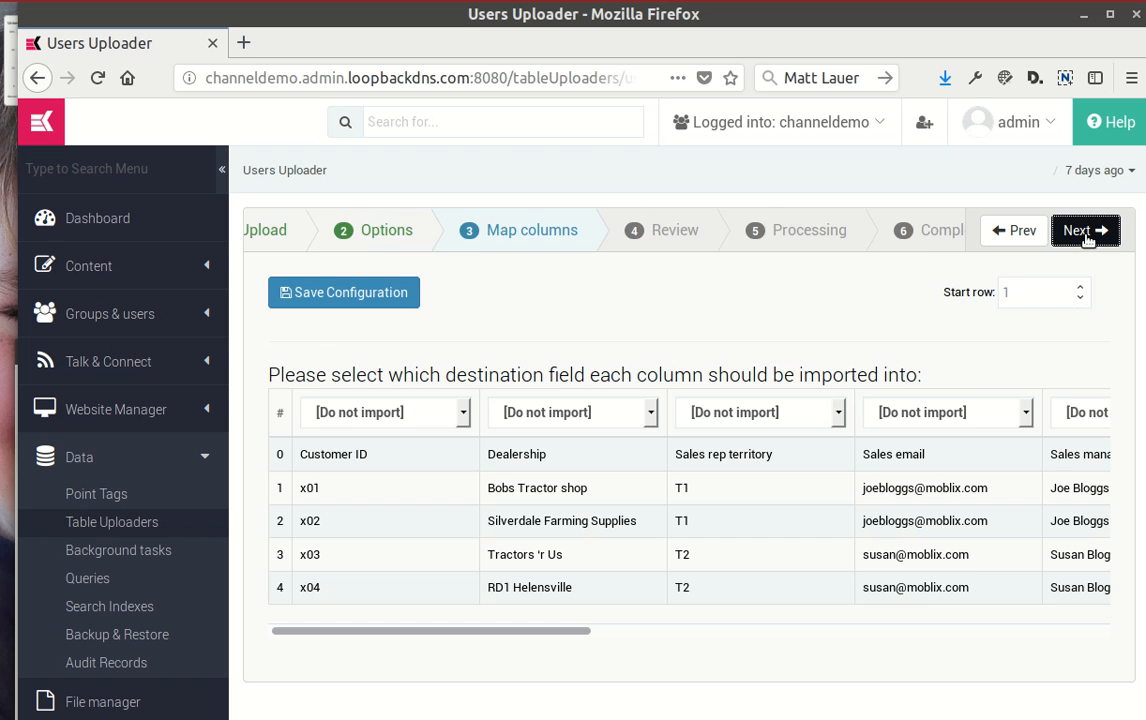
Map the Sales email column to the Email field.
drag(511, 636, 672, 630)
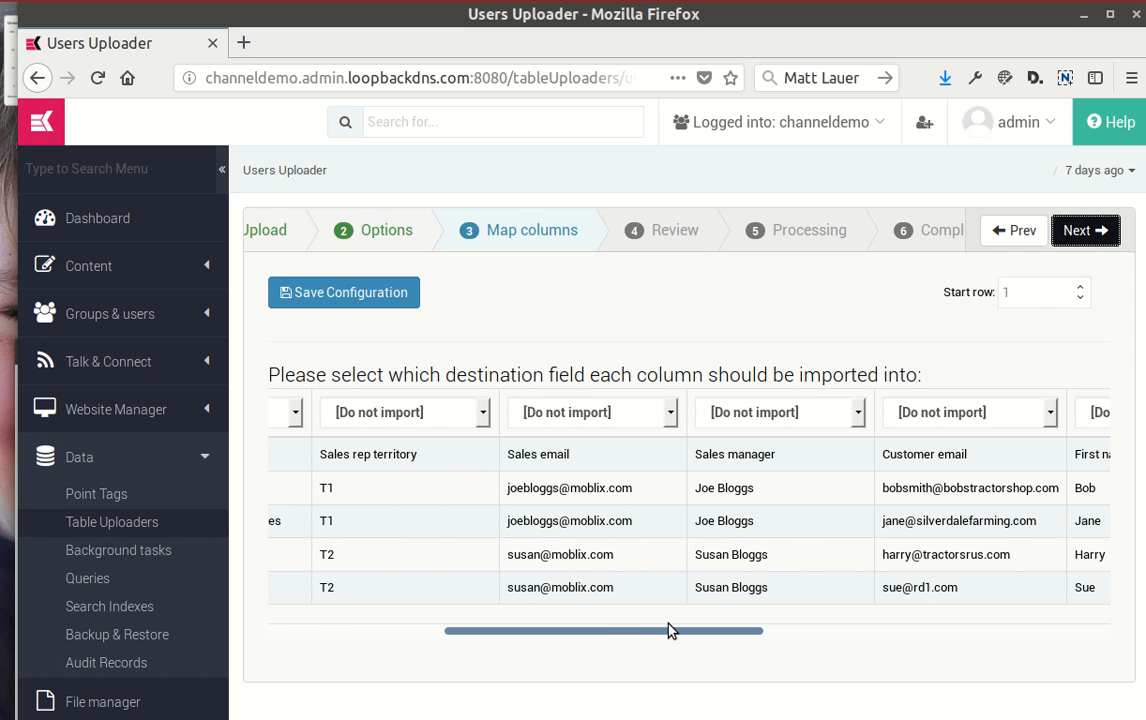
click(551, 407)
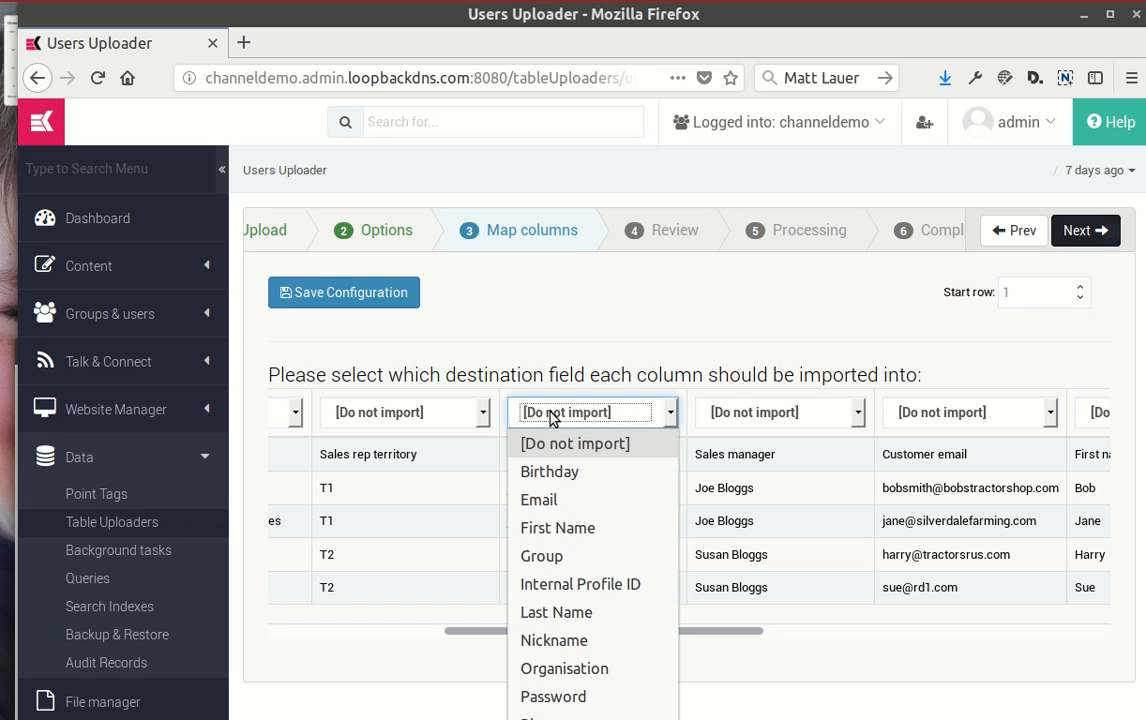
click(548, 499)
click(554, 472)
Map the Sales manager column to Whole name and the Sales rep territory column to Organisation.
drag(722, 454, 742, 584)
click(717, 484)
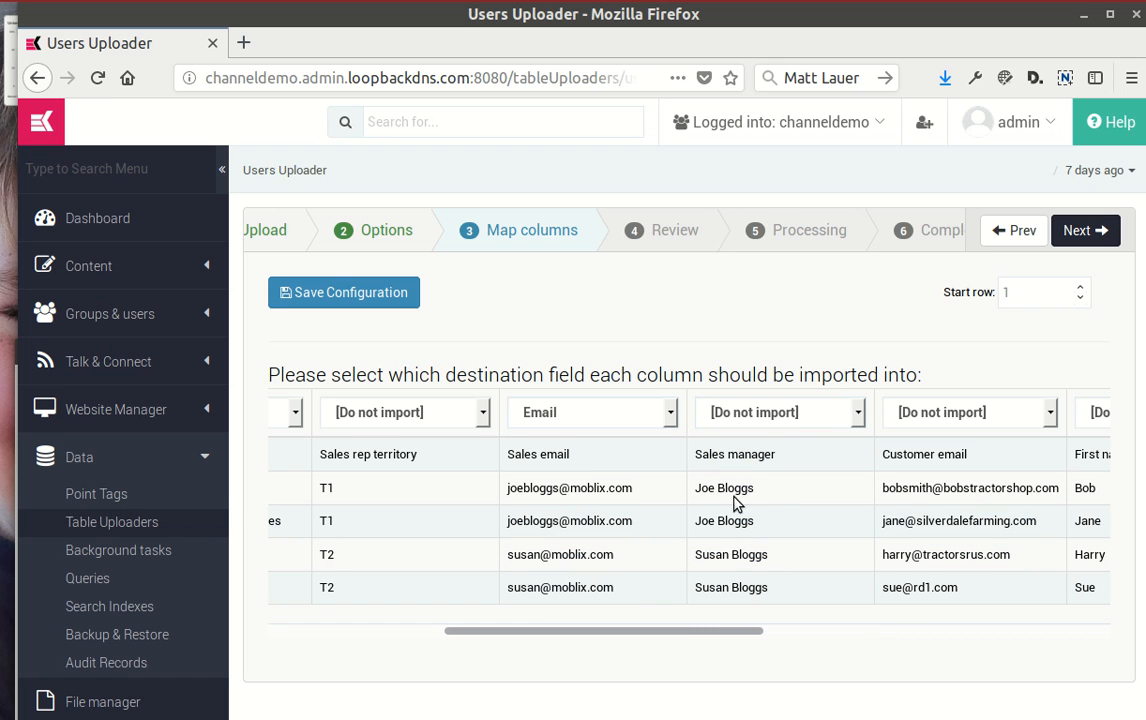
click(762, 413)
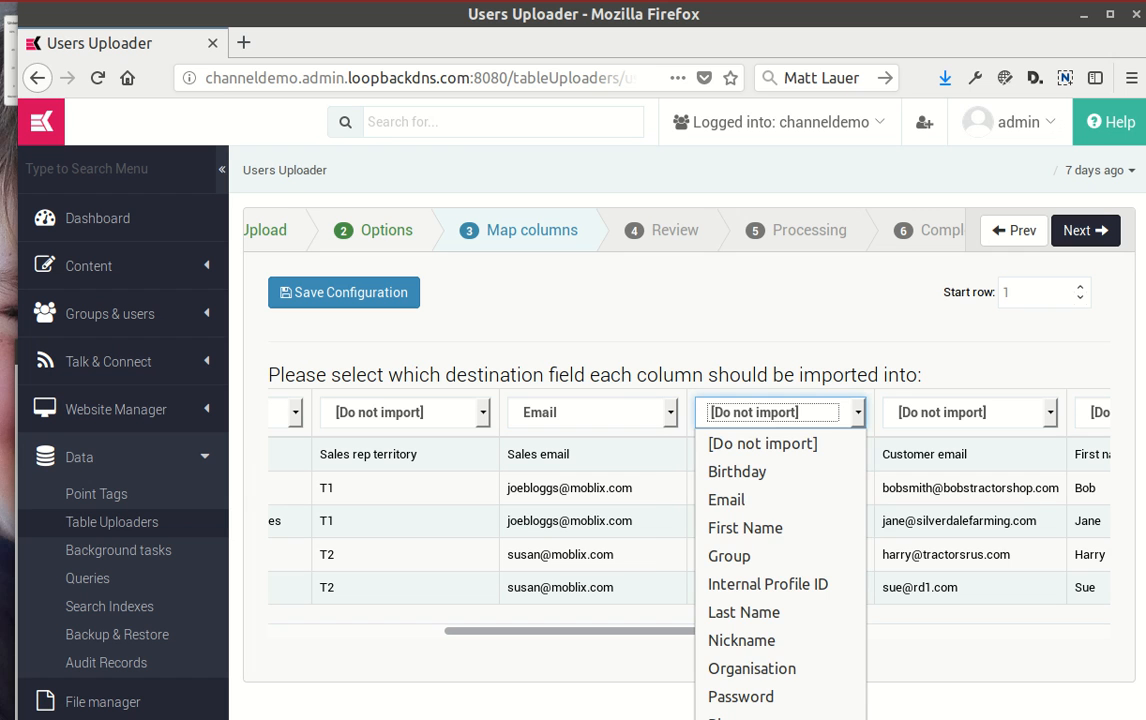
click(747, 719)
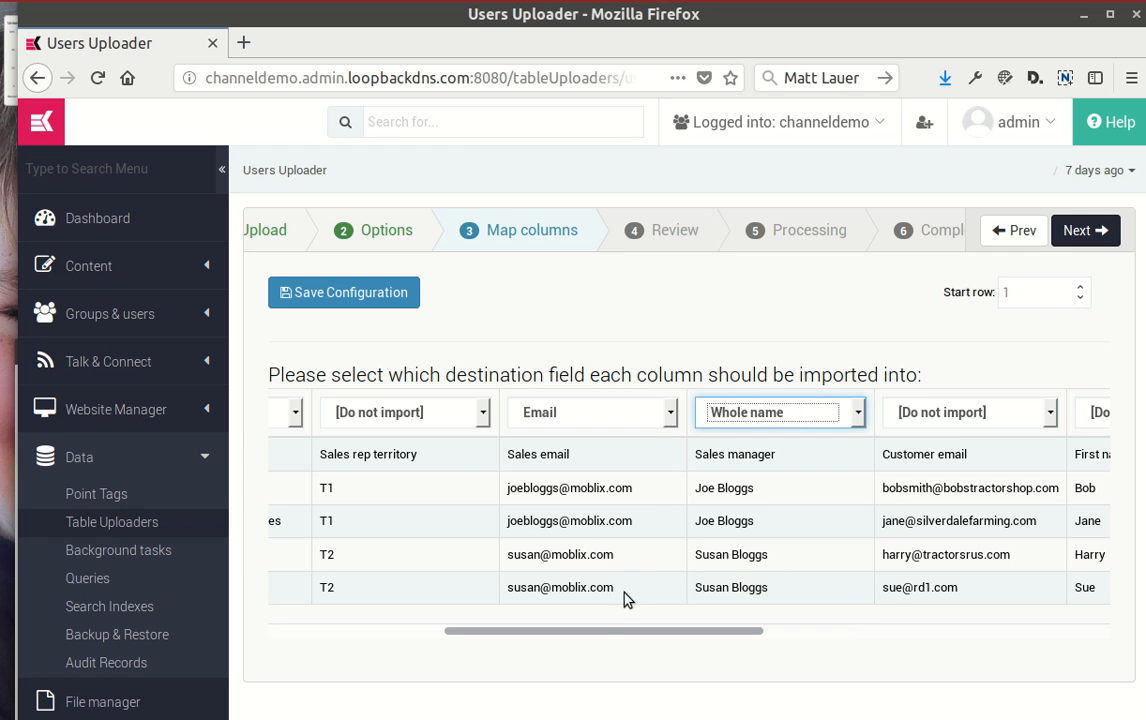
click(432, 418)
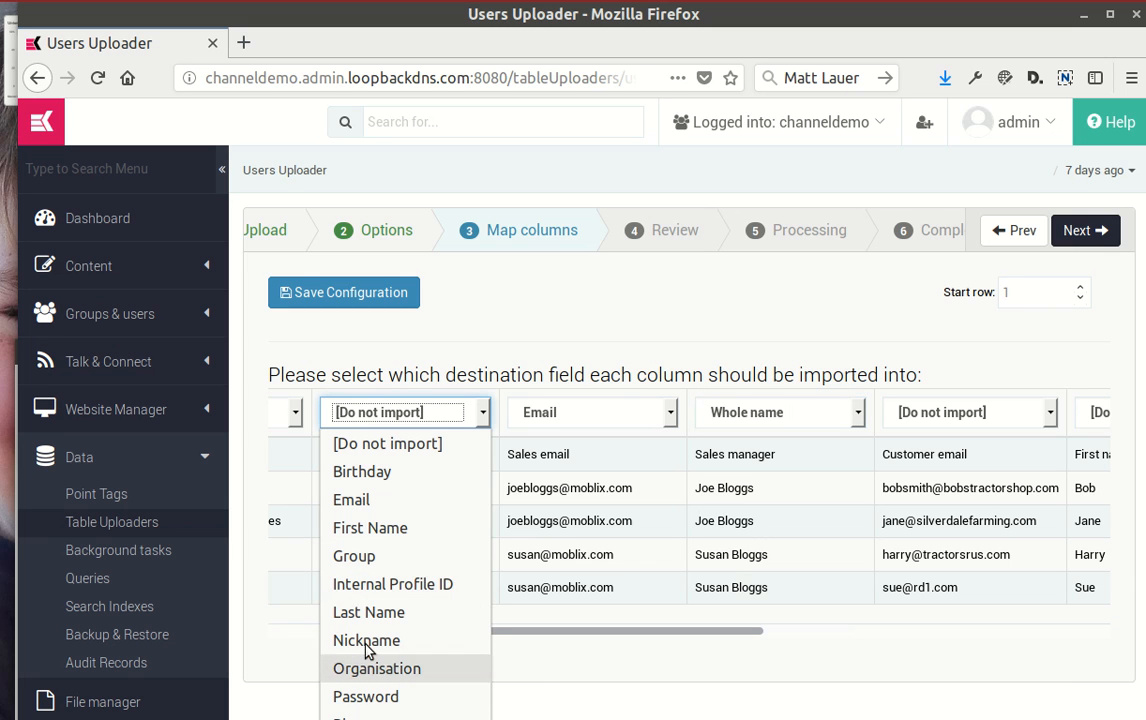
click(380, 668)
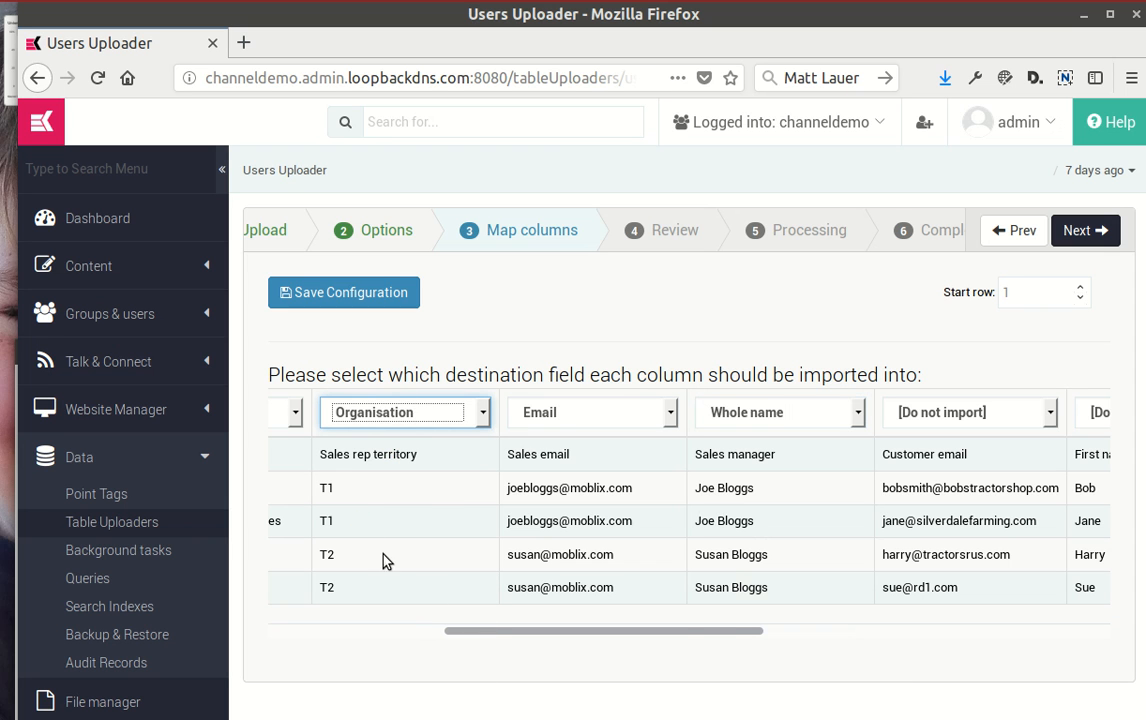
Check the column mappings, continue to the review, run the sales manager import and complete the wizard.
drag(692, 631, 972, 629)
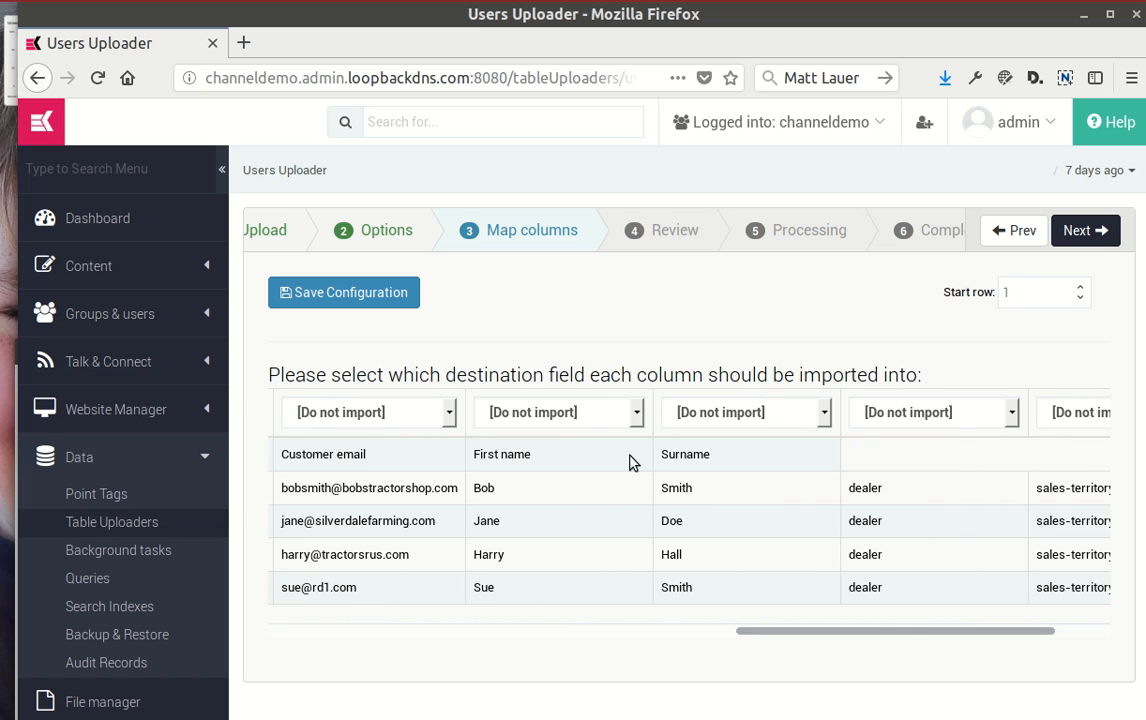
drag(900, 629, 322, 609)
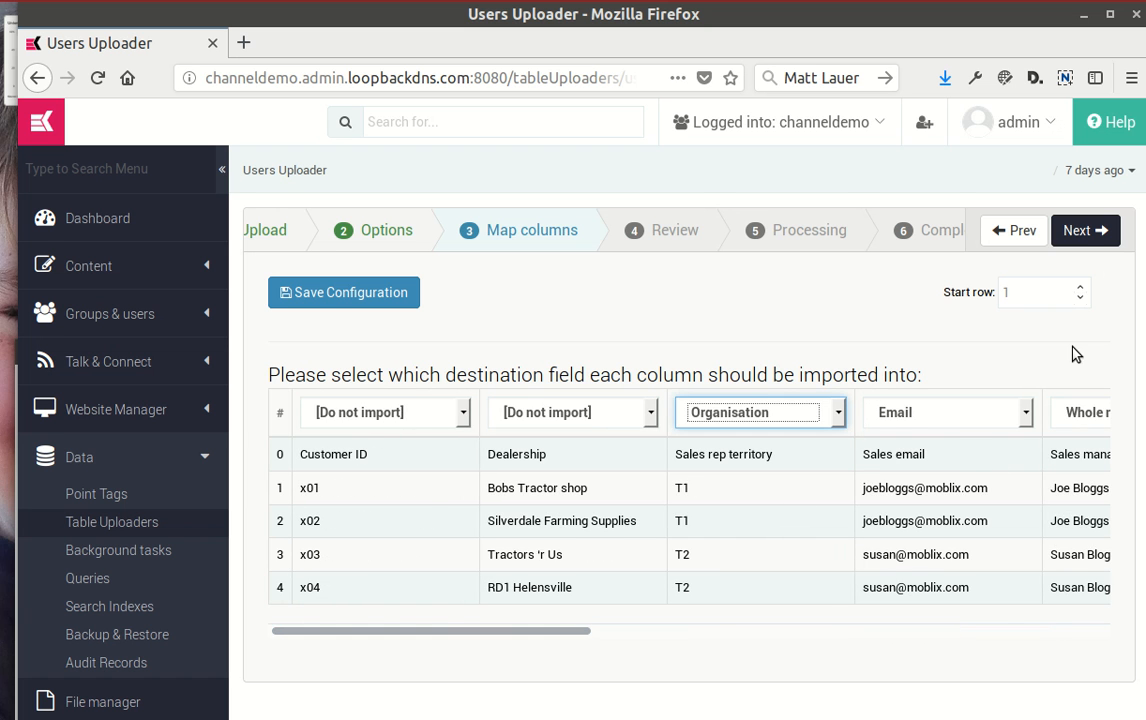
click(1085, 231)
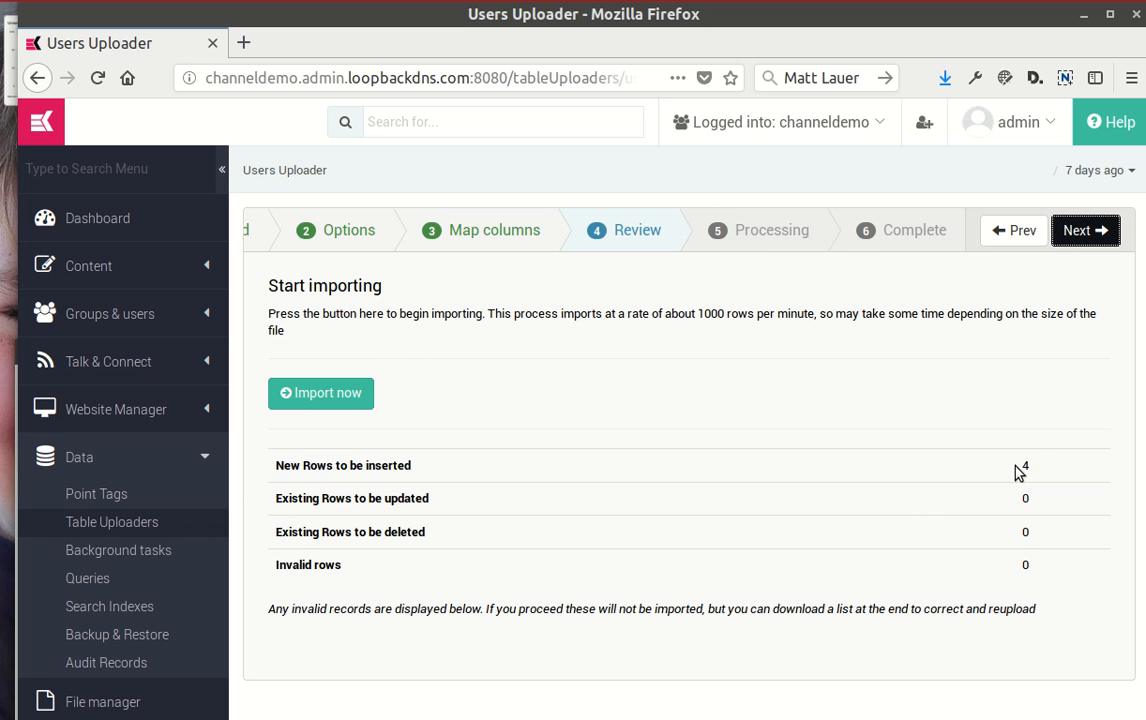
click(320, 395)
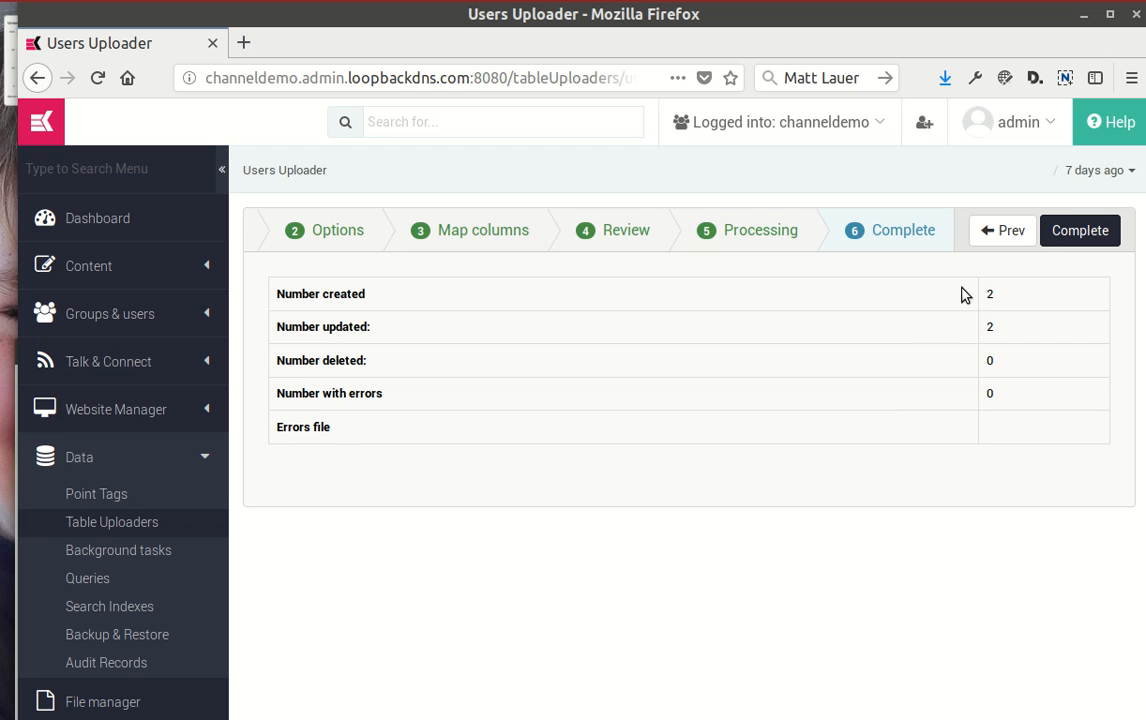
drag(969, 278, 993, 321)
click(968, 295)
click(1078, 230)
Return to the Users page, start another user import and upload channel-demo.xlsx for the dealer users.
click(88, 315)
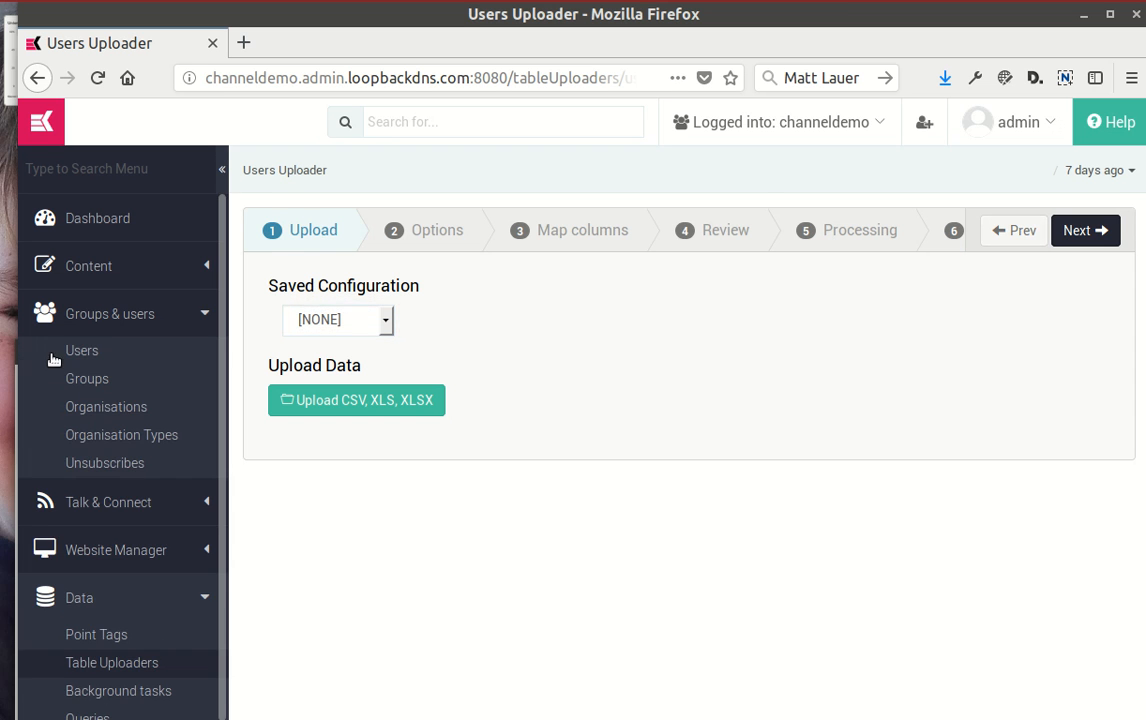
click(84, 353)
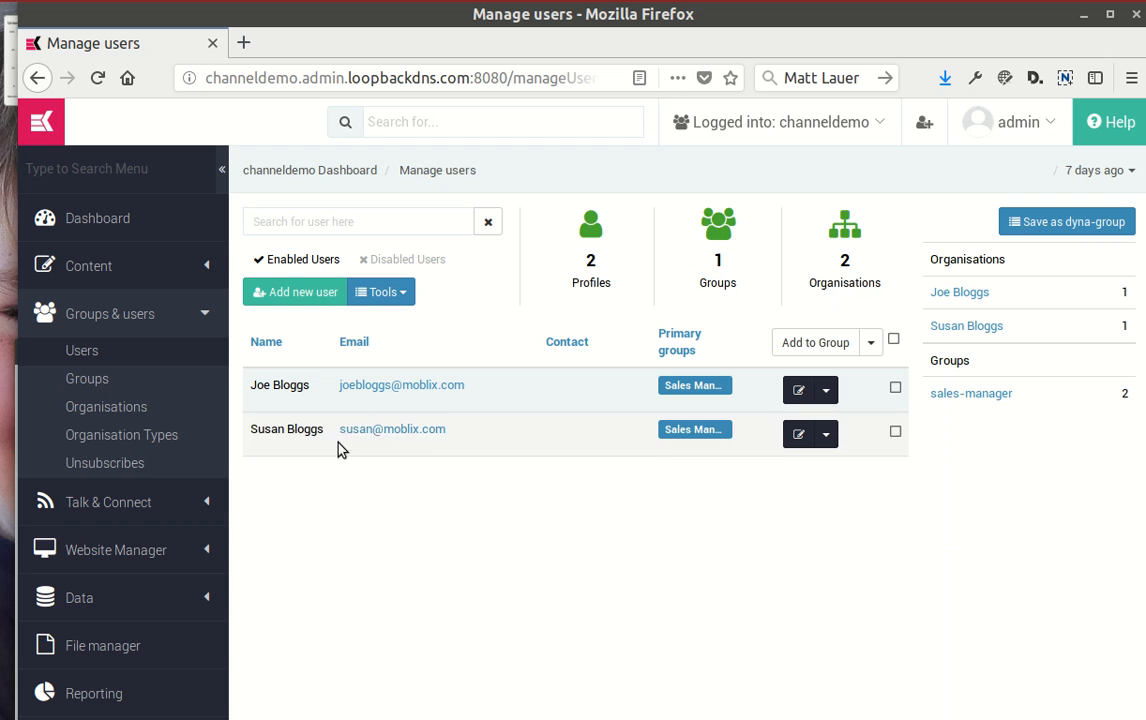
click(400, 291)
click(325, 326)
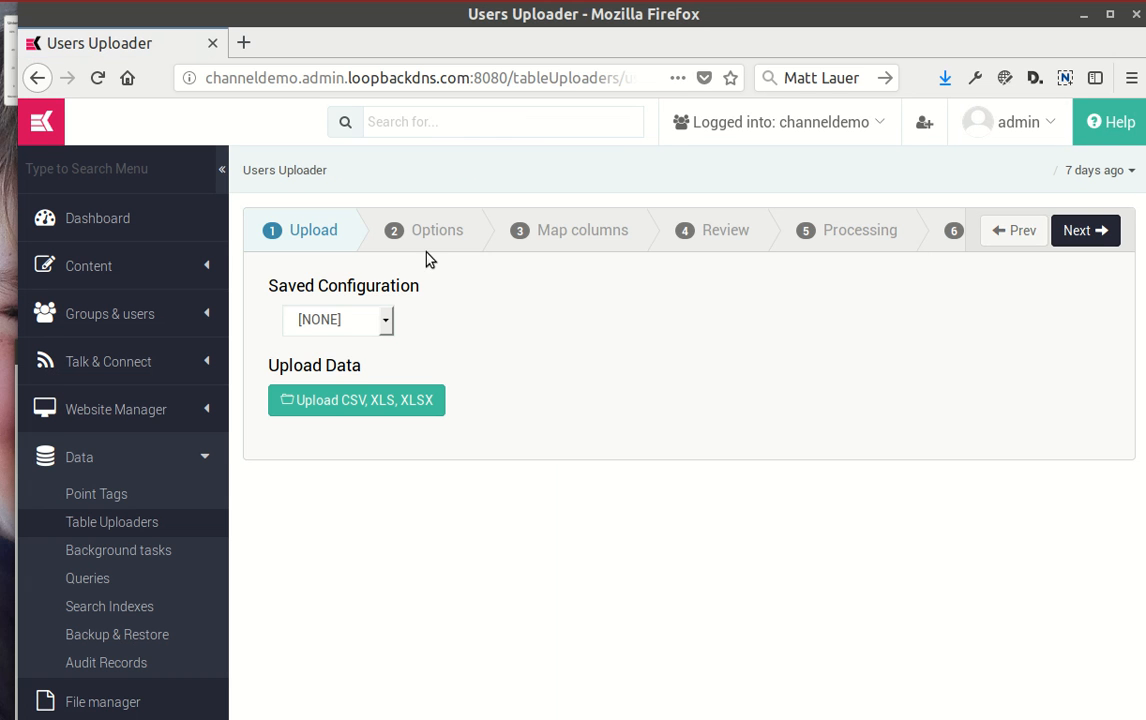
click(338, 405)
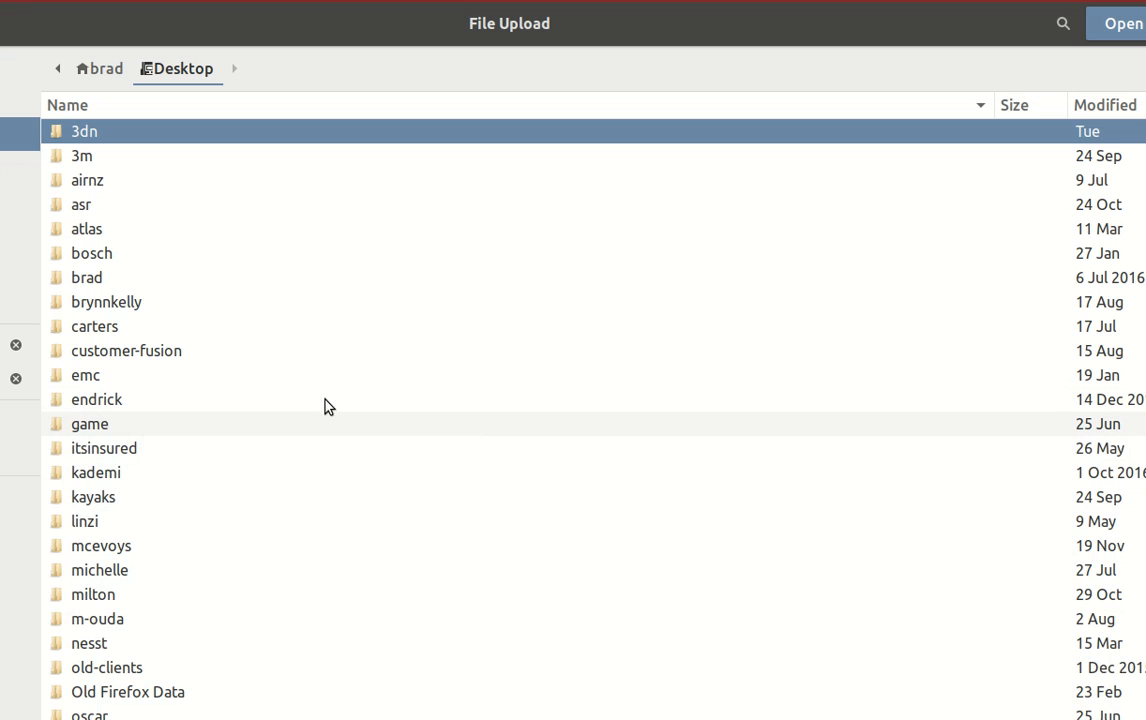
scroll(325, 404, down, 5)
double_click(128, 700)
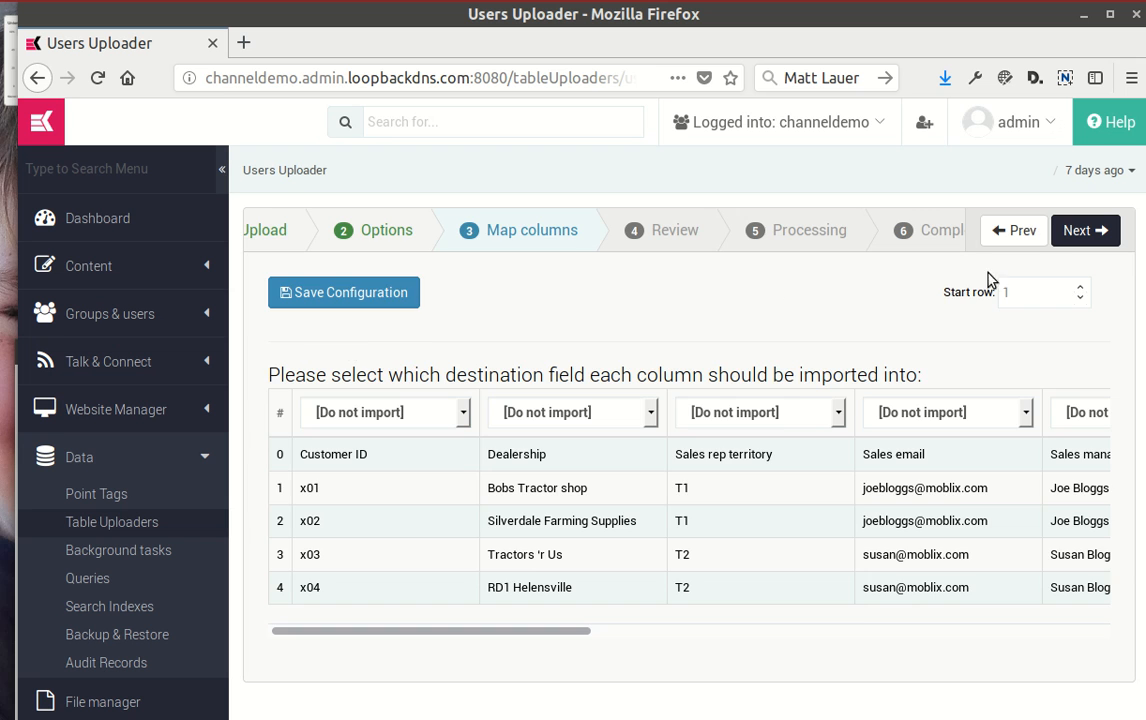
Go back to the import options, set the default group to Dealer and continue to column mapping.
click(1014, 230)
click(436, 340)
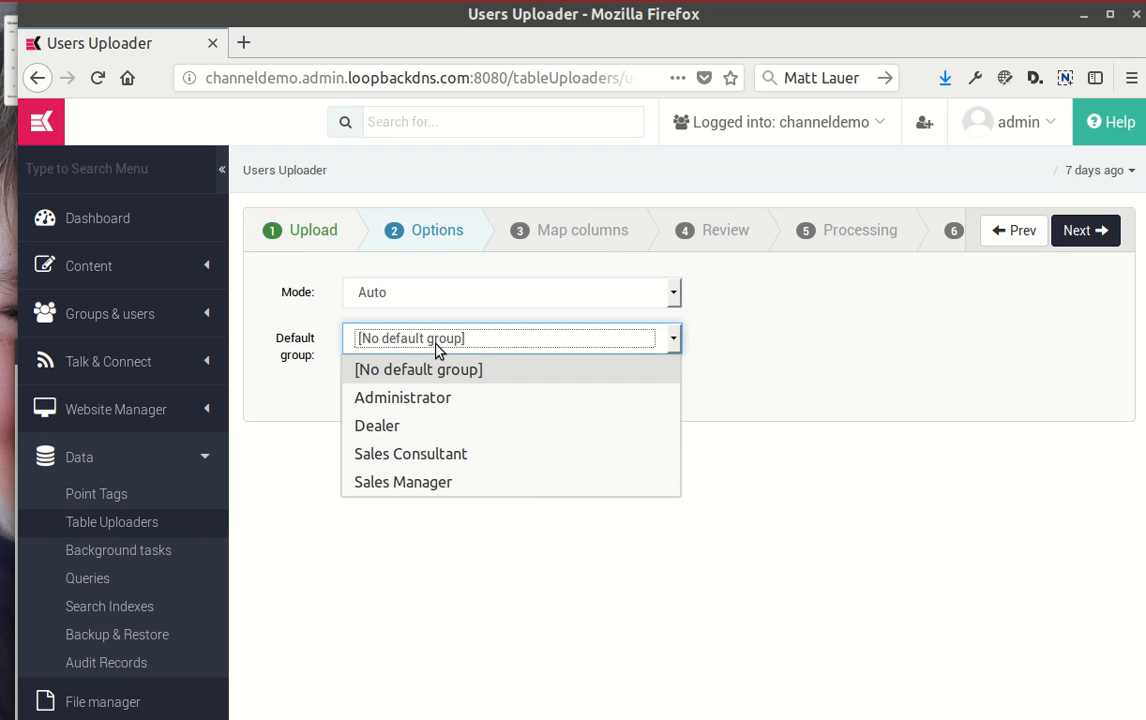
click(407, 428)
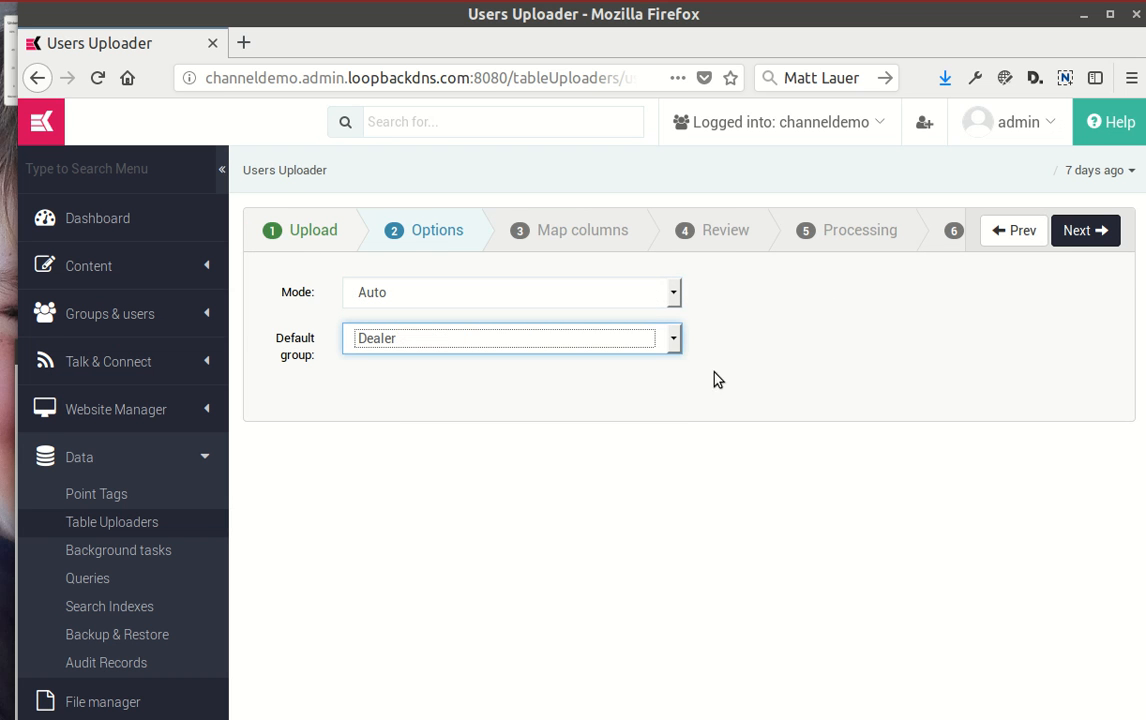
click(1082, 235)
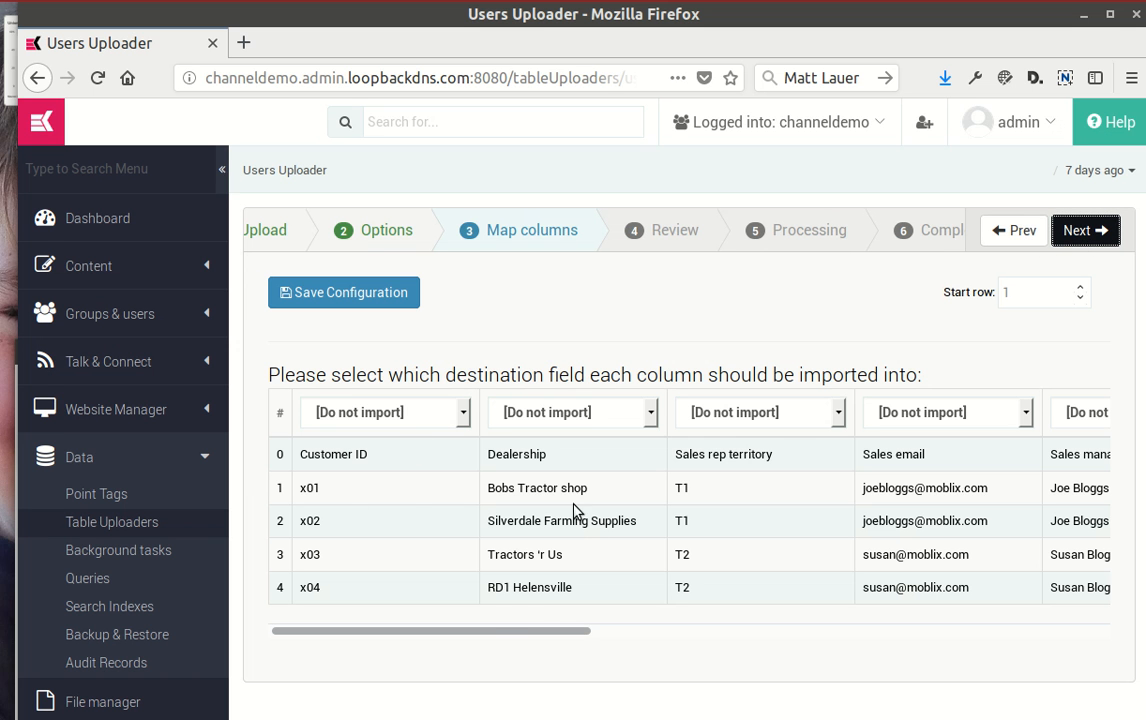
Map the Customer email column to the Email field.
drag(485, 626, 853, 645)
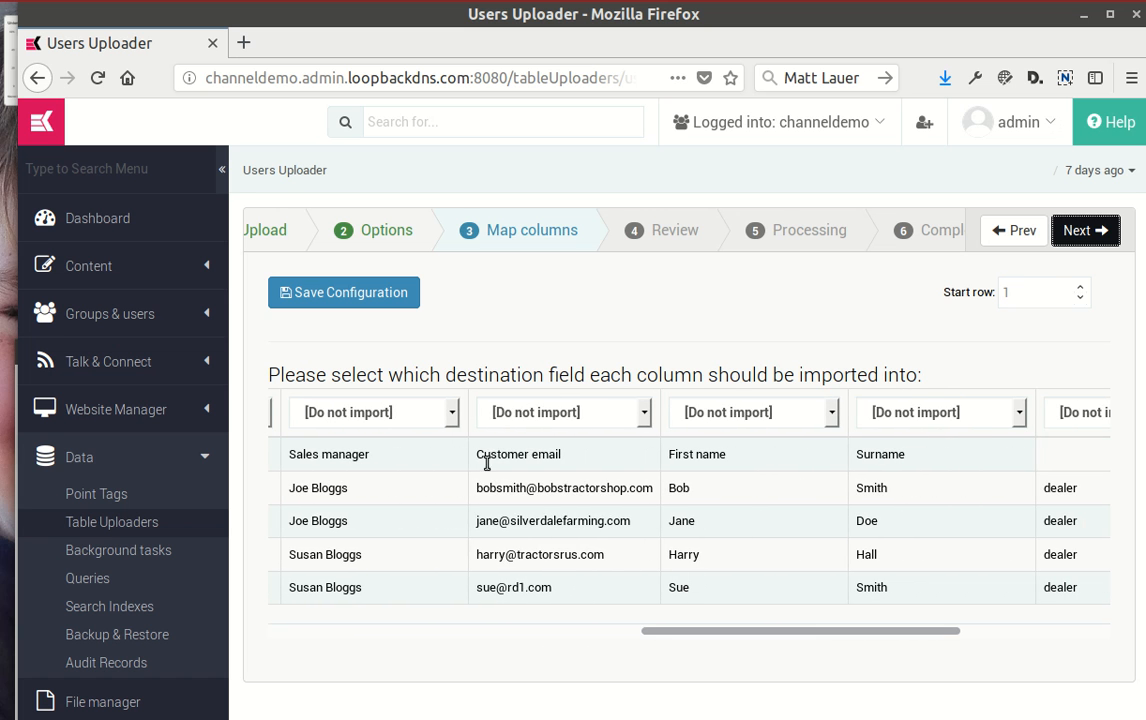
click(600, 421)
click(545, 503)
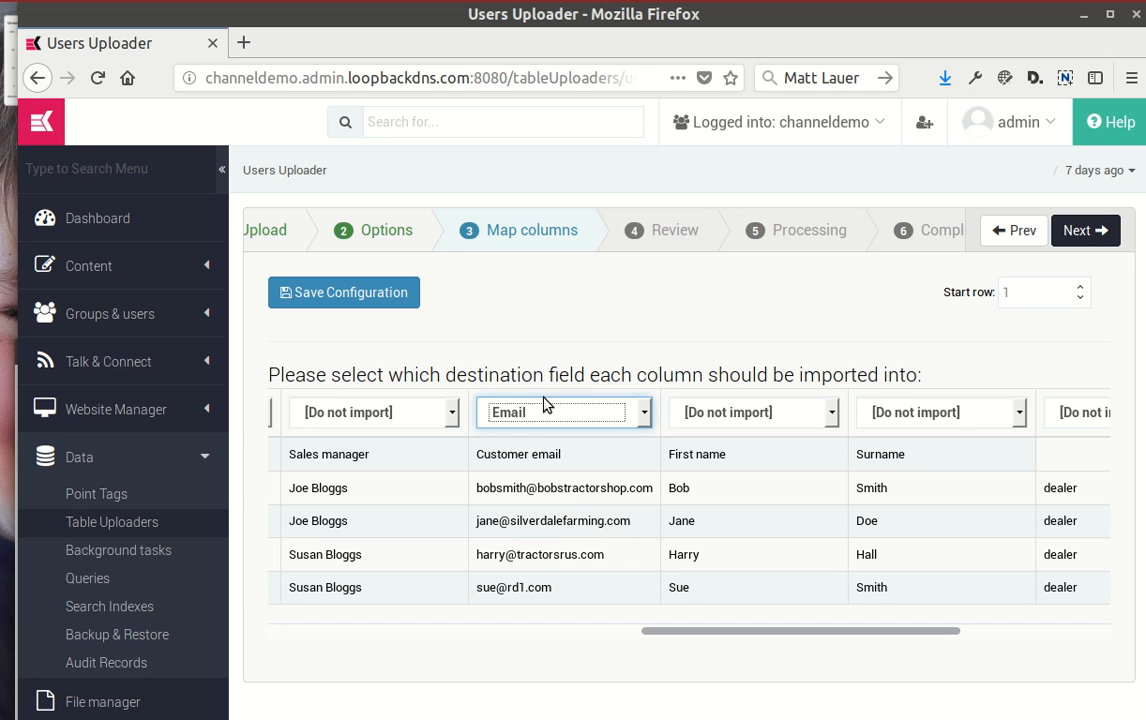
click(540, 426)
click(545, 418)
Map the First name column to First Name and the Surname column to Last Name.
click(758, 412)
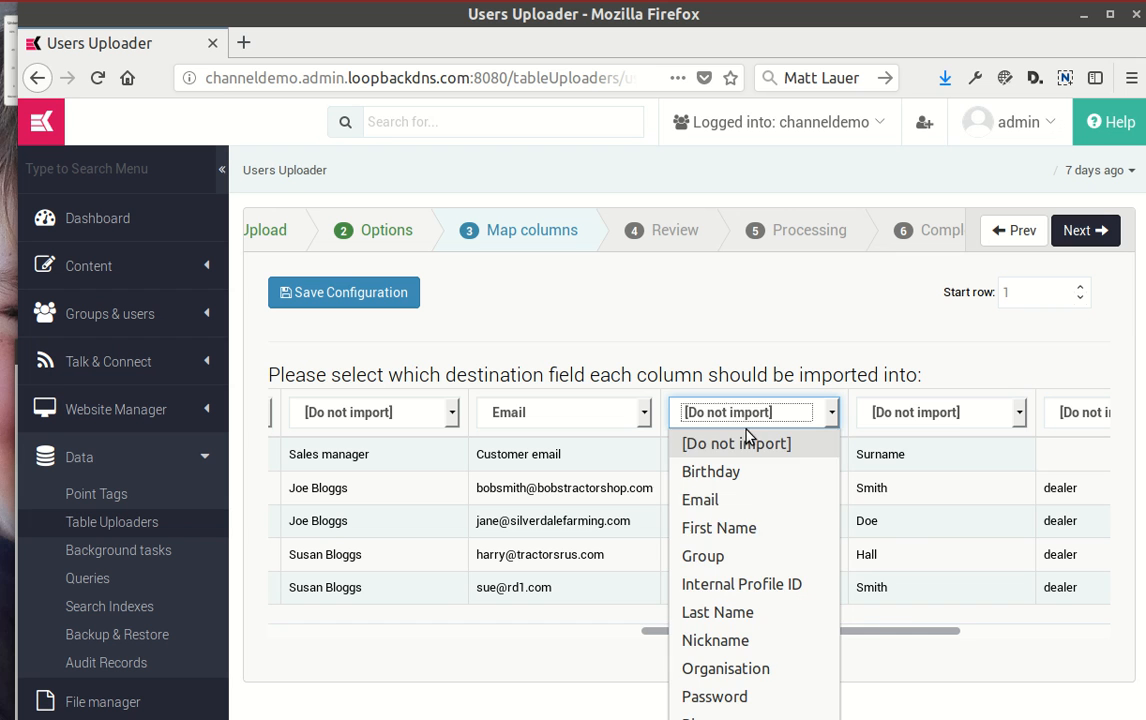
click(752, 528)
click(946, 410)
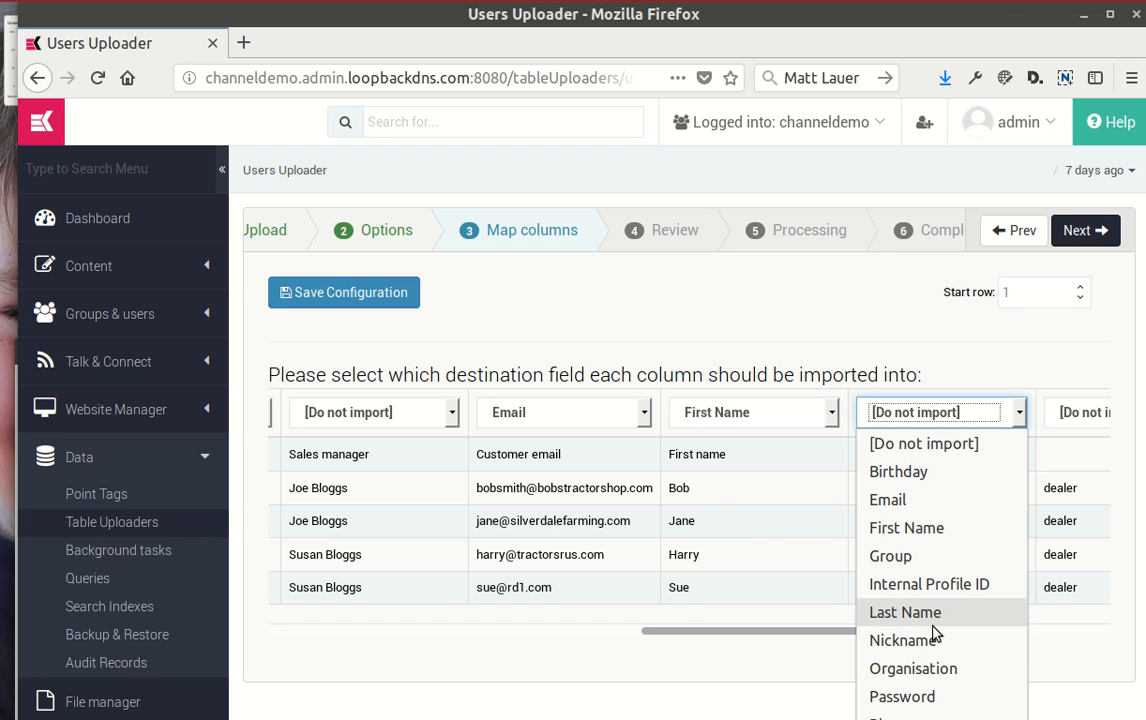
click(905, 612)
Map the Customer ID column to the Organisation field.
drag(923, 627, 481, 643)
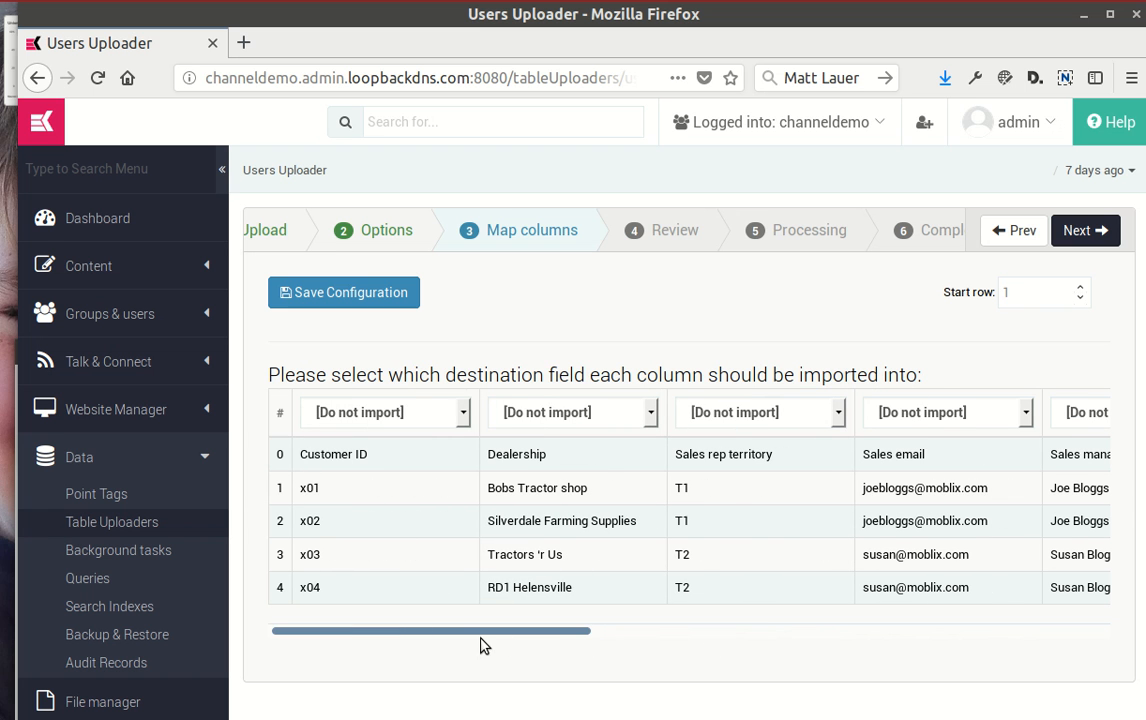
click(338, 418)
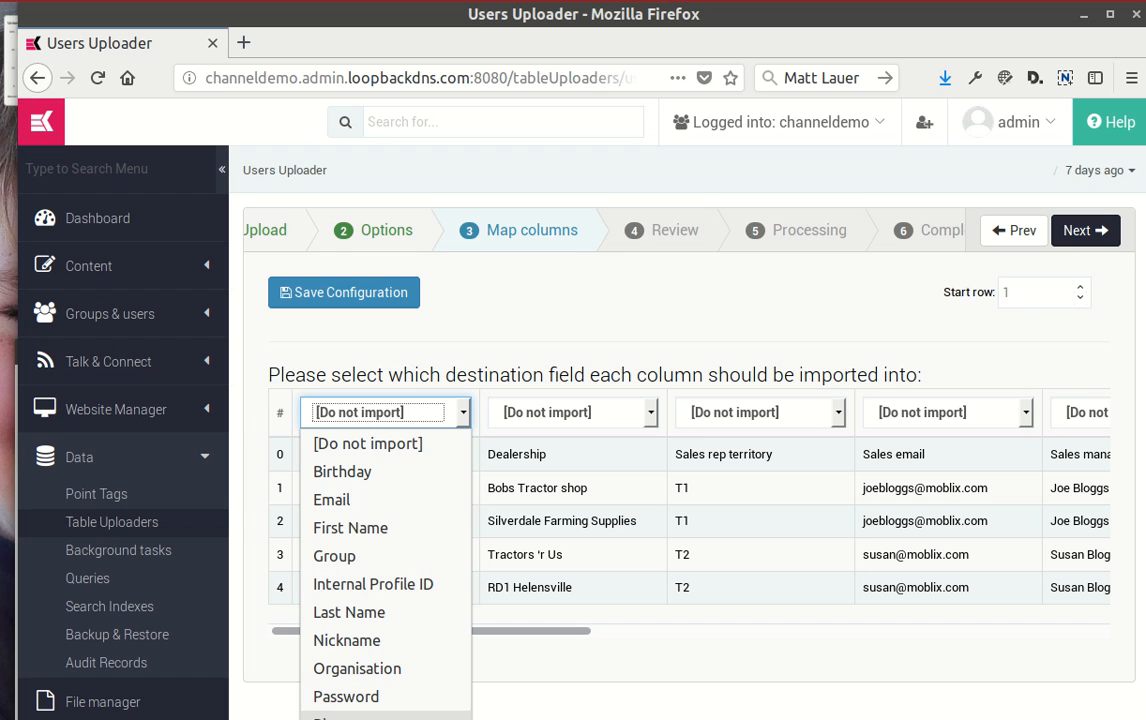
click(356, 668)
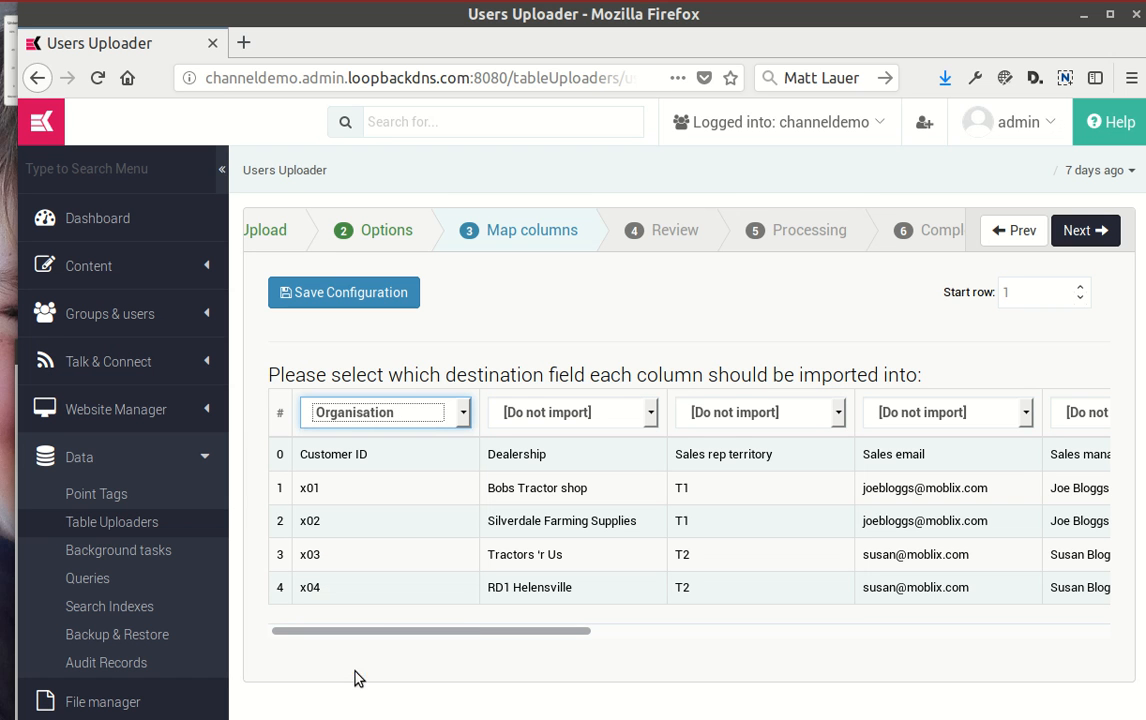
click(362, 481)
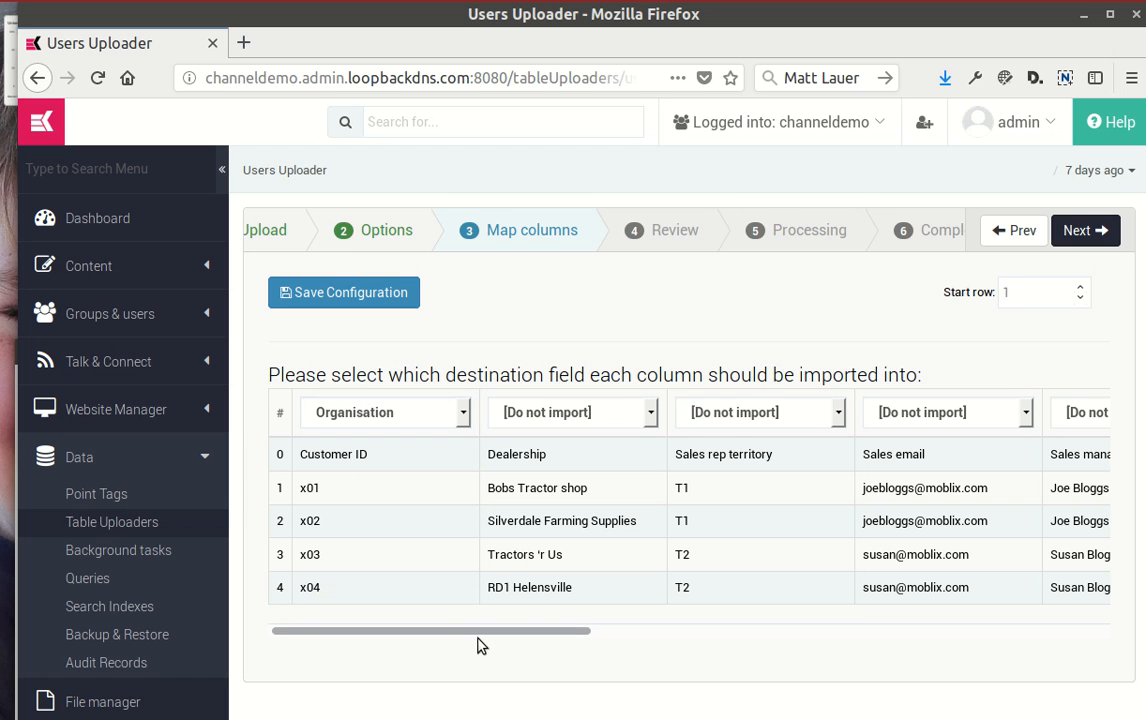
Check the dealer column mappings, continue to the review and run the import.
drag(476, 631, 566, 631)
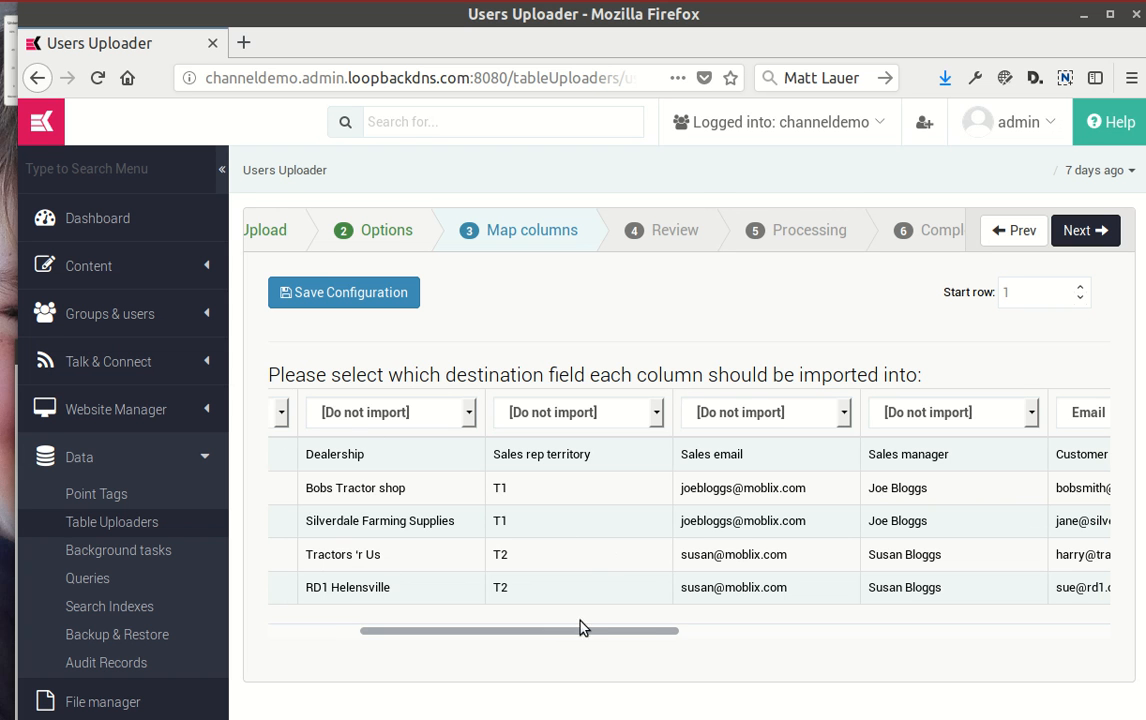
drag(605, 632, 883, 655)
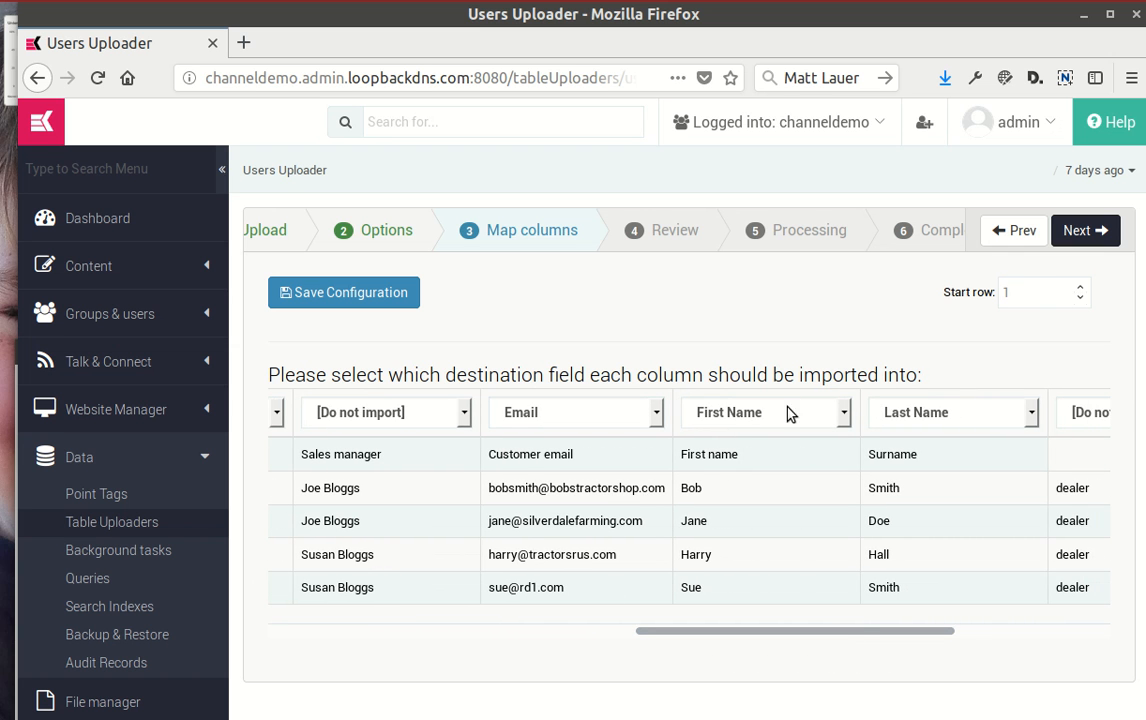
drag(947, 632, 512, 586)
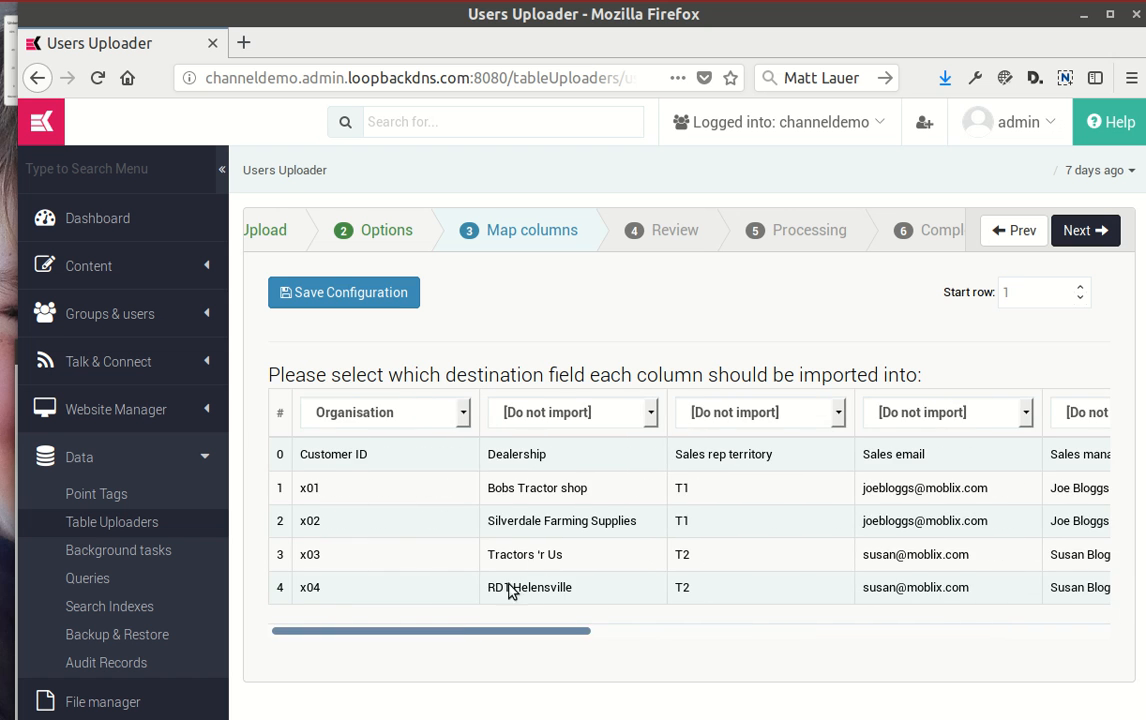
click(1105, 232)
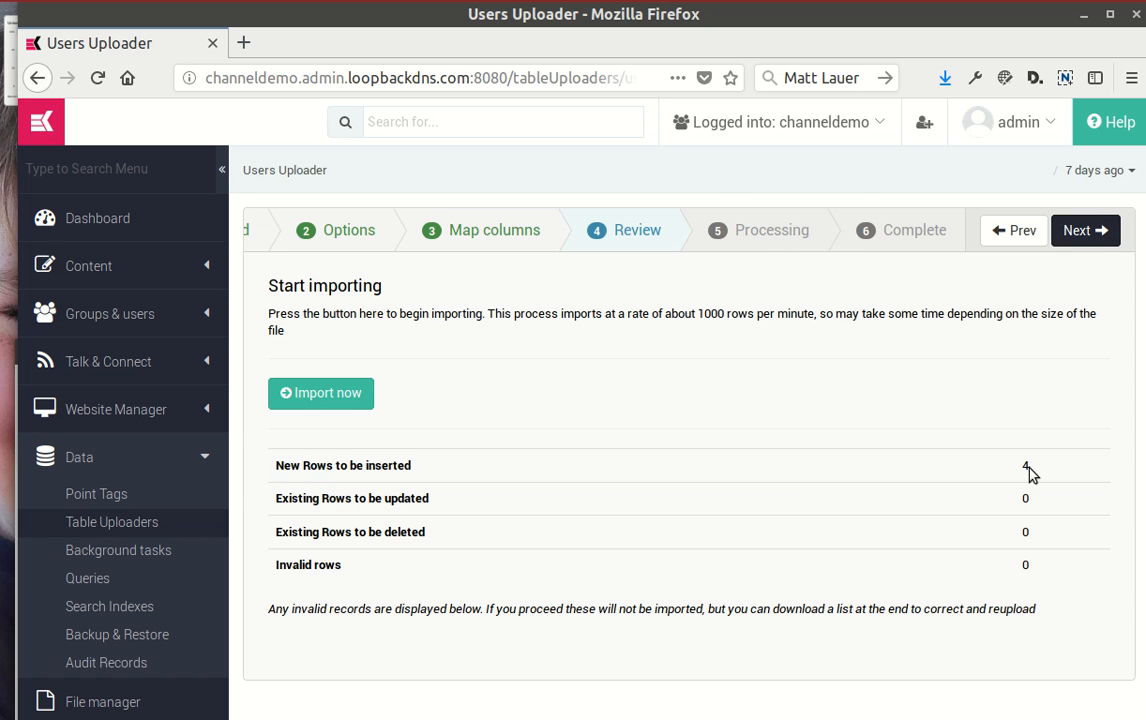
click(300, 396)
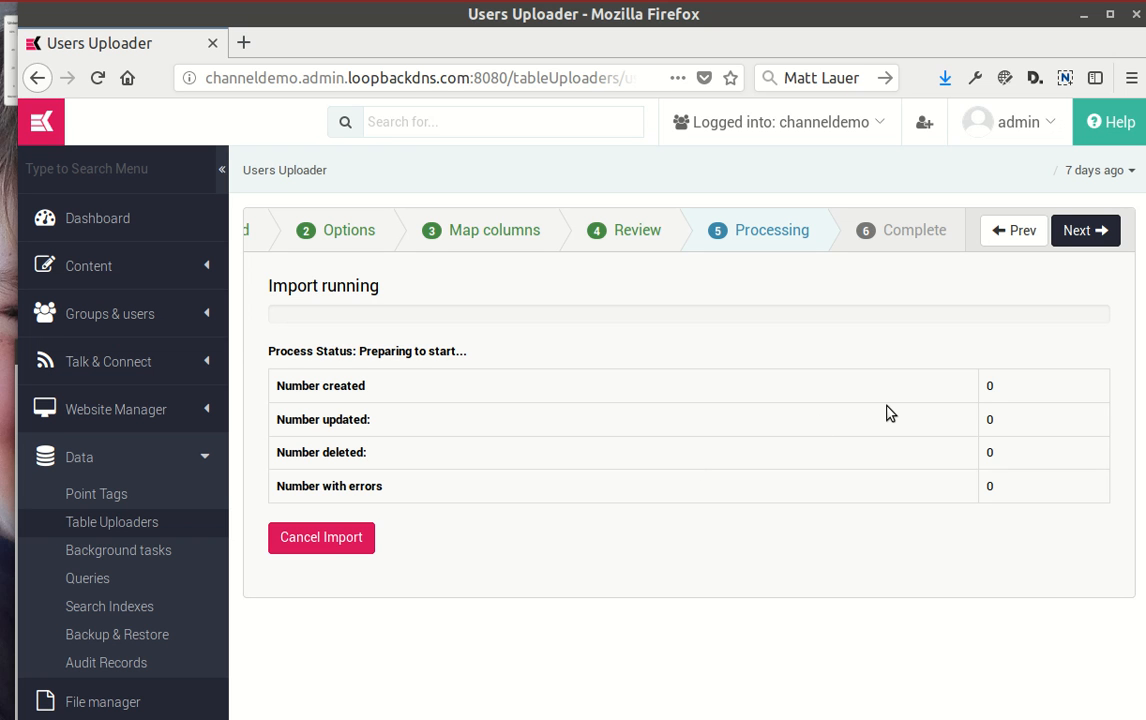
drag(974, 312, 748, 312)
Open the Users page, filter the list by the sales-manager group and by the dealer group, and clear the filter.
click(148, 316)
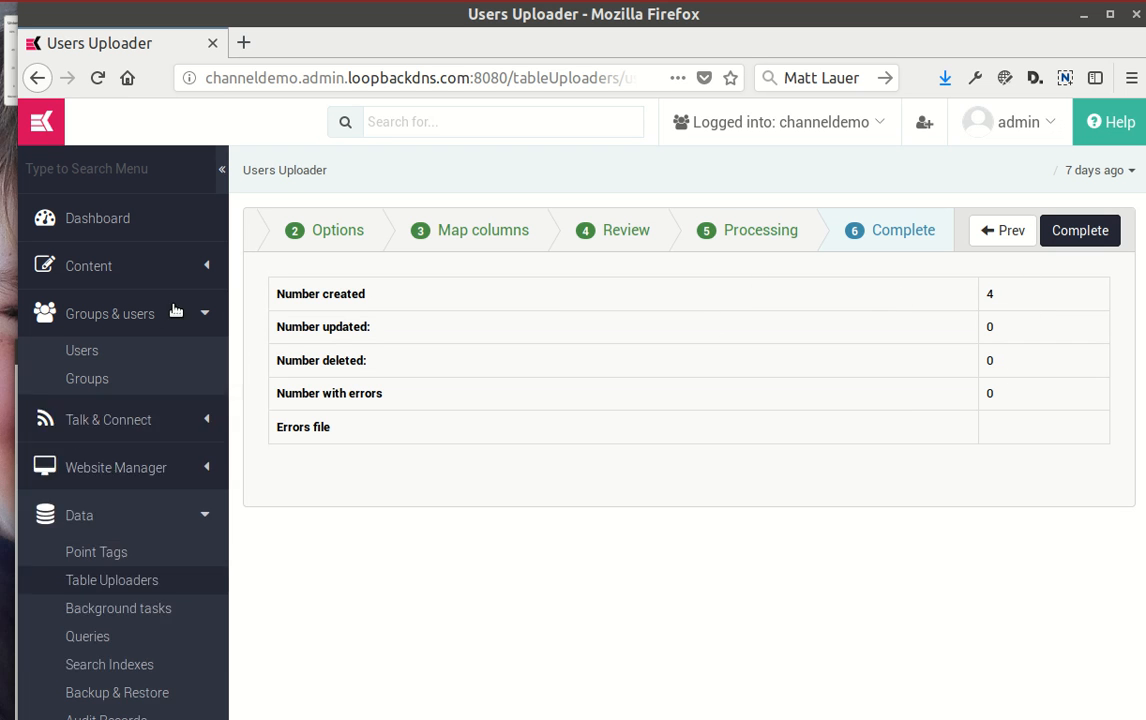
click(86, 352)
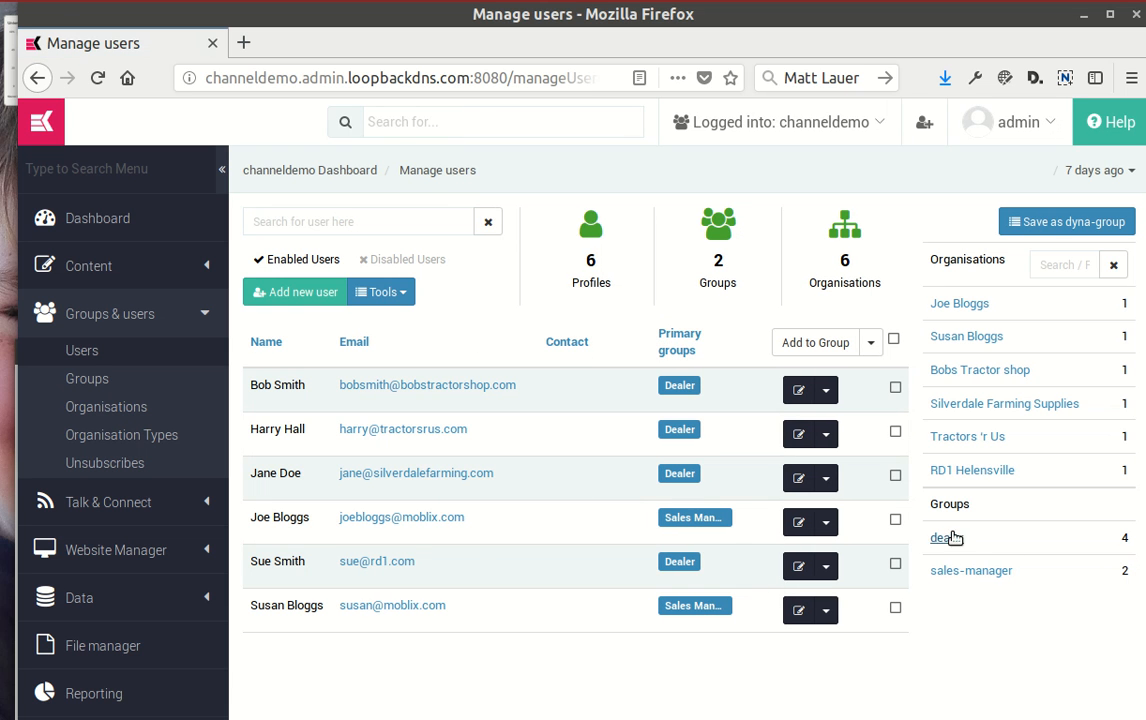
click(947, 570)
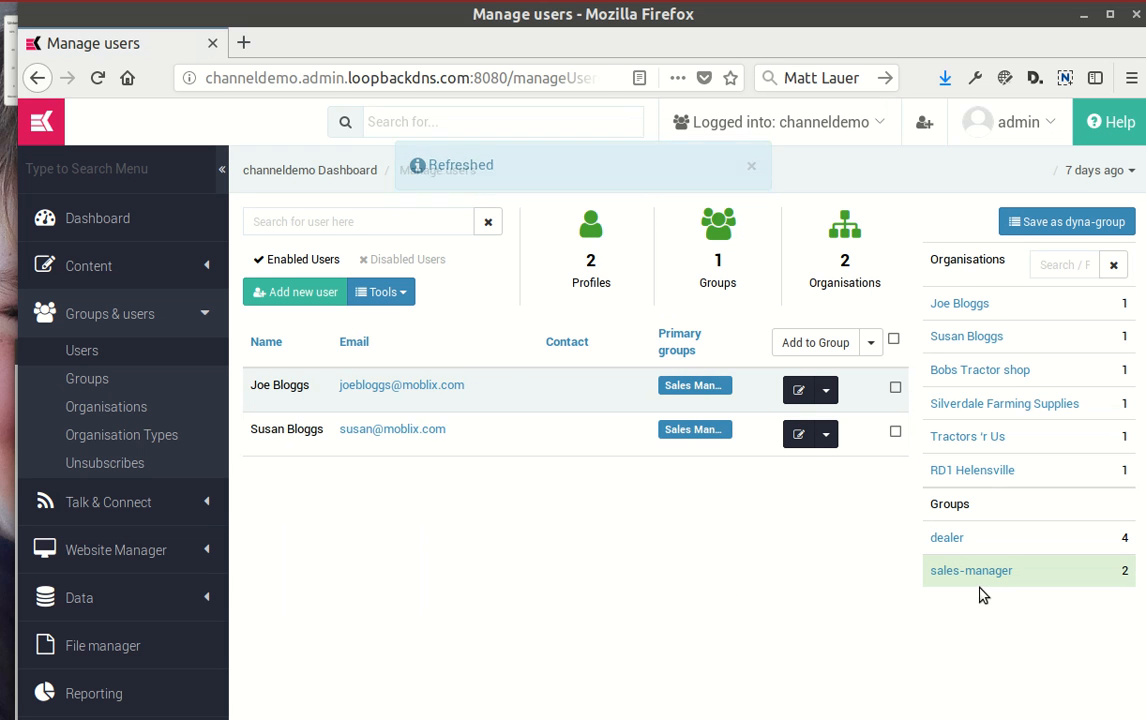
click(990, 572)
click(947, 538)
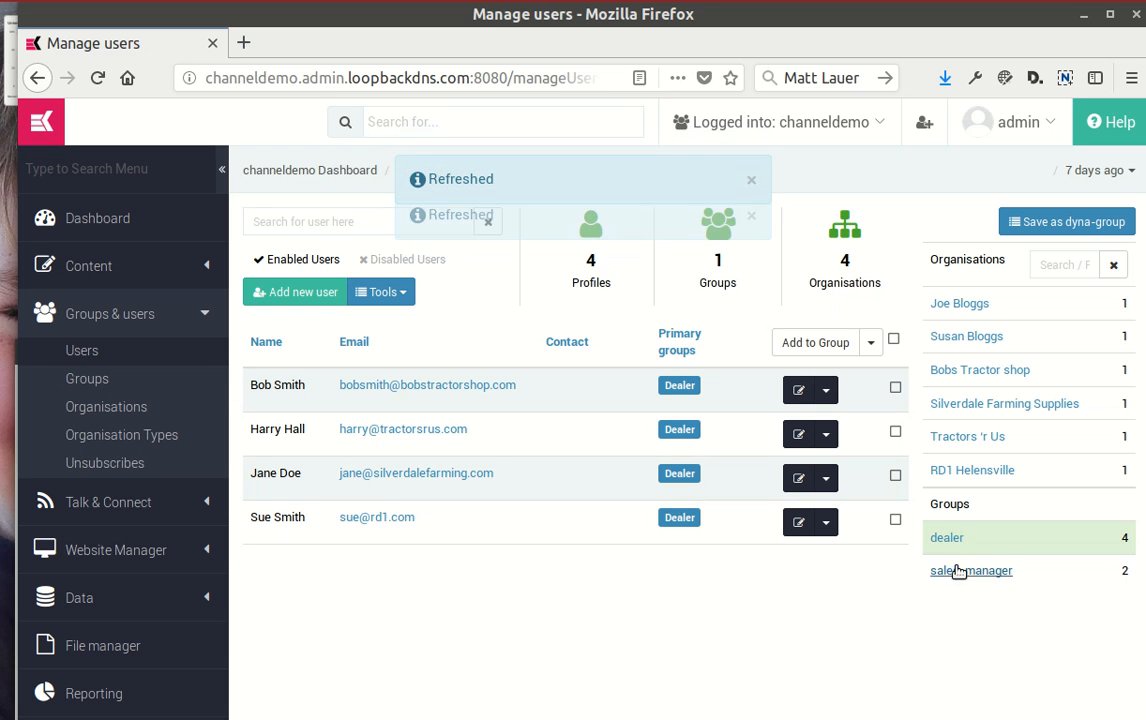
click(945, 538)
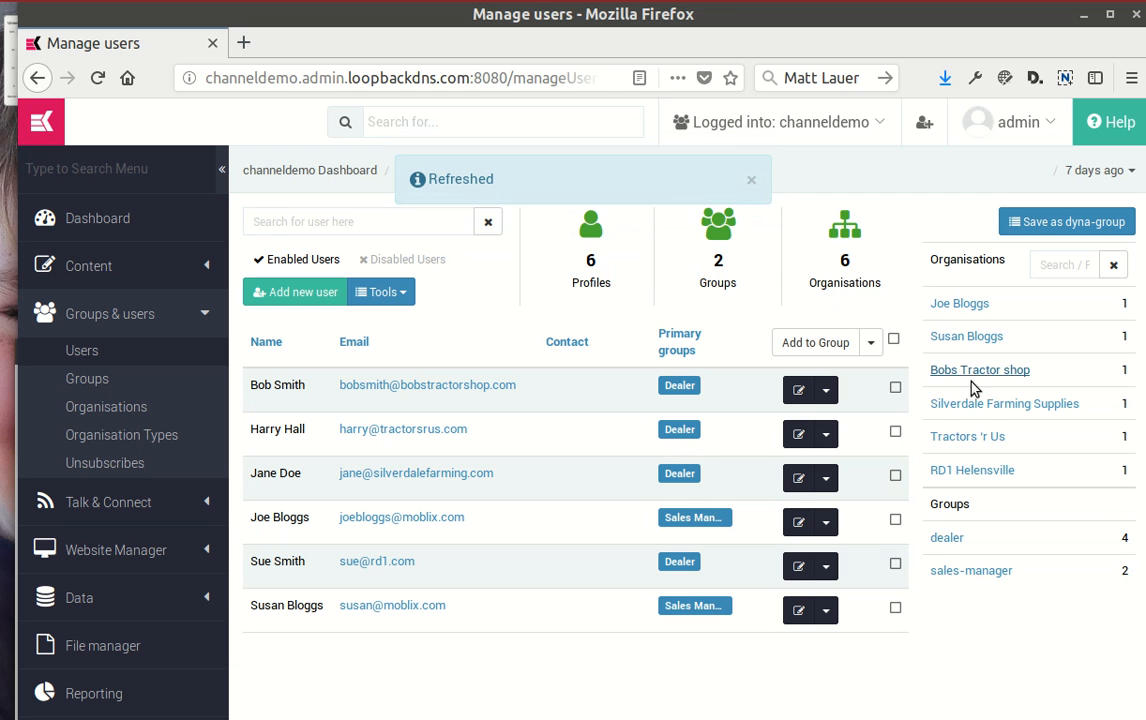
Filter the users by the first sales manager's organisation, clear it, and filter by Bobs Tractor shop.
click(955, 305)
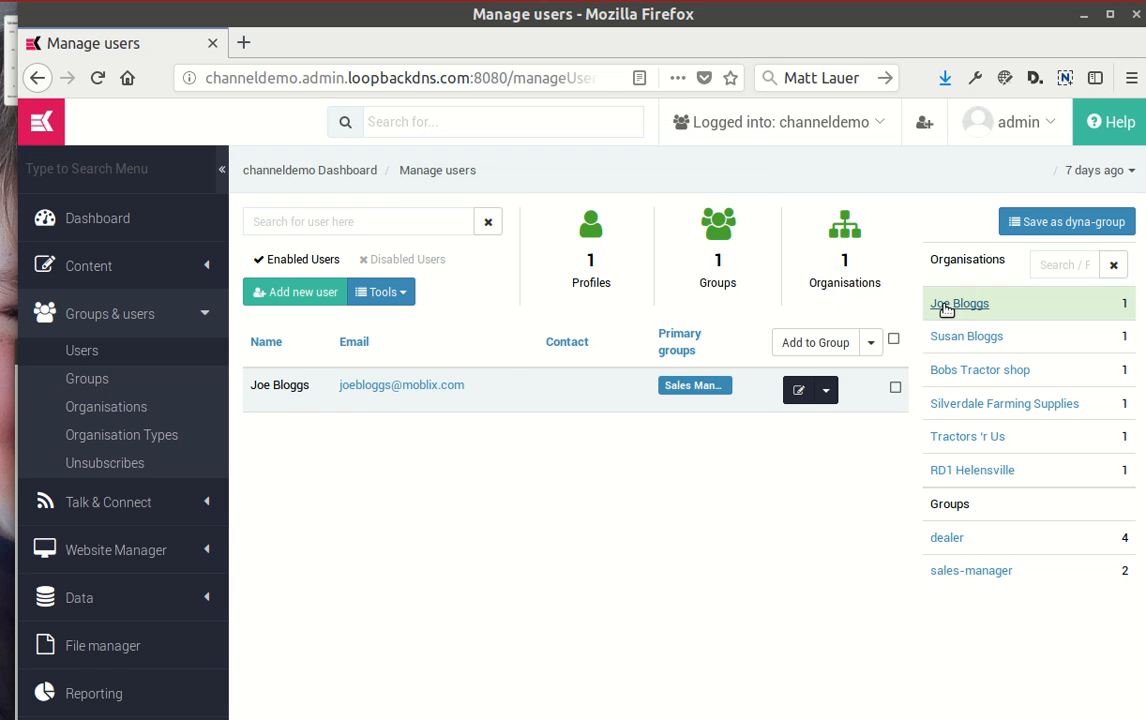
click(945, 308)
click(1005, 372)
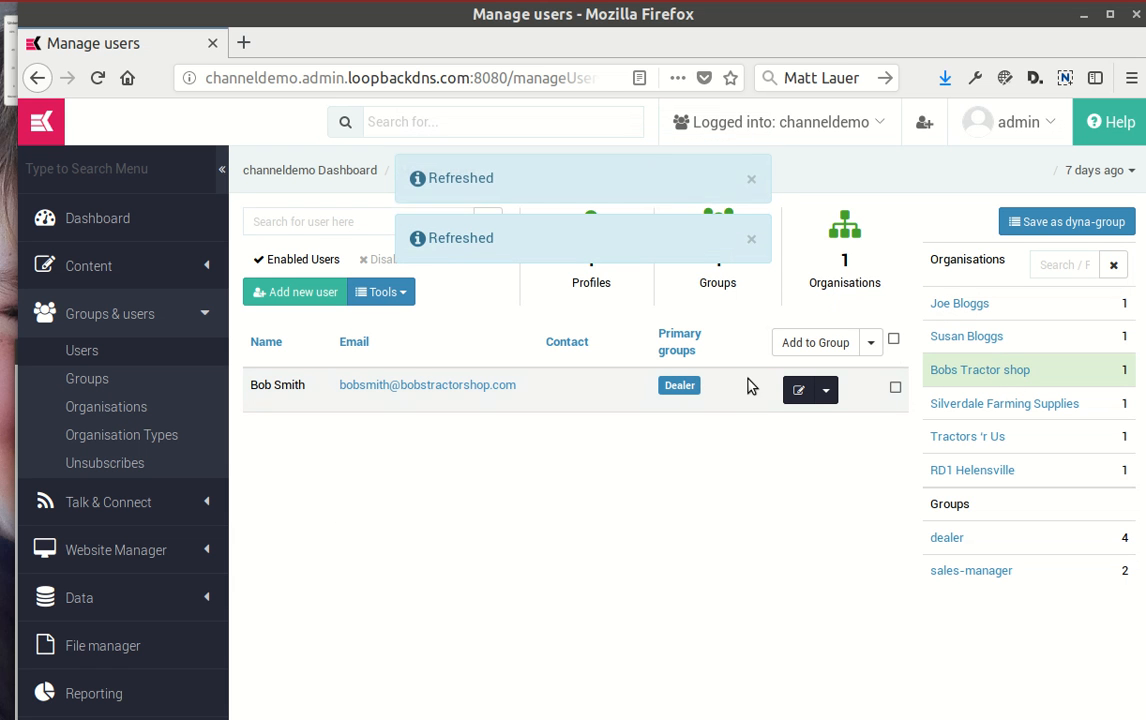